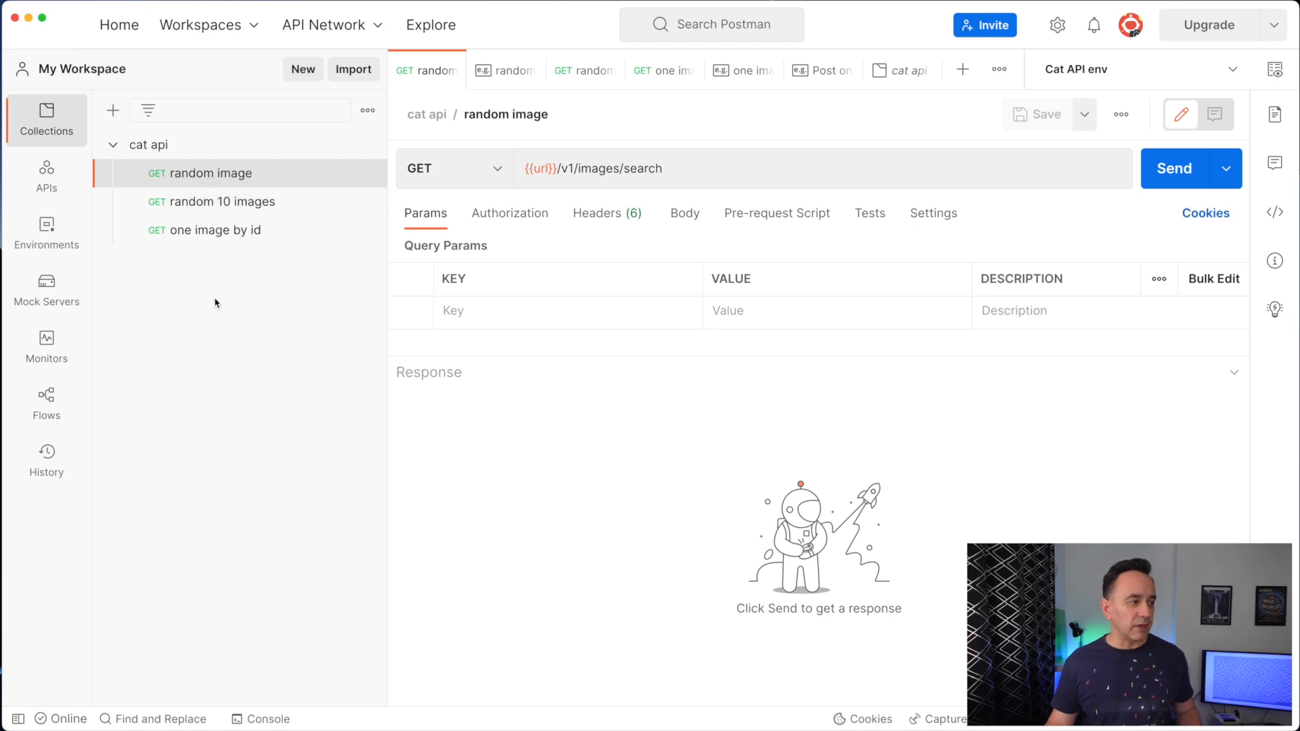
# Step: Glance at The Cat API website in the browser, return to Postman and inspect the Cat API env variables
pyautogui.press('super+Tab')
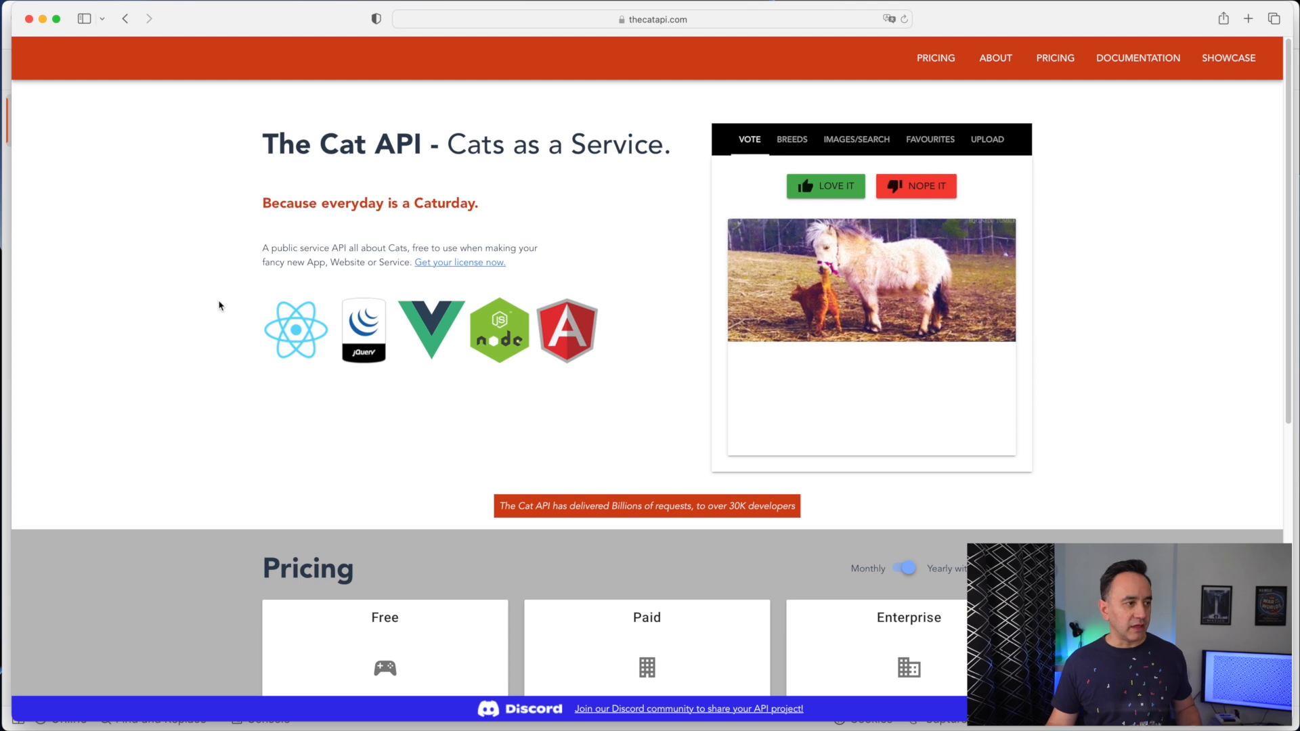
pyautogui.press('super+Tab')
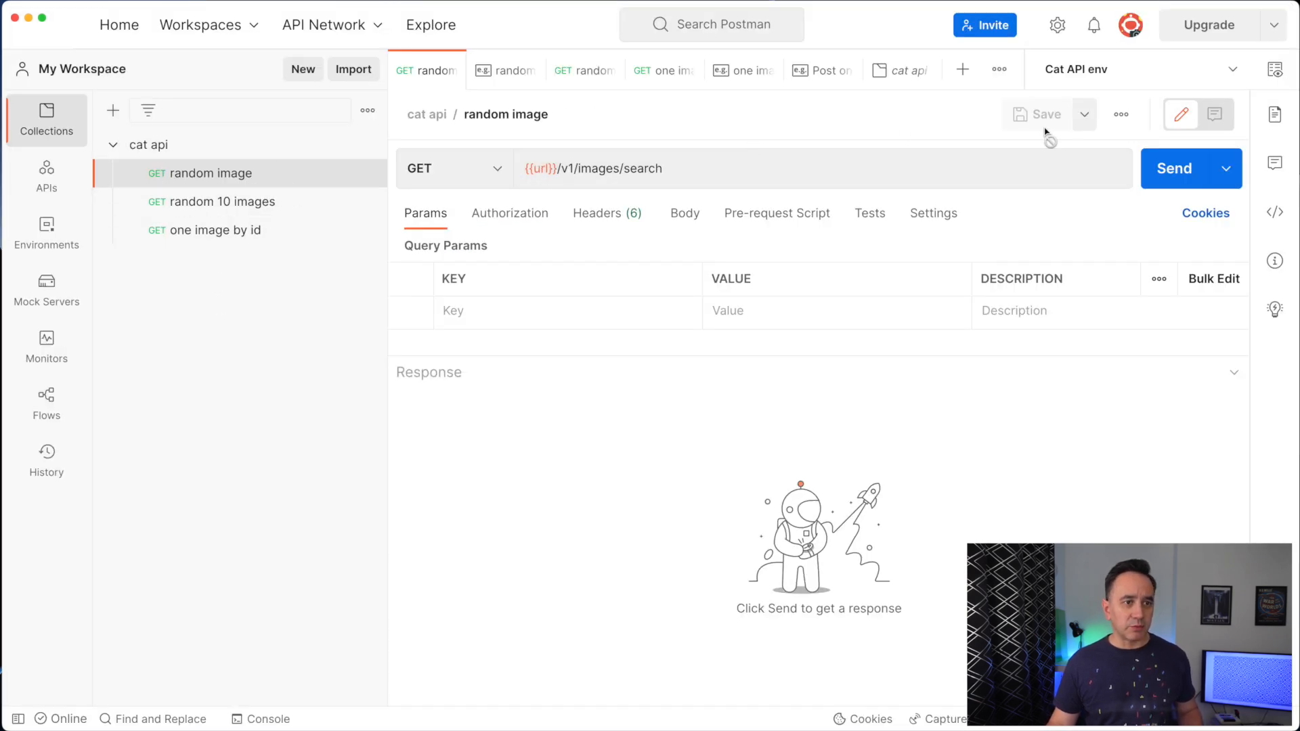
pyautogui.click(1226, 73)
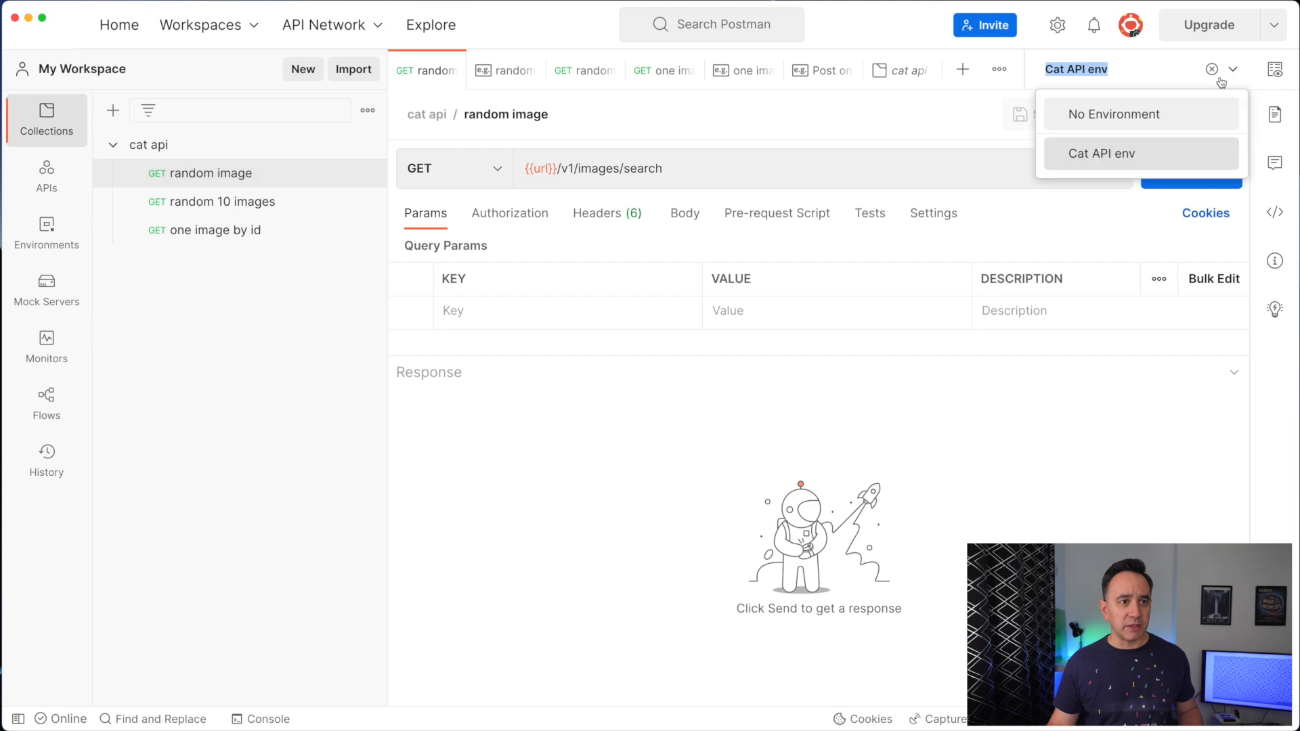
pyautogui.click(1274, 70)
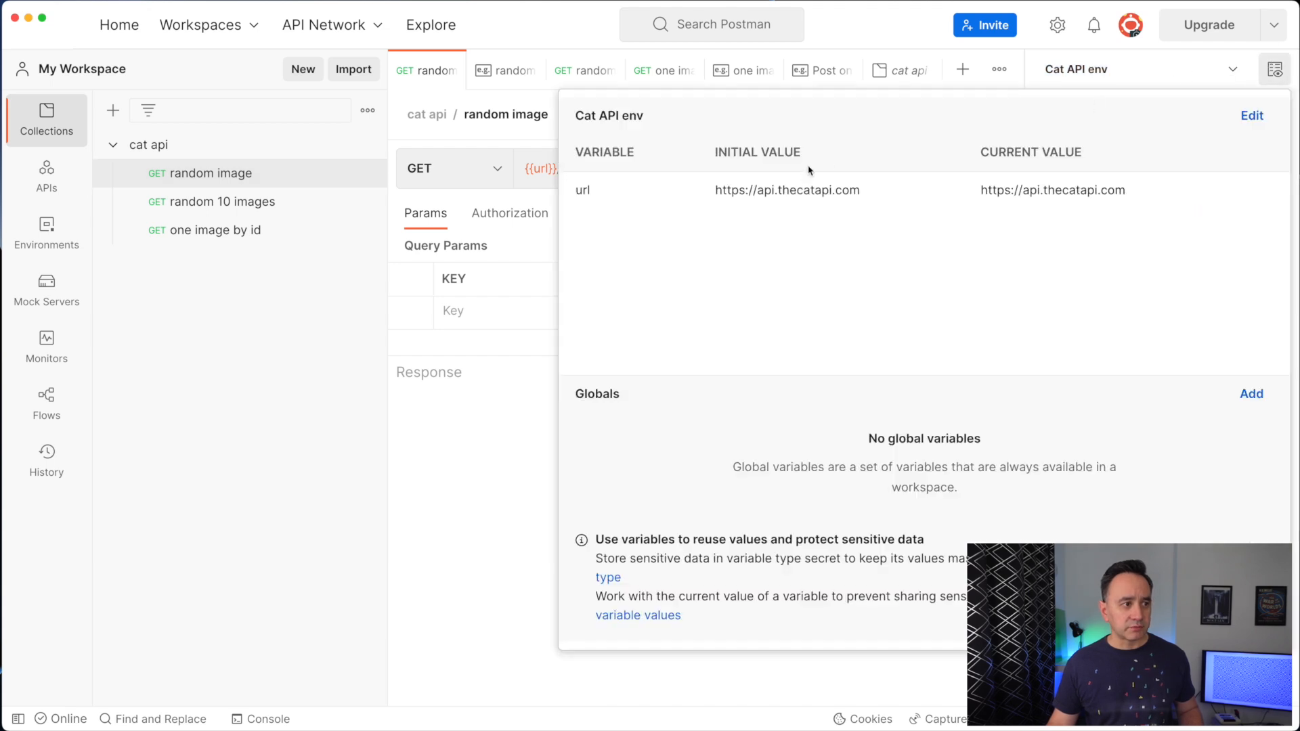
pyautogui.click(1273, 69)
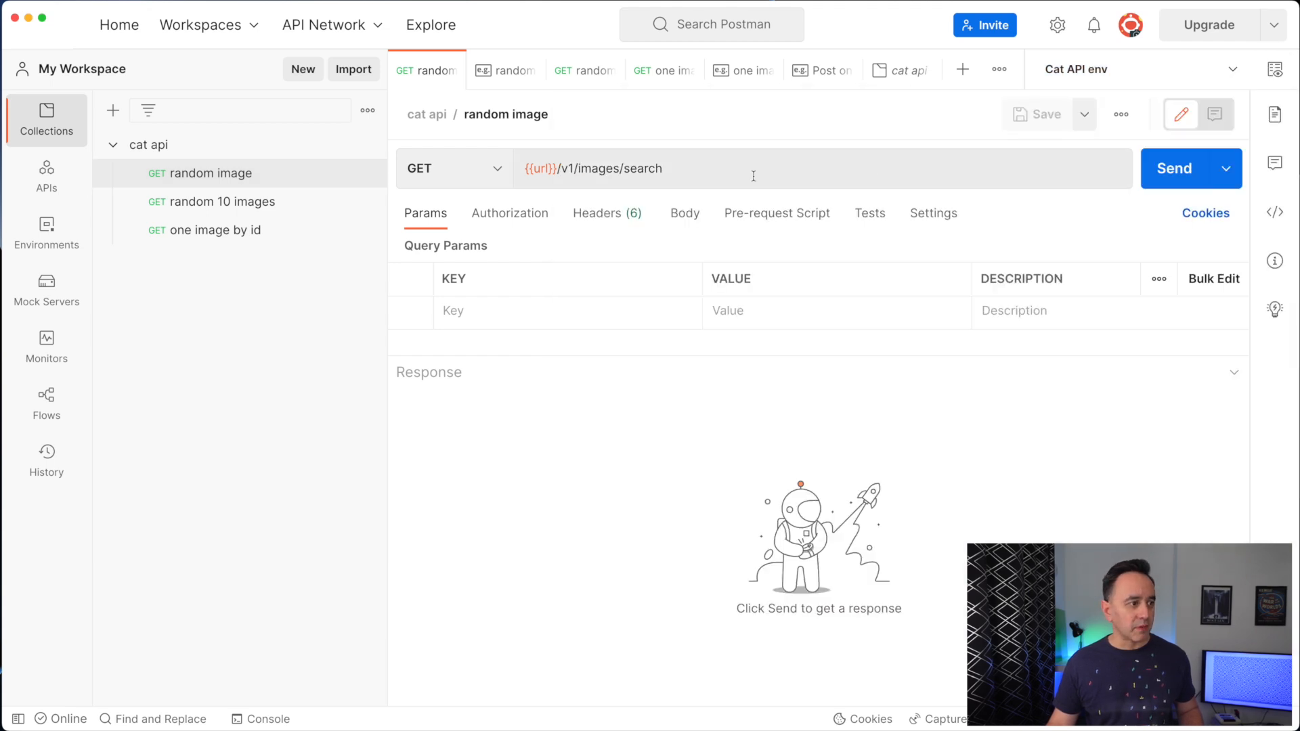
# Step: Send the random image, random 10 images and one image by id requests of the cat api collection
pyautogui.click(213, 181)
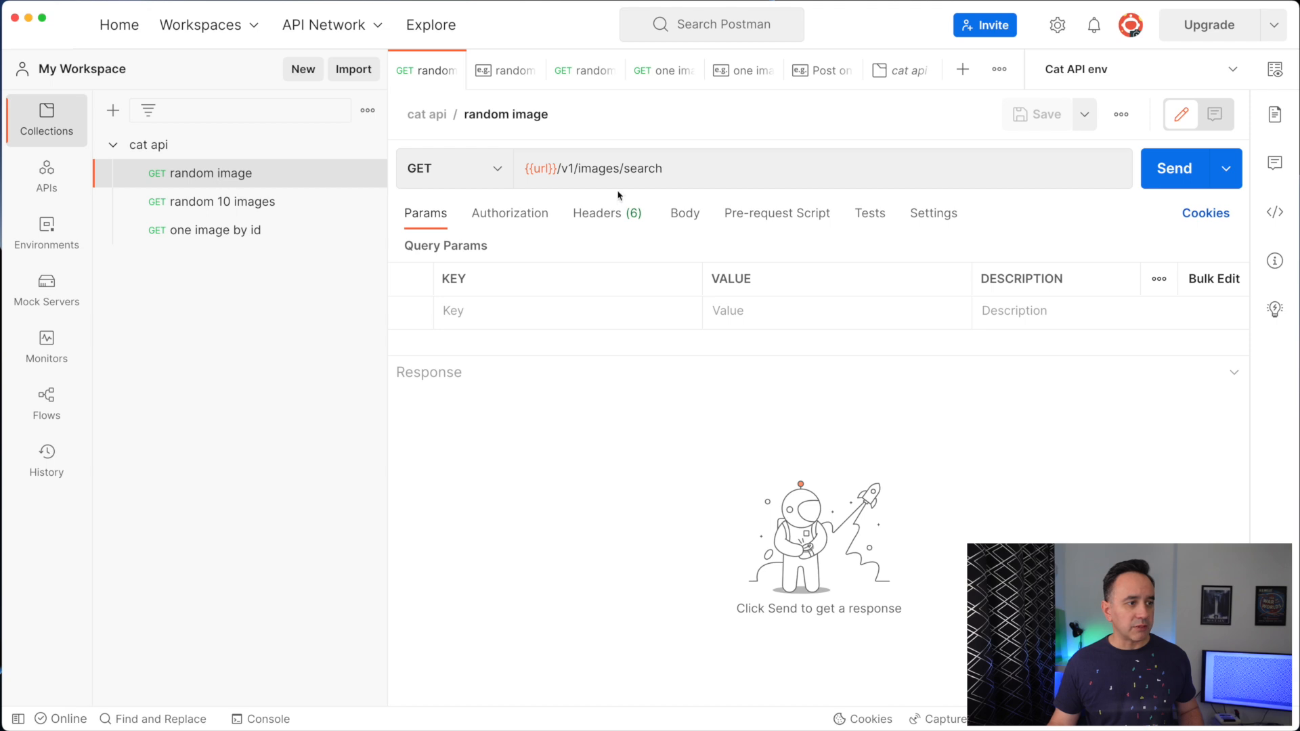
pyautogui.click(1162, 169)
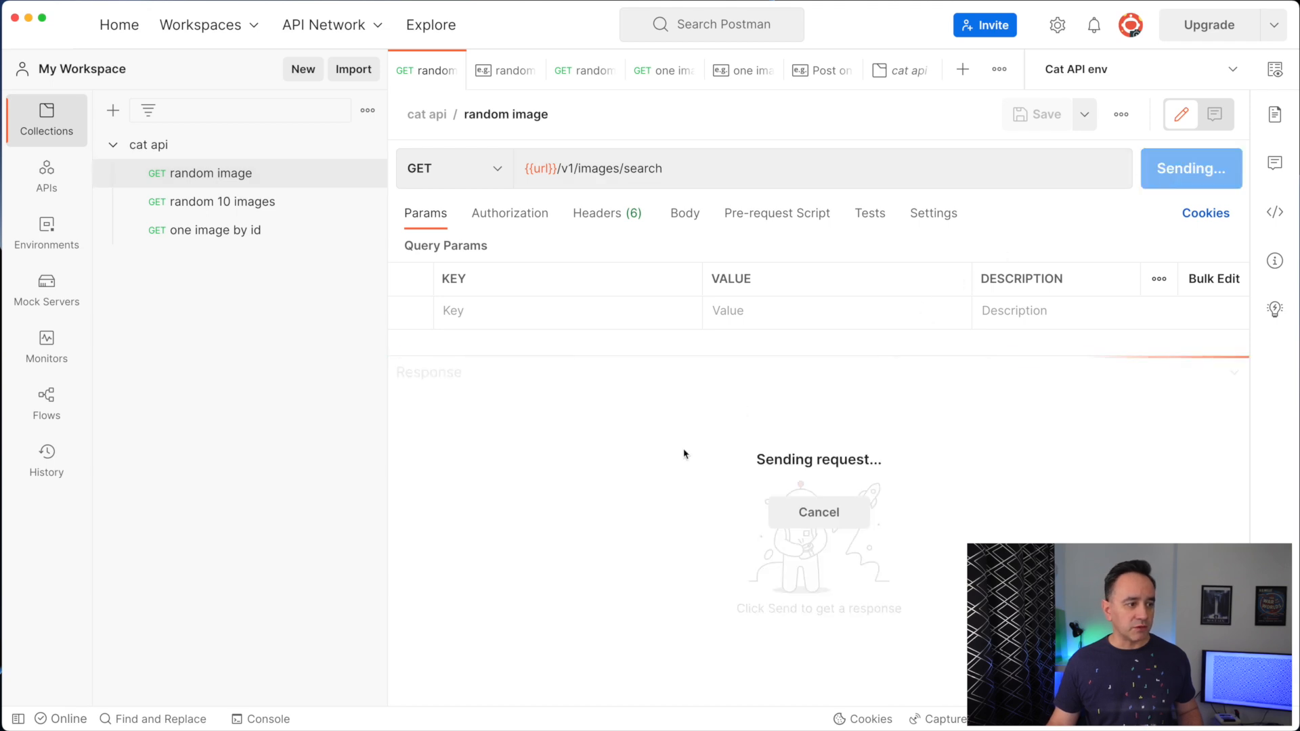
pyautogui.click(254, 203)
pyautogui.click(1153, 171)
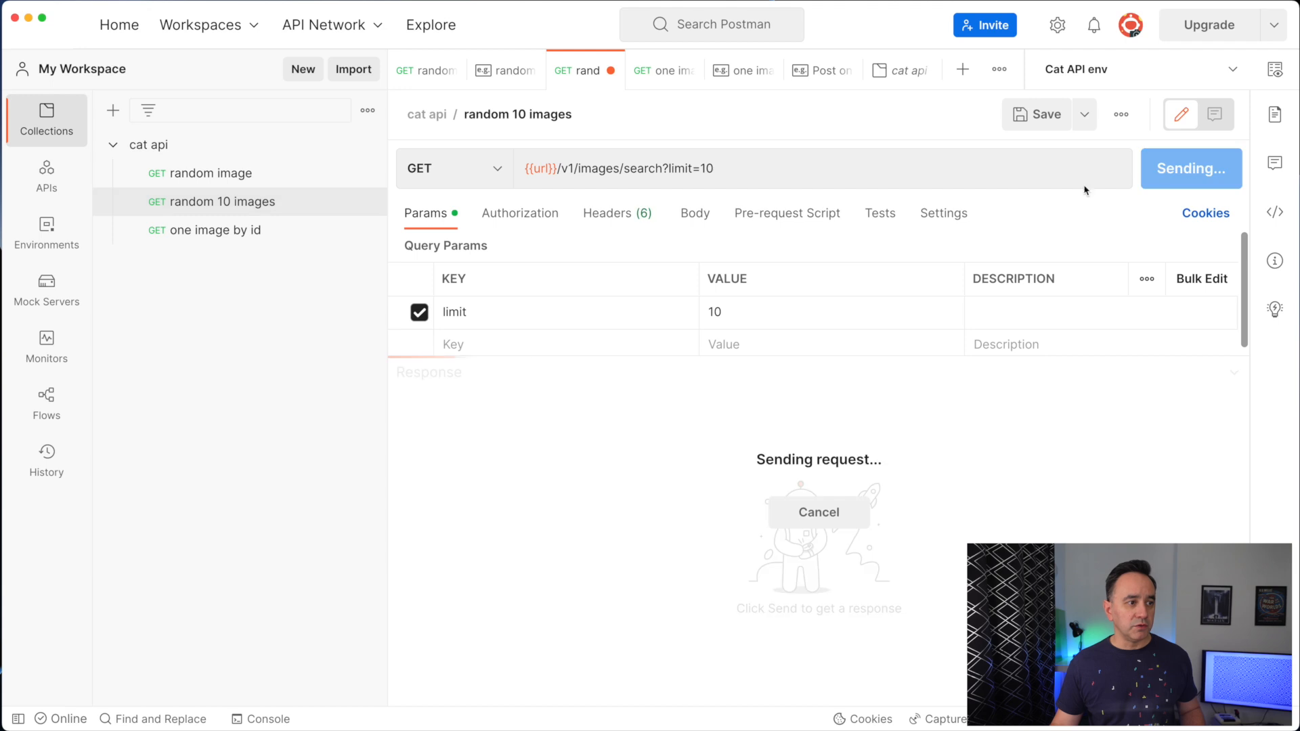
pyautogui.scroll(-10, 674, 542)
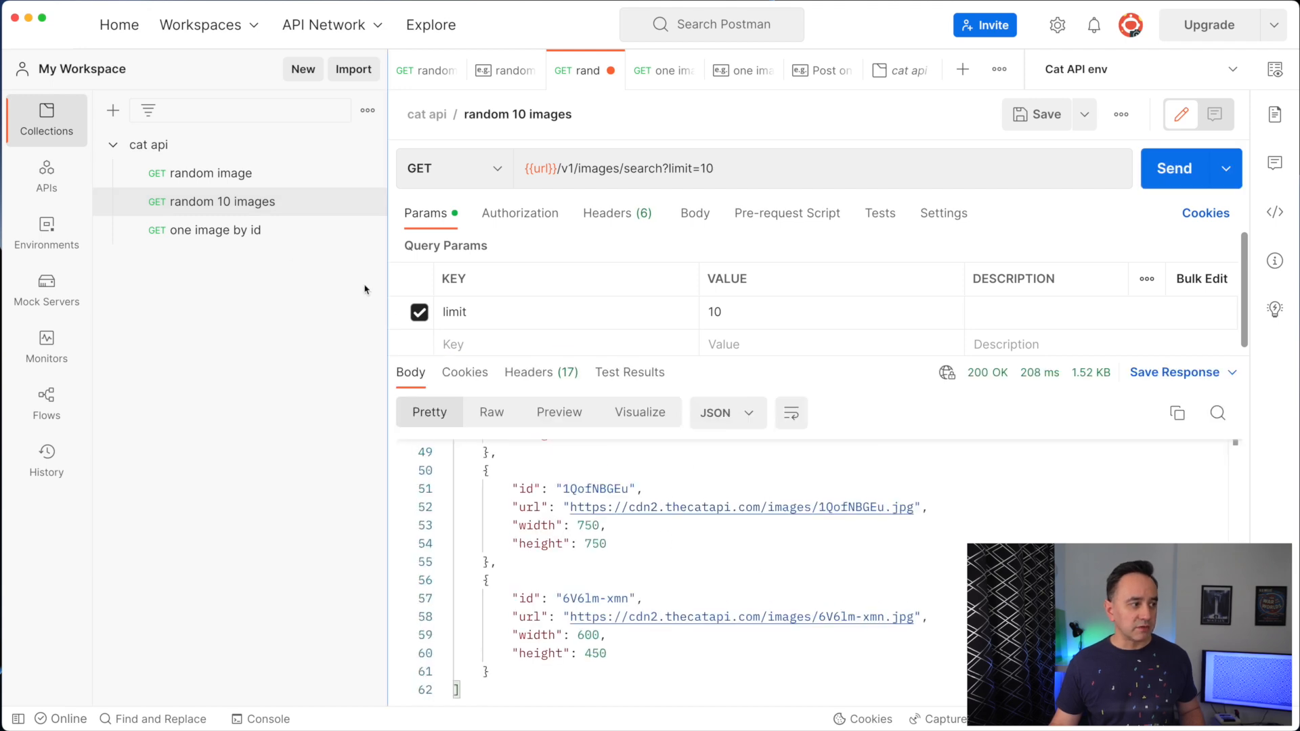
pyautogui.click(237, 231)
pyautogui.click(1148, 178)
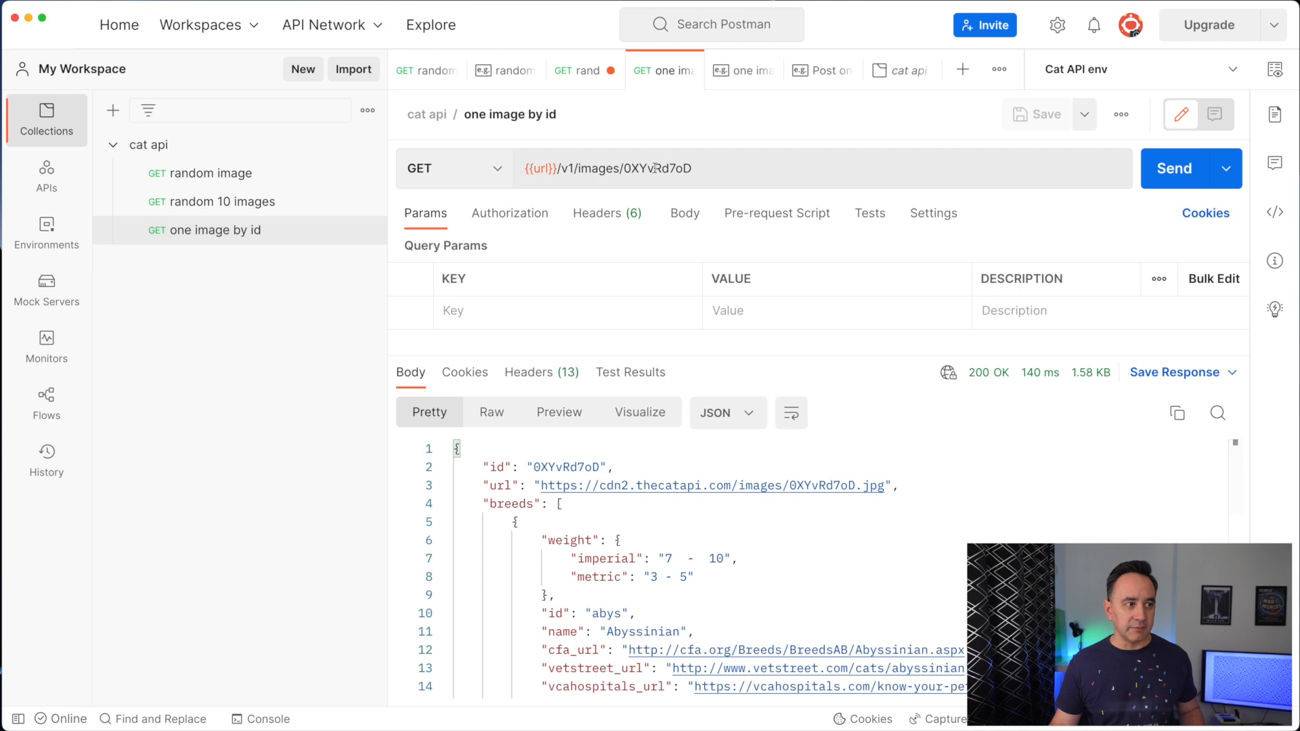
# Step: Send the random image request again and add an example to it from the response
pyautogui.click(241, 177)
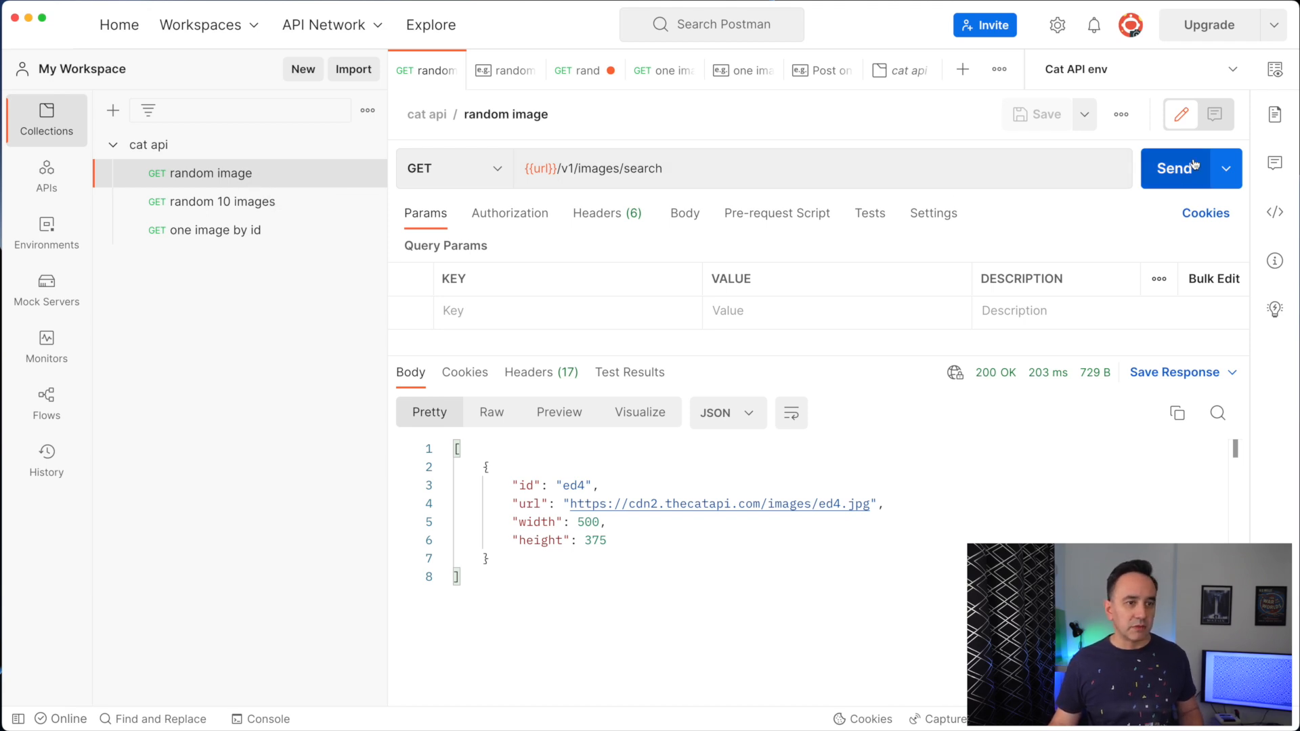
pyautogui.click(1172, 171)
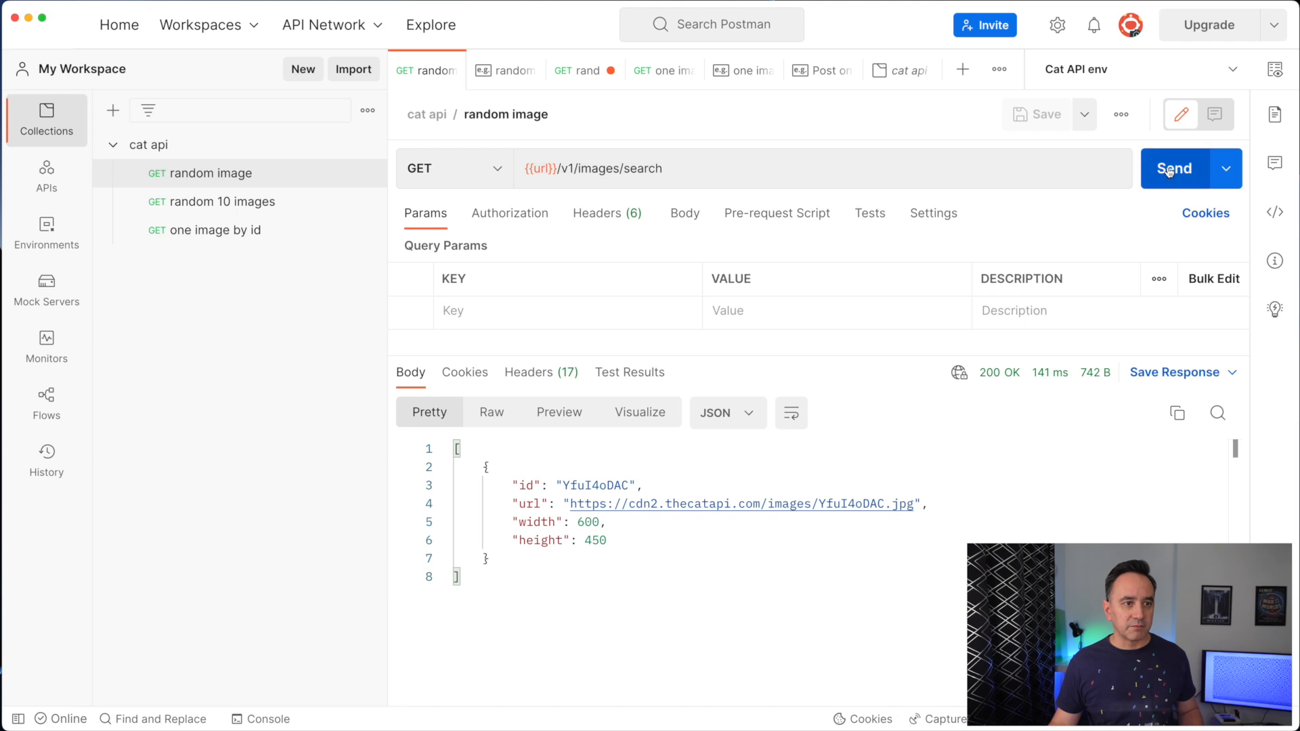
pyautogui.click(1122, 119)
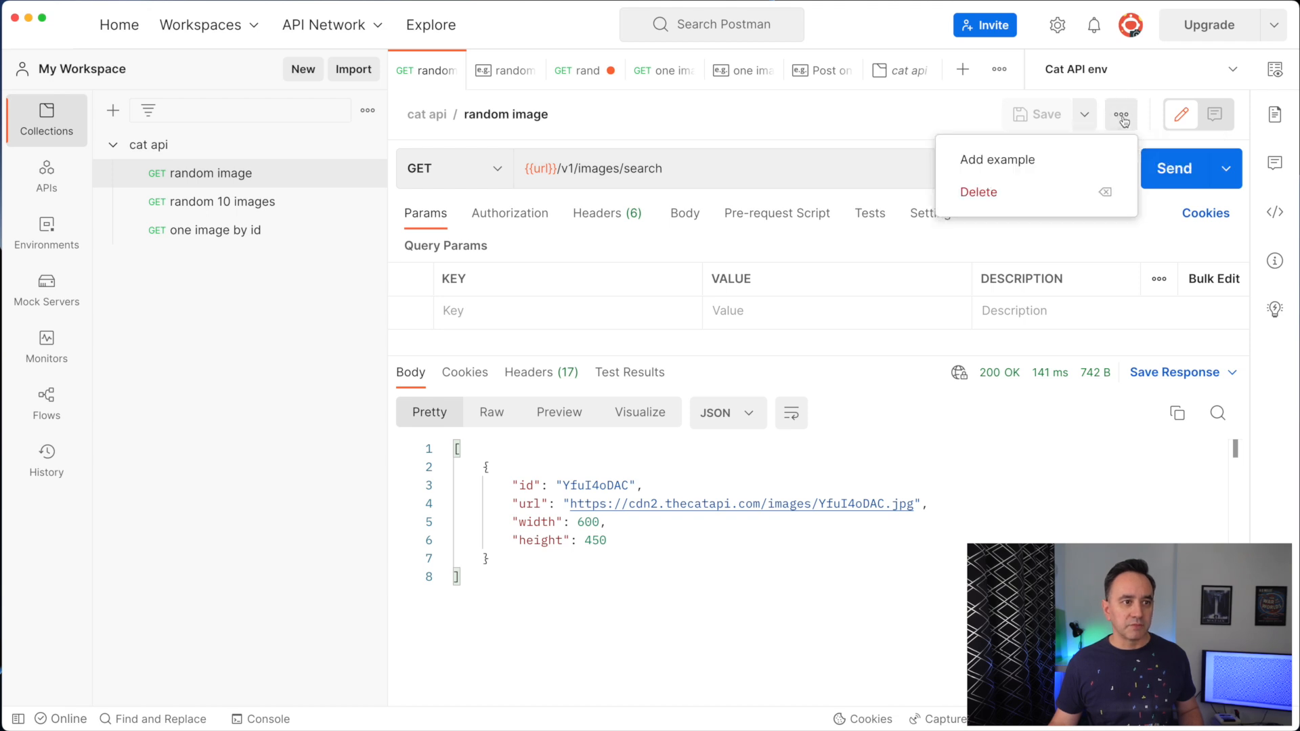
pyautogui.click(1048, 161)
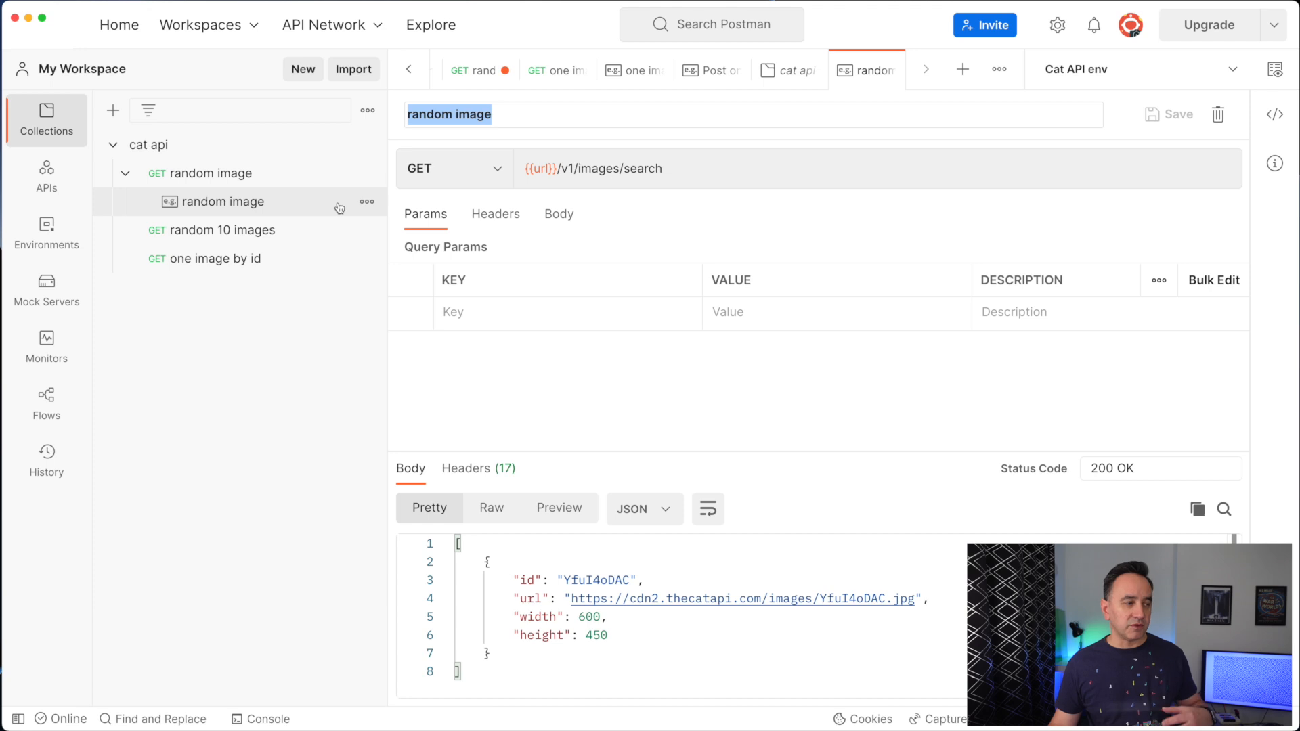
# Step: Add one example each to the random 10 images and one image by id requests from their responses
pyautogui.click(261, 232)
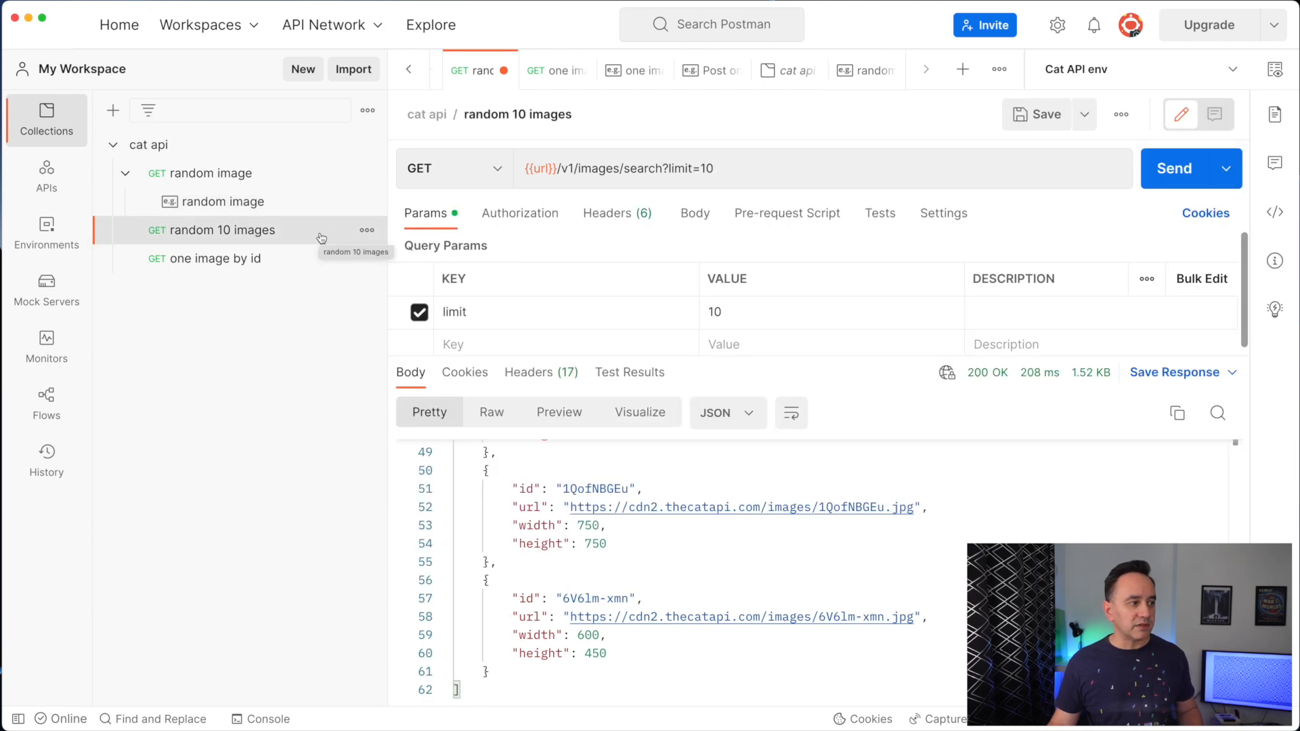
pyautogui.click(1122, 119)
pyautogui.click(1086, 157)
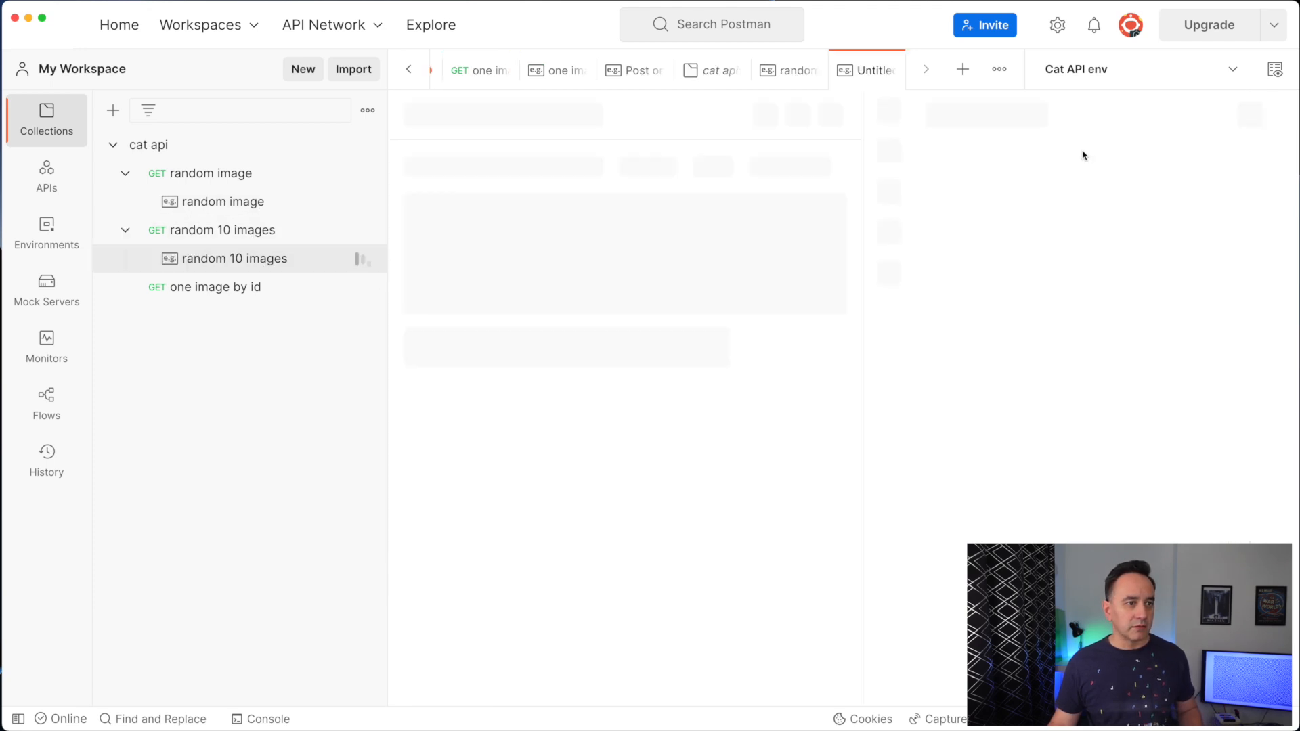
pyautogui.click(270, 290)
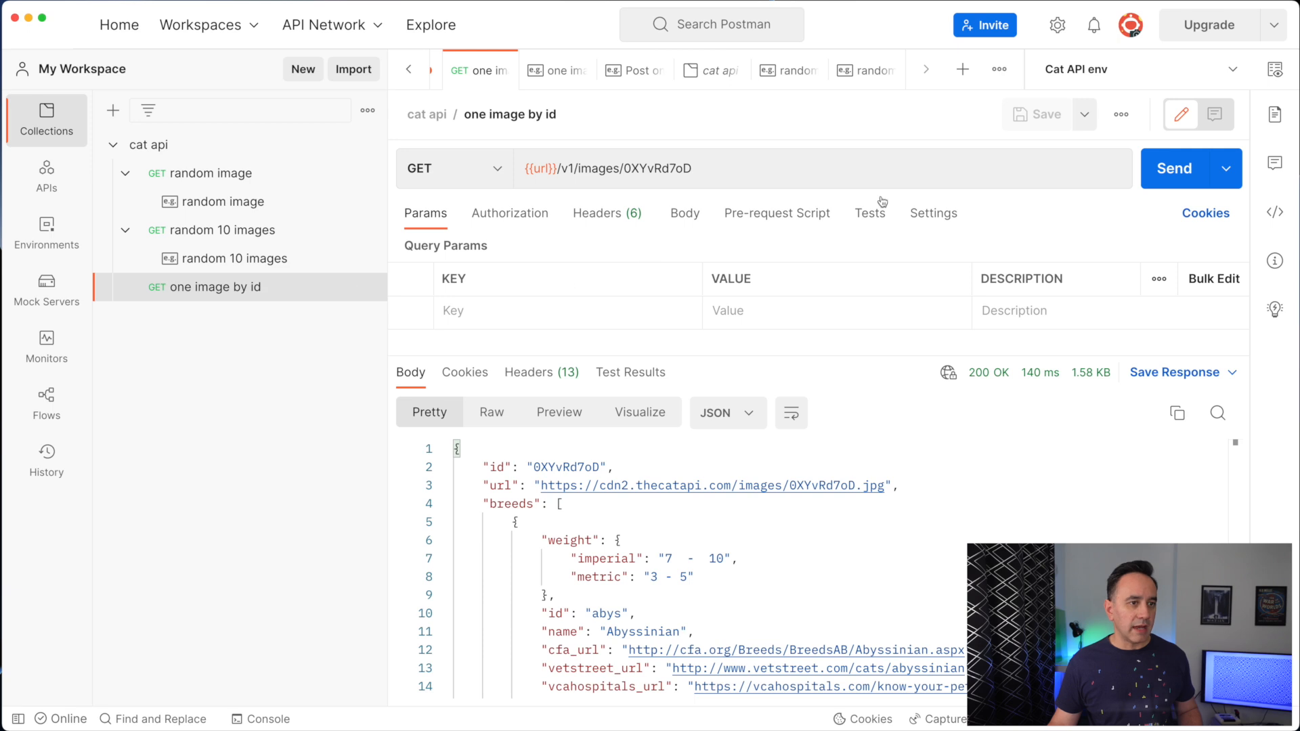
pyautogui.click(1121, 115)
pyautogui.click(1050, 160)
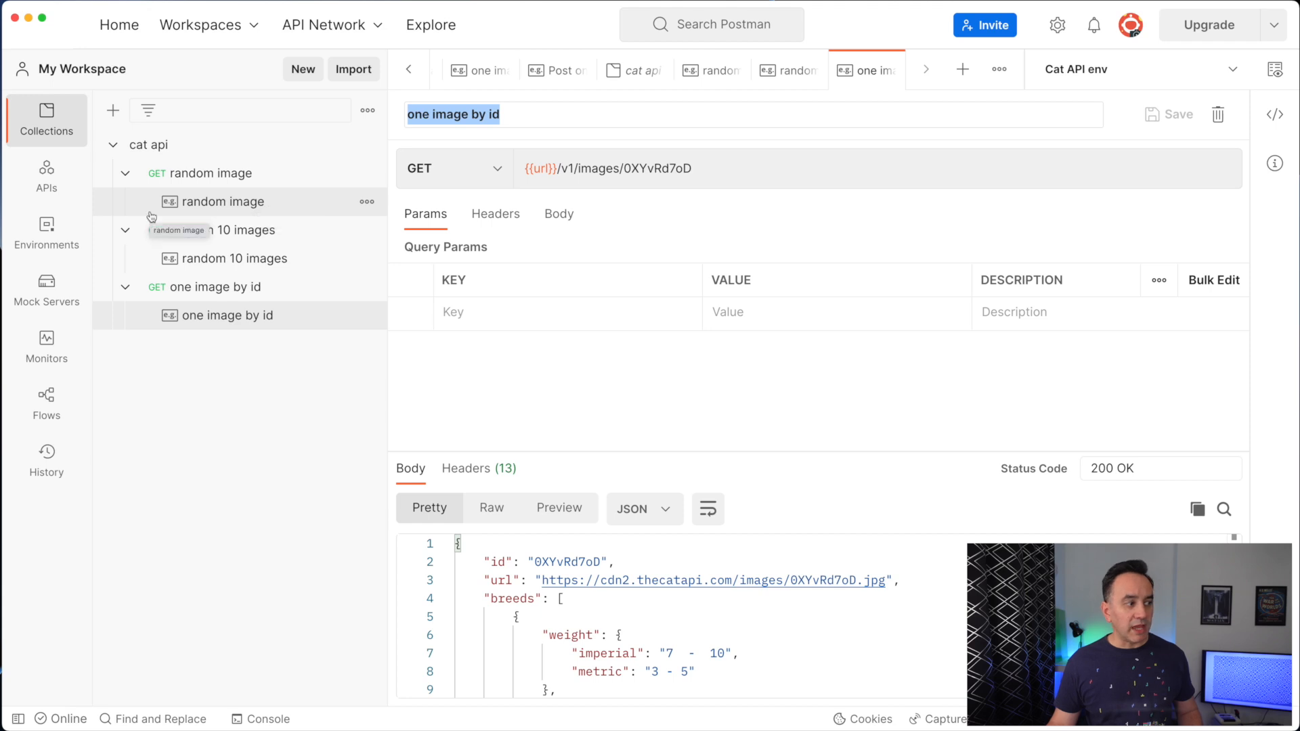
# Step: Start creating a mock server based on the existing cat api collection
pyautogui.click(42, 296)
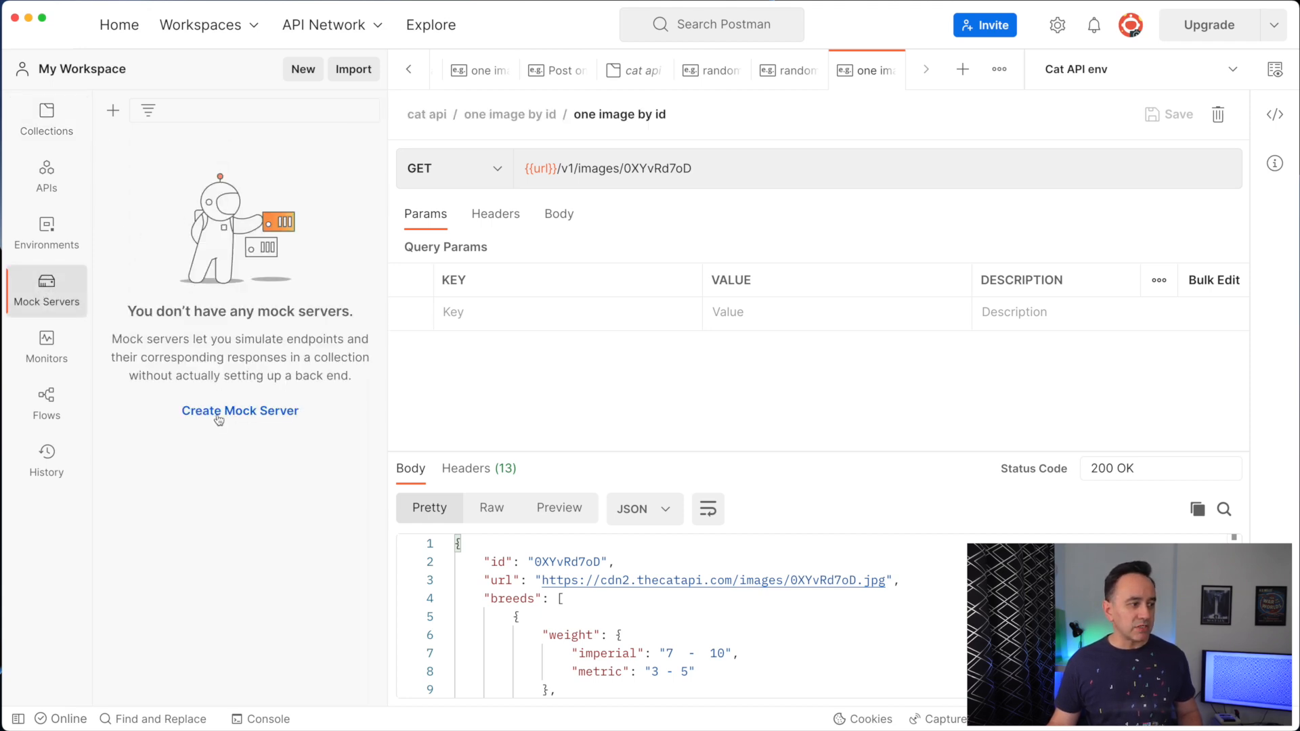
pyautogui.click(234, 411)
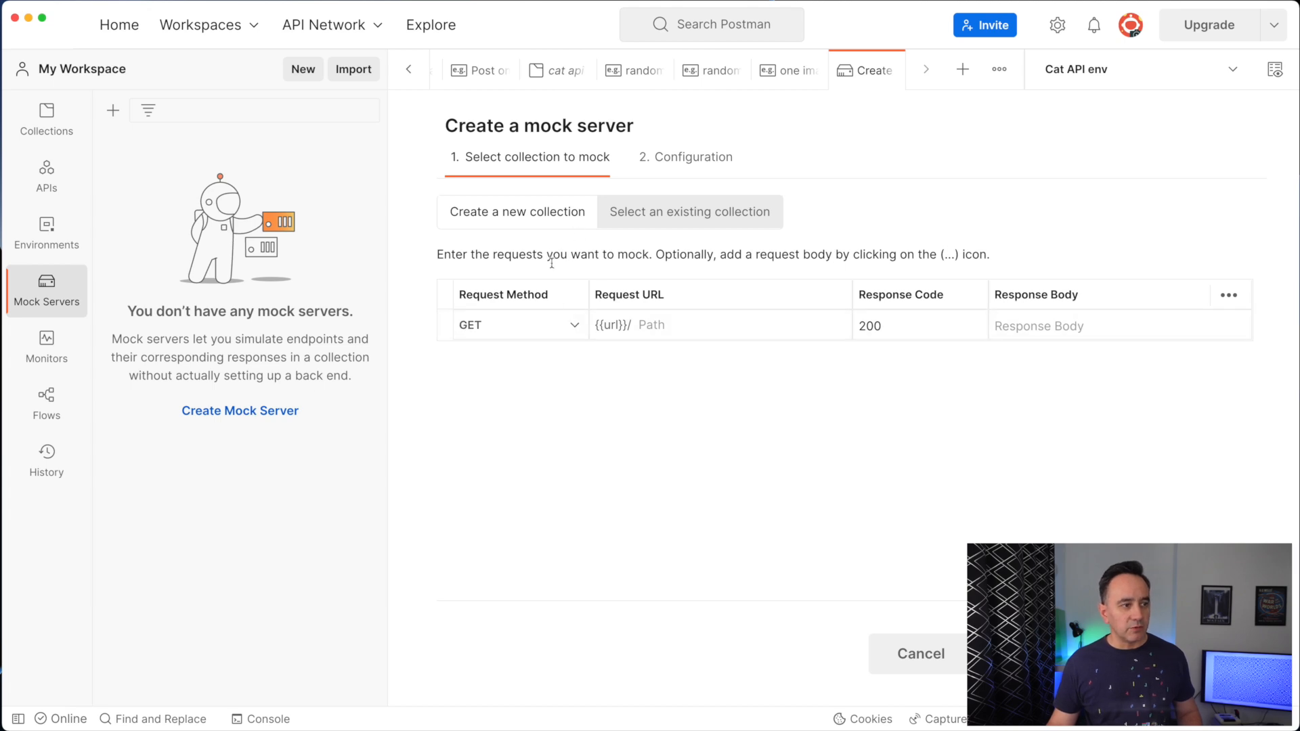
pyautogui.click(671, 219)
pyautogui.click(538, 210)
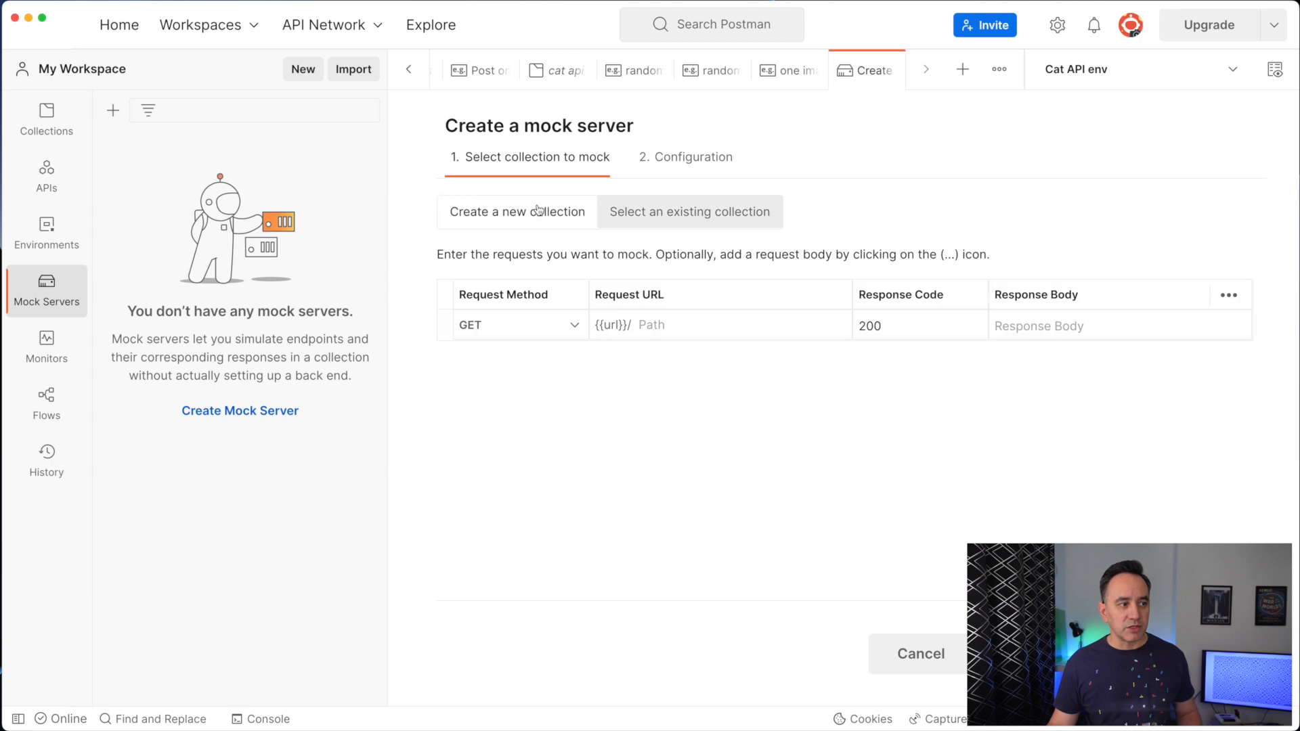
pyautogui.click(656, 215)
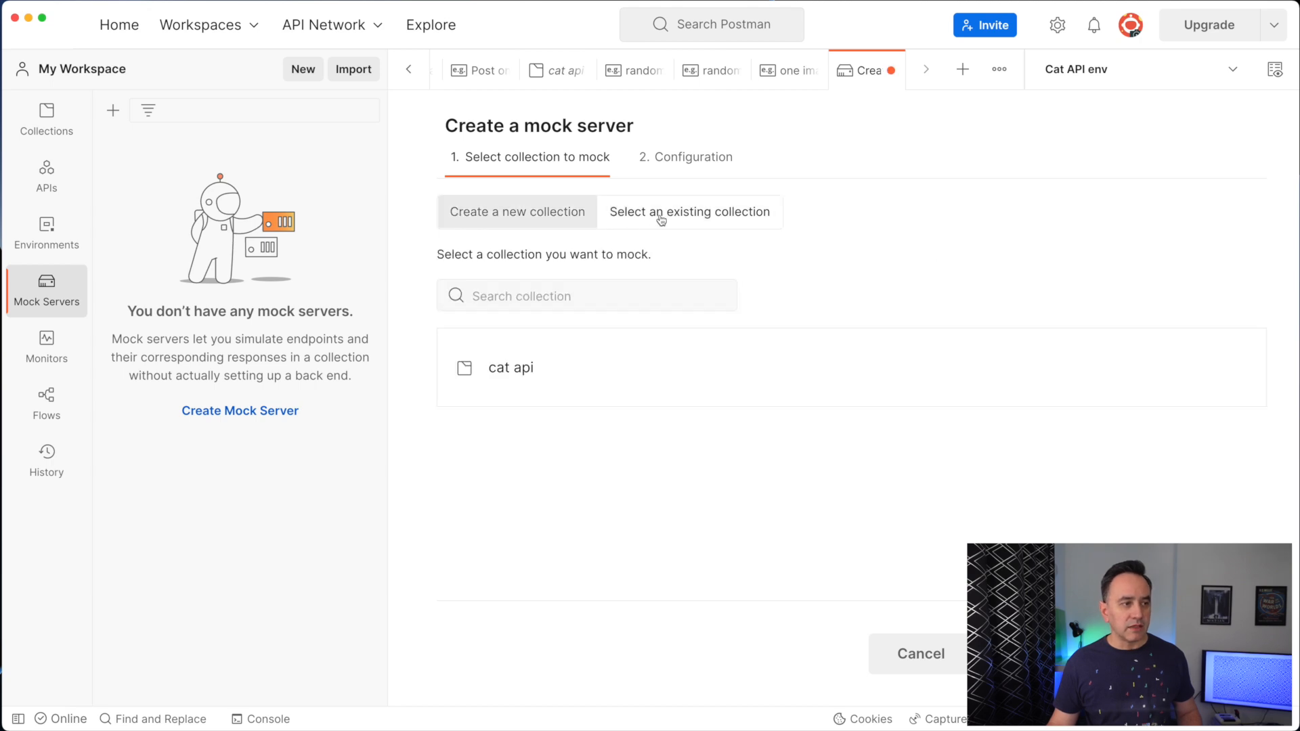
pyautogui.click(527, 372)
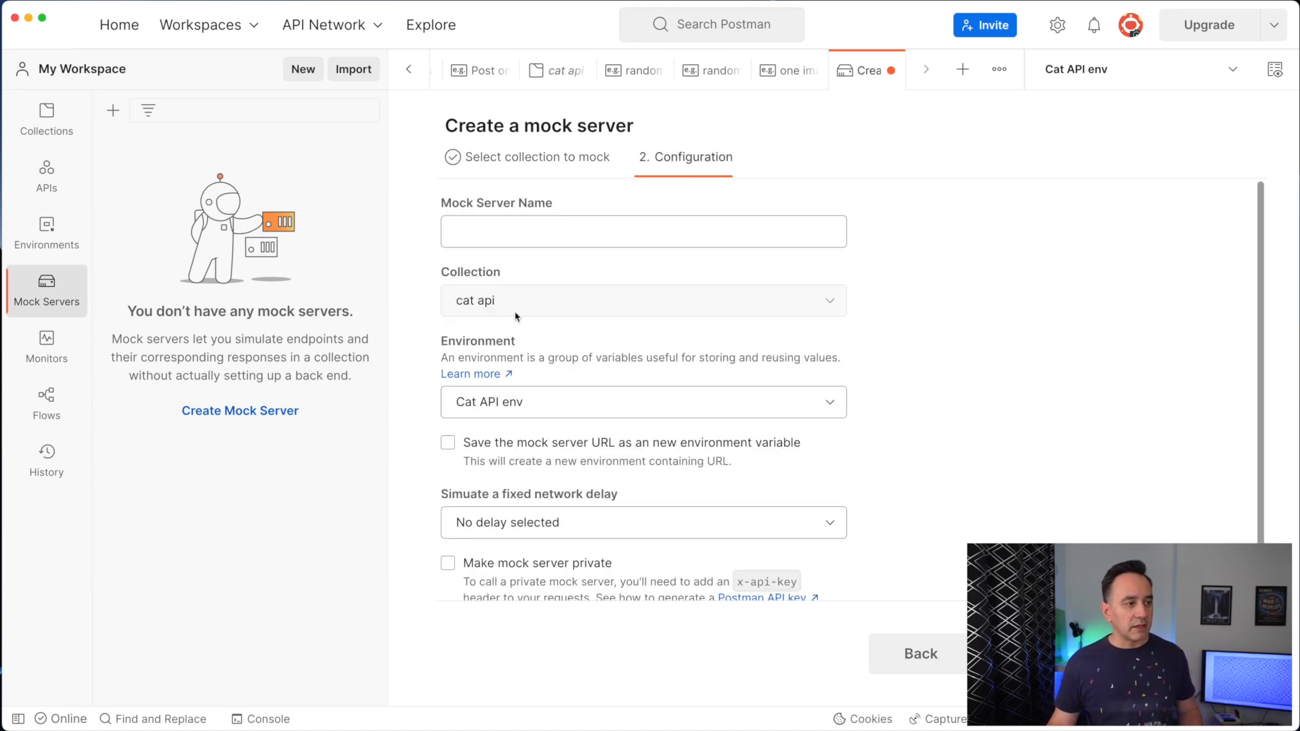
# Step: Name the mock server Cat Api Mock, set No Environment, and enable saving its URL as a new environment variable
pyautogui.click(513, 237)
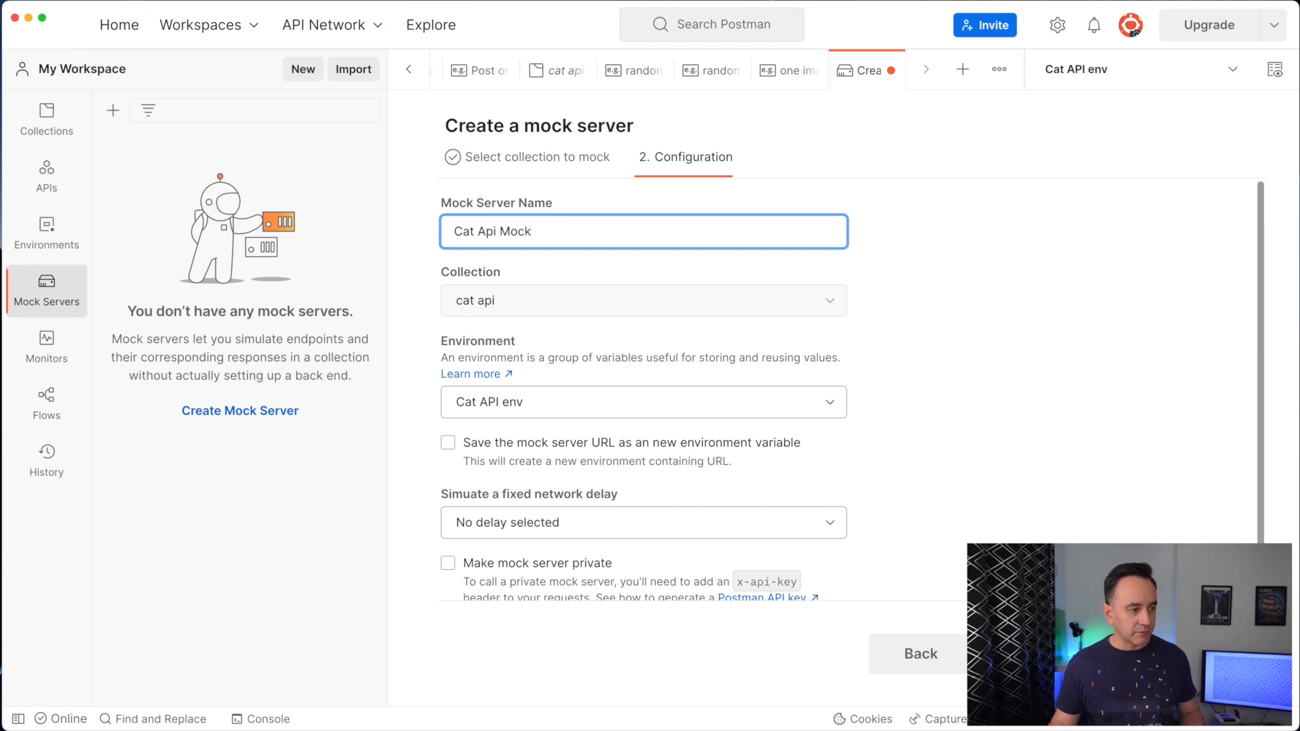
pyautogui.click(520, 403)
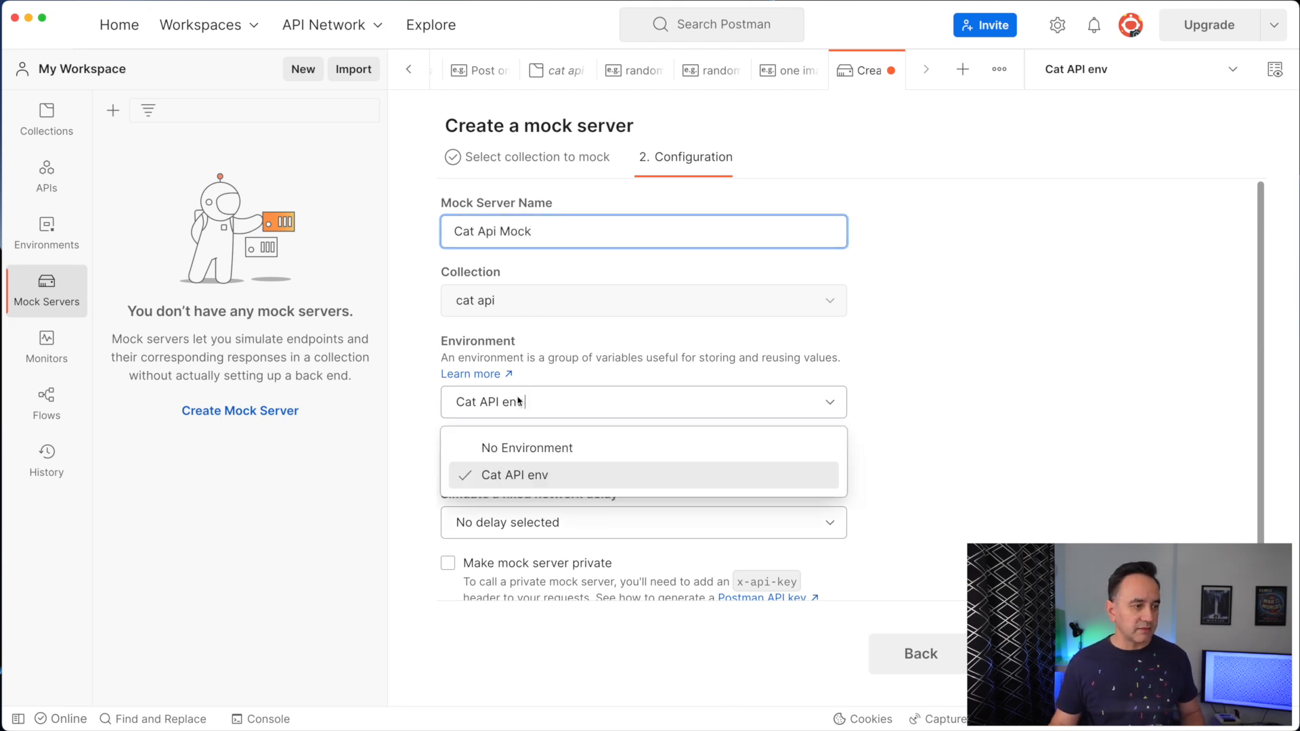
pyautogui.click(511, 449)
pyautogui.click(451, 444)
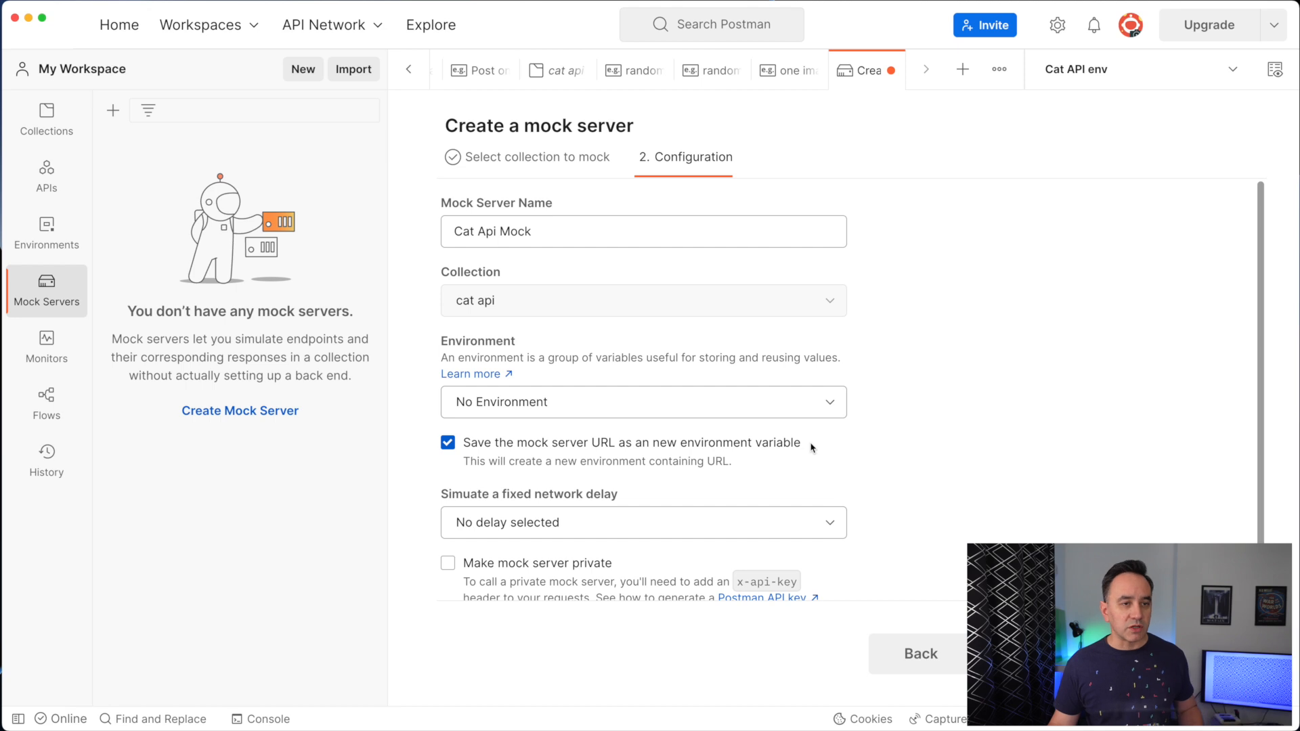
# Step: Check the network delay options, keep No delay selected, and create the mock server
pyautogui.click(656, 534)
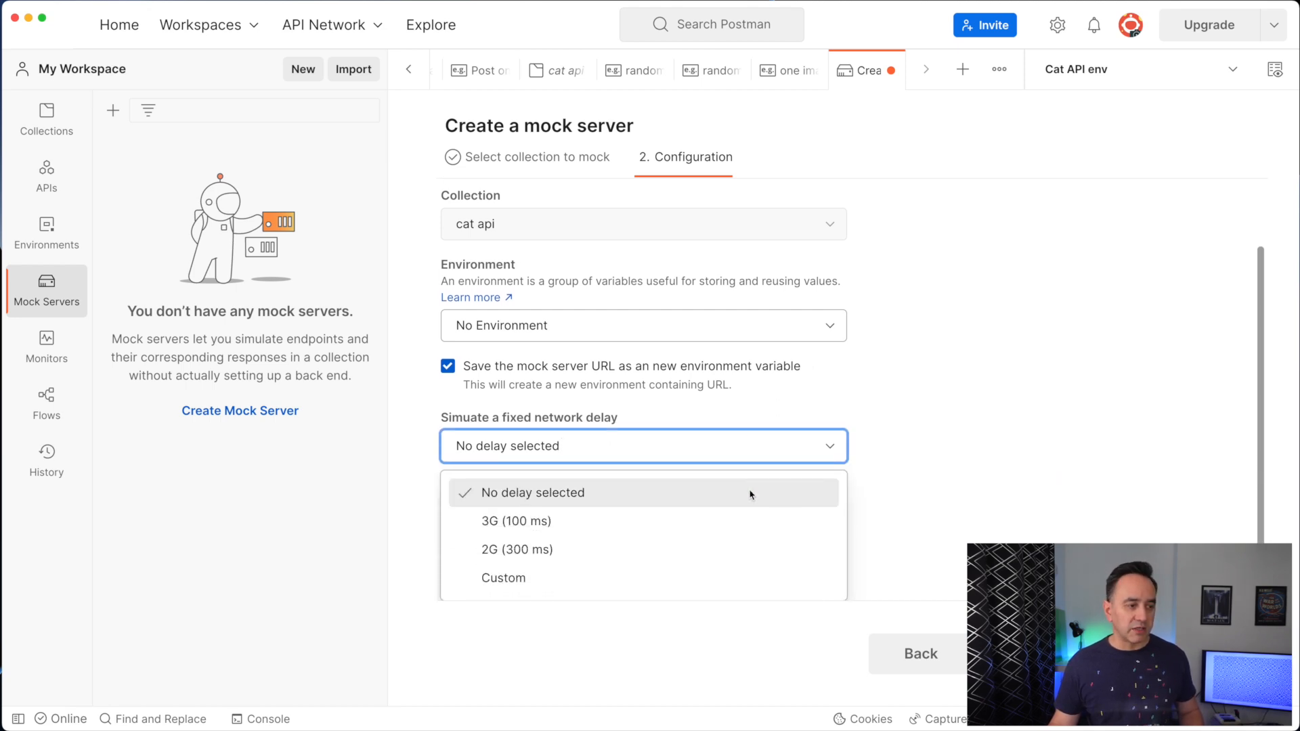
pyautogui.click(887, 452)
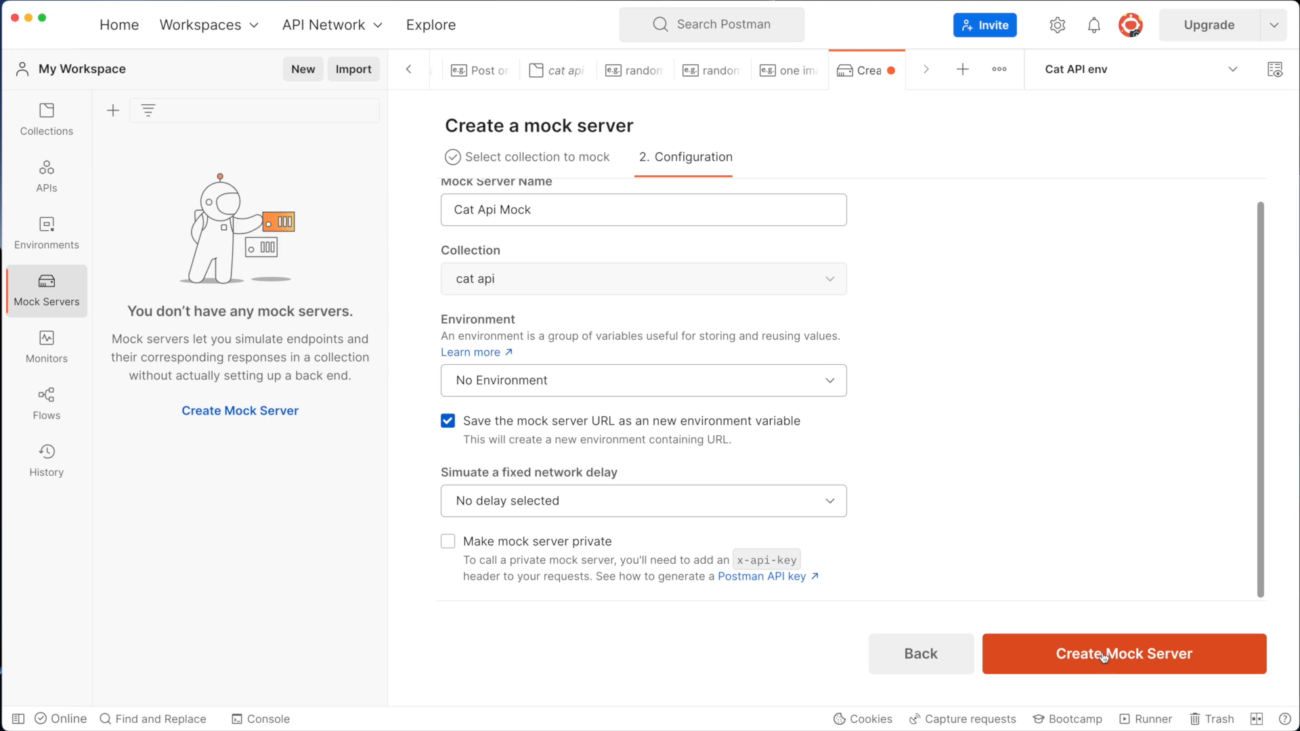
pyautogui.click(1102, 654)
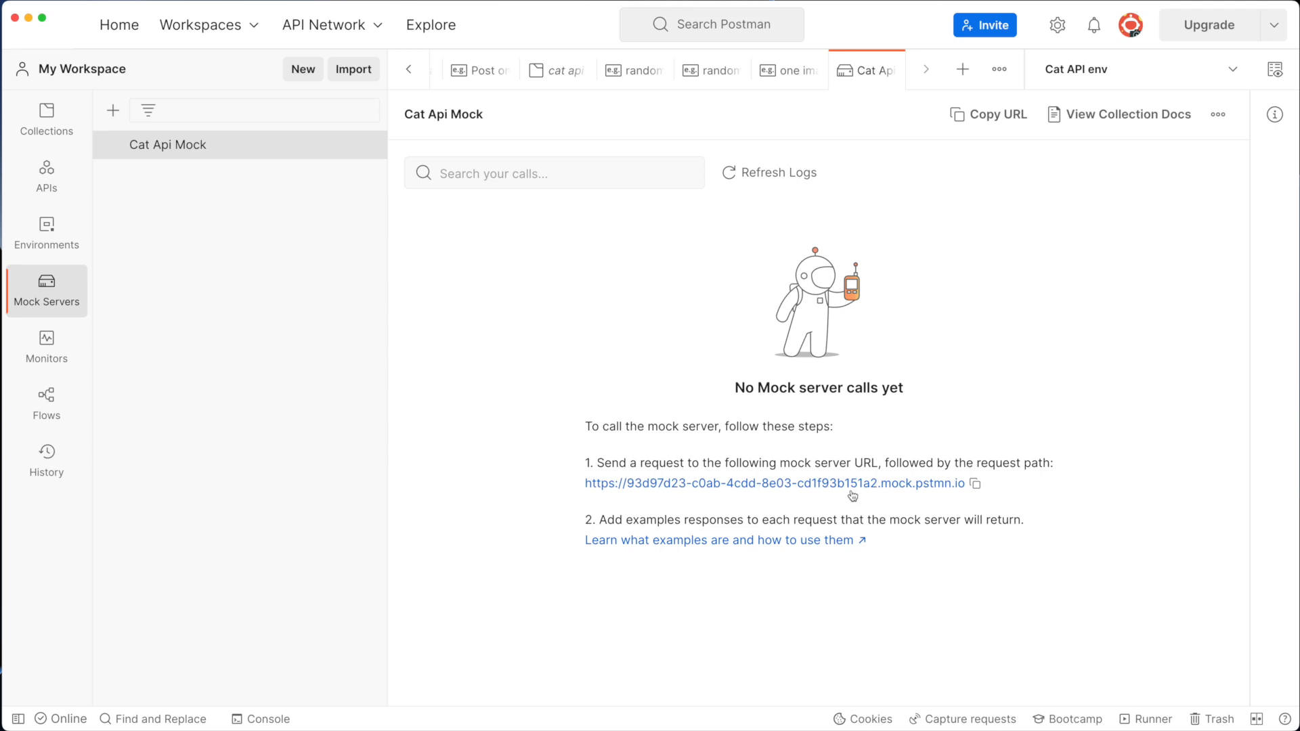
# Step: Return to the collections, switch the active environment to Cat Api Mock and inspect its url variable
pyautogui.click(57, 138)
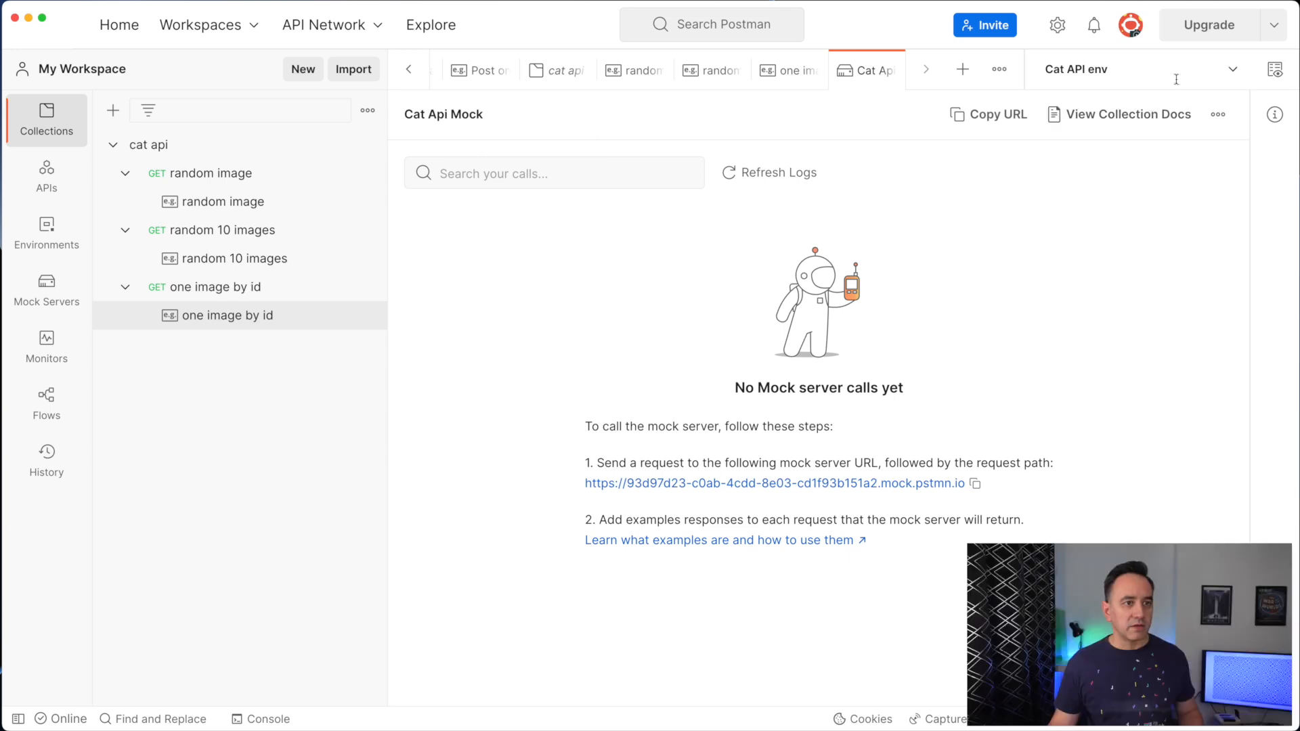
pyautogui.click(1237, 72)
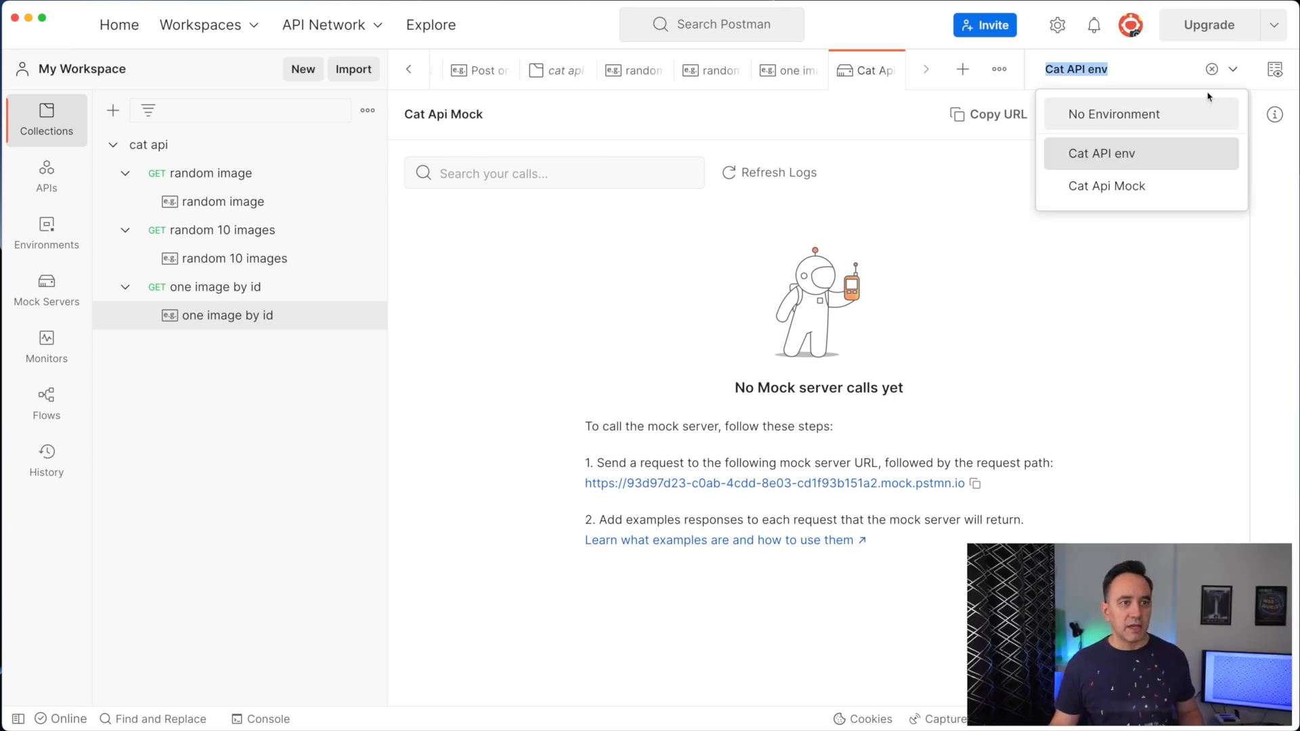
pyautogui.click(1113, 189)
pyautogui.click(1275, 69)
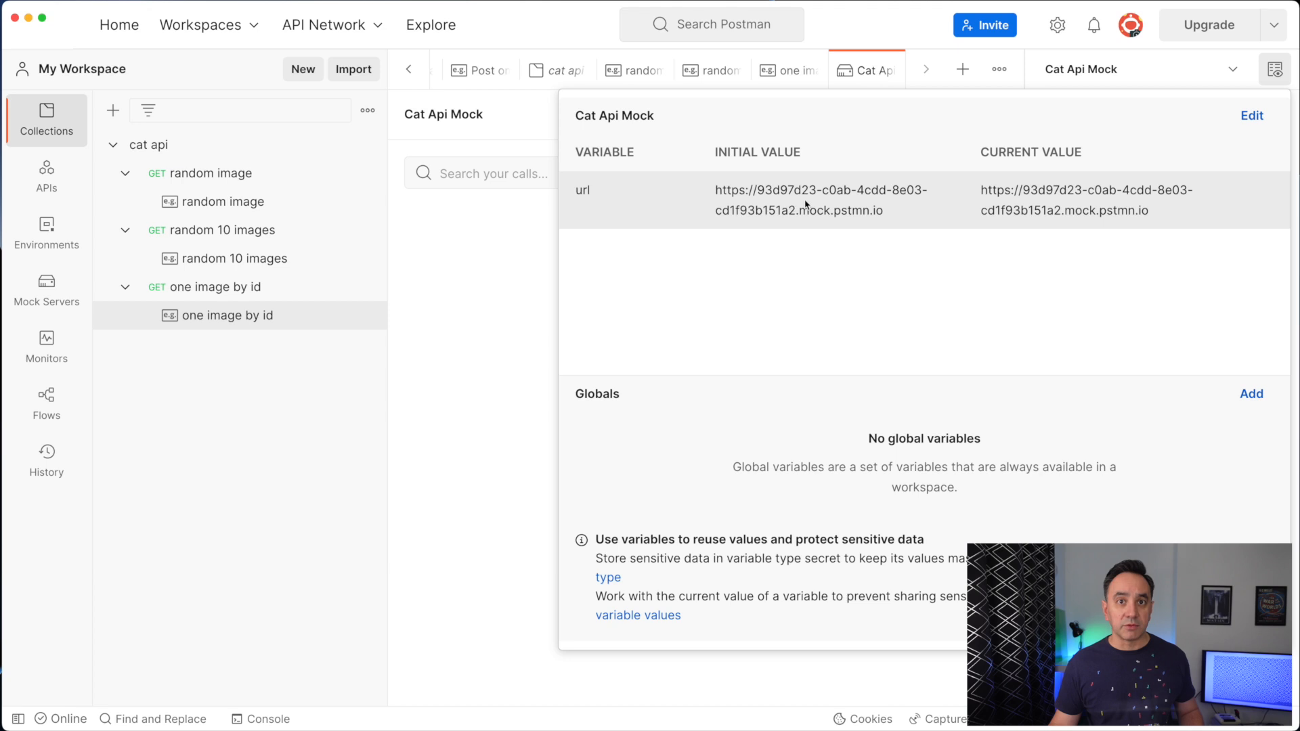
pyautogui.click(472, 281)
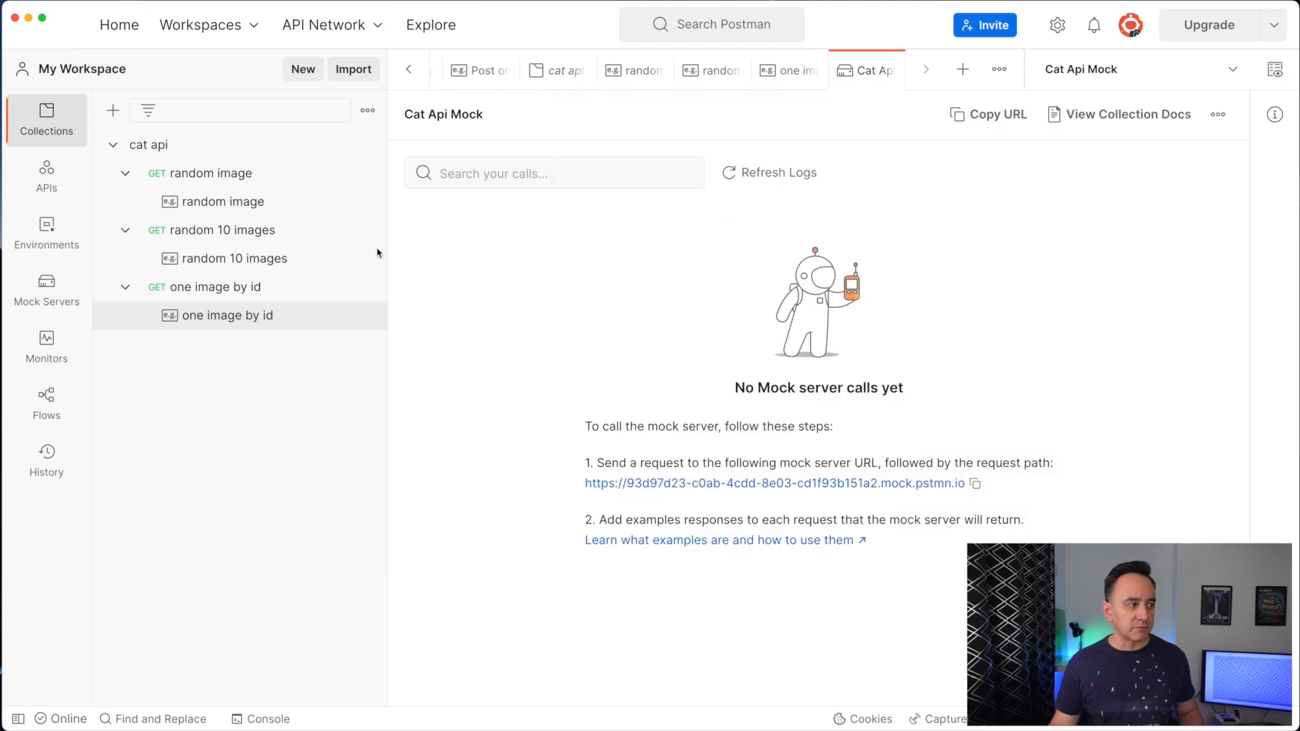
# Step: View the saved random image example, and send the random image request to the mock server
pyautogui.click(238, 207)
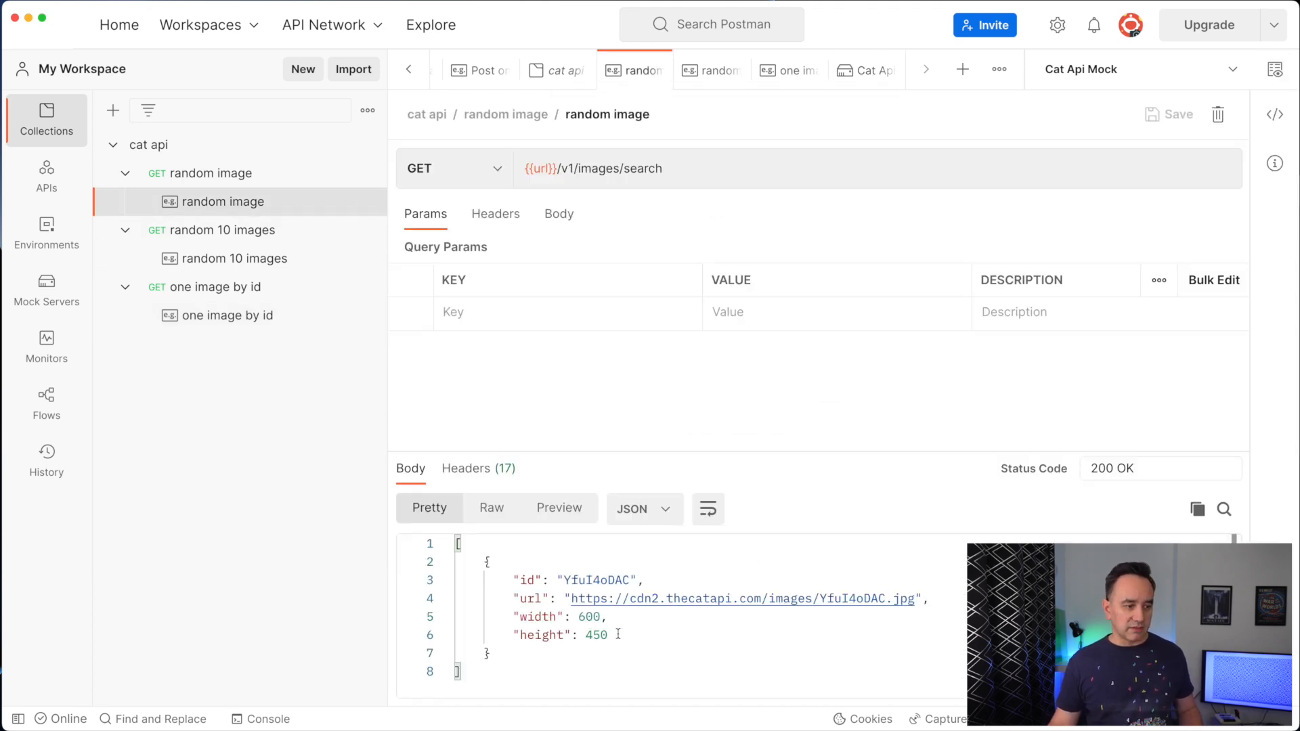
pyautogui.click(217, 175)
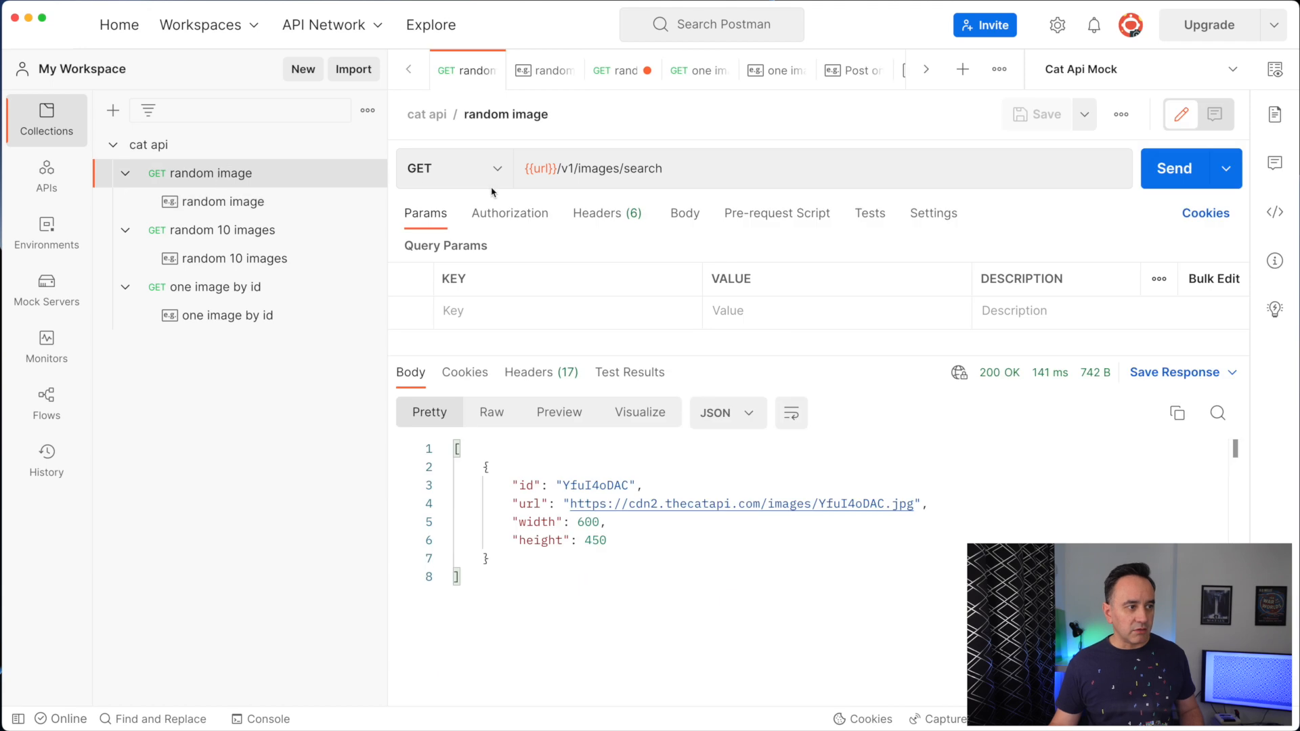
pyautogui.click(1173, 168)
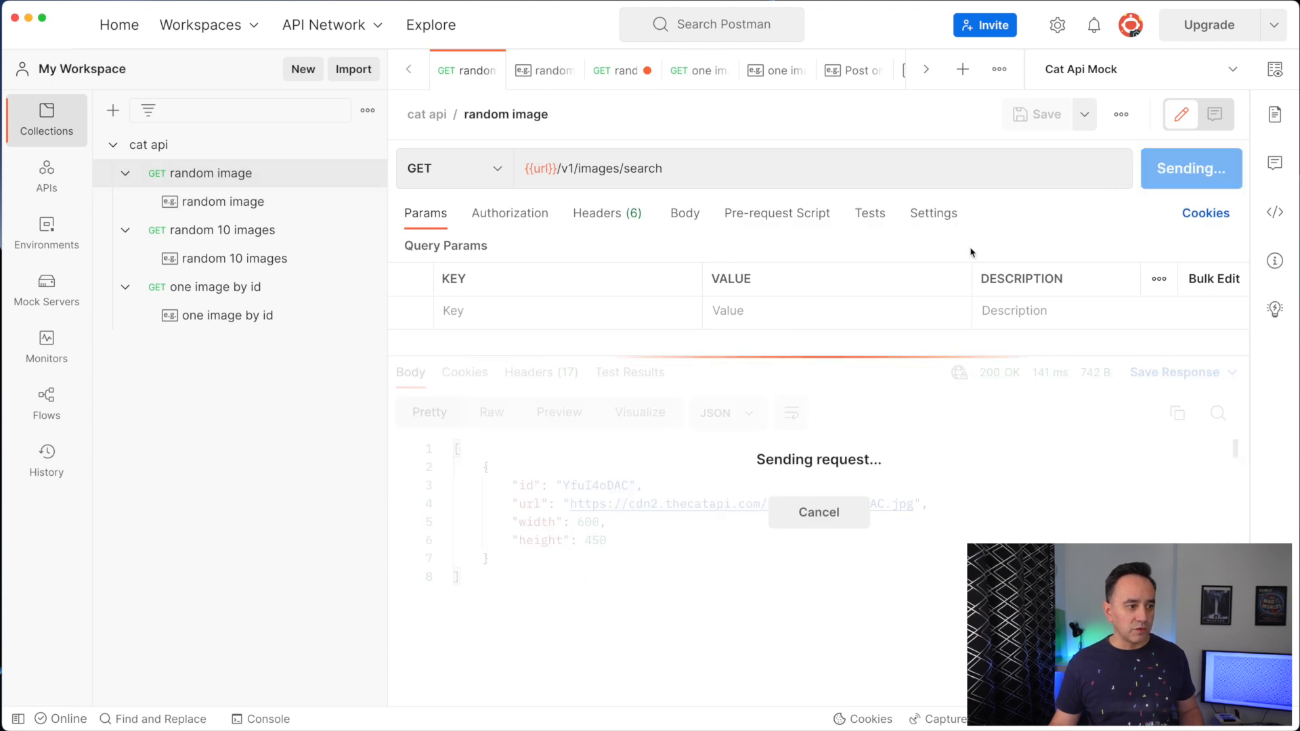
# Step: Set the height in the random image example's response body to 555 and save the example
pyautogui.click(216, 203)
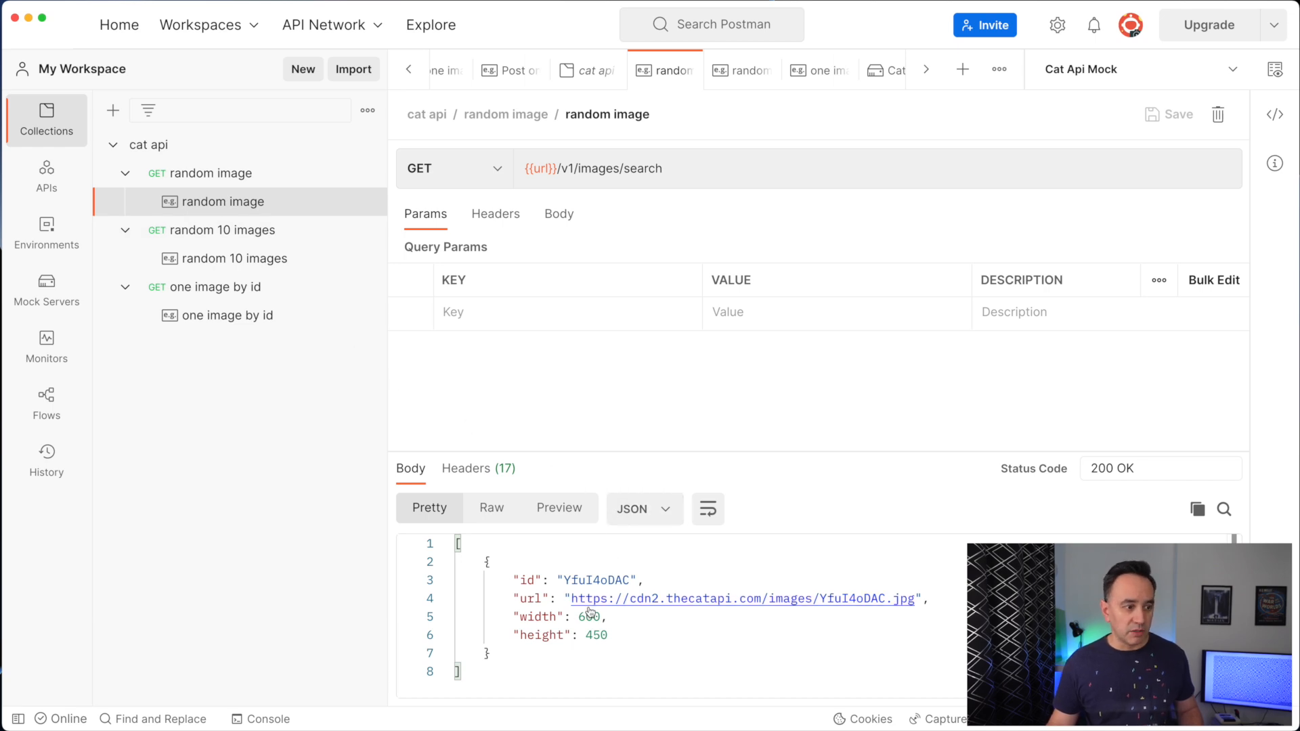
pyautogui.doubleClick(595, 635)
pyautogui.write('555')
pyautogui.press('super+s')
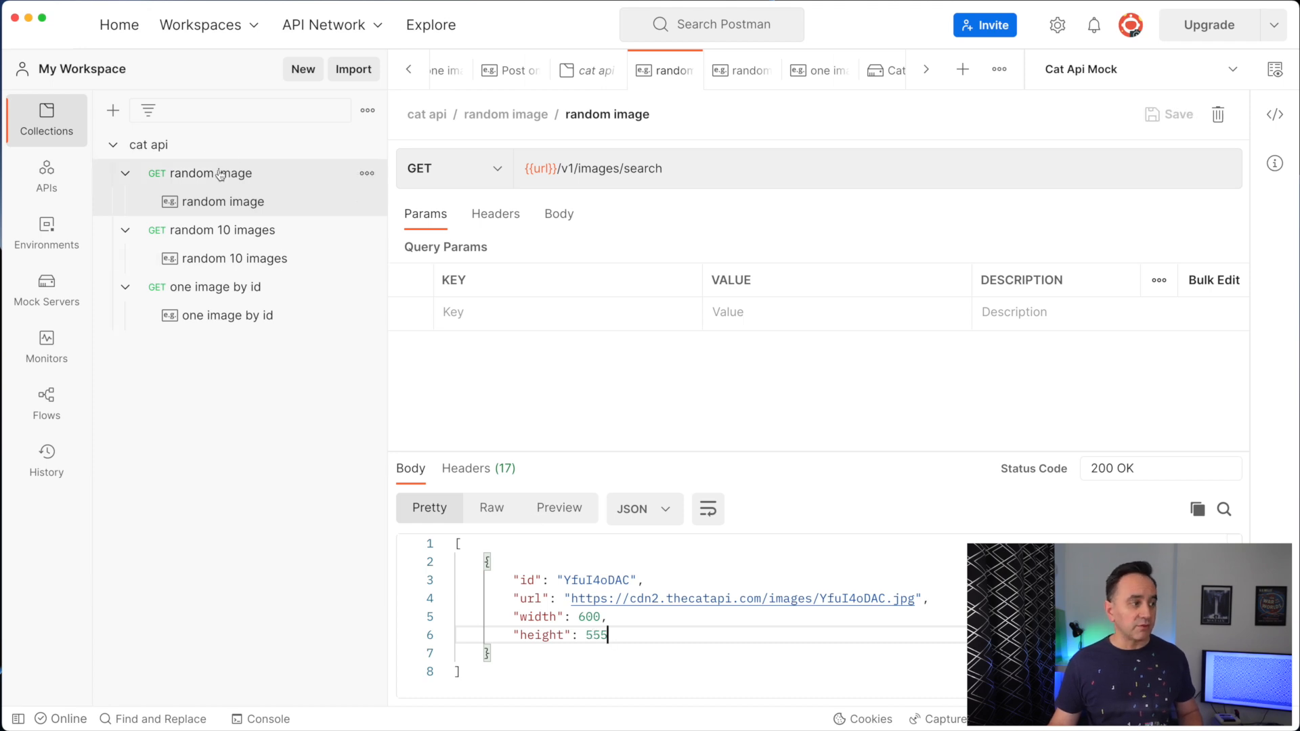
# Step: Send the random image request again and check the height in the response
pyautogui.click(220, 174)
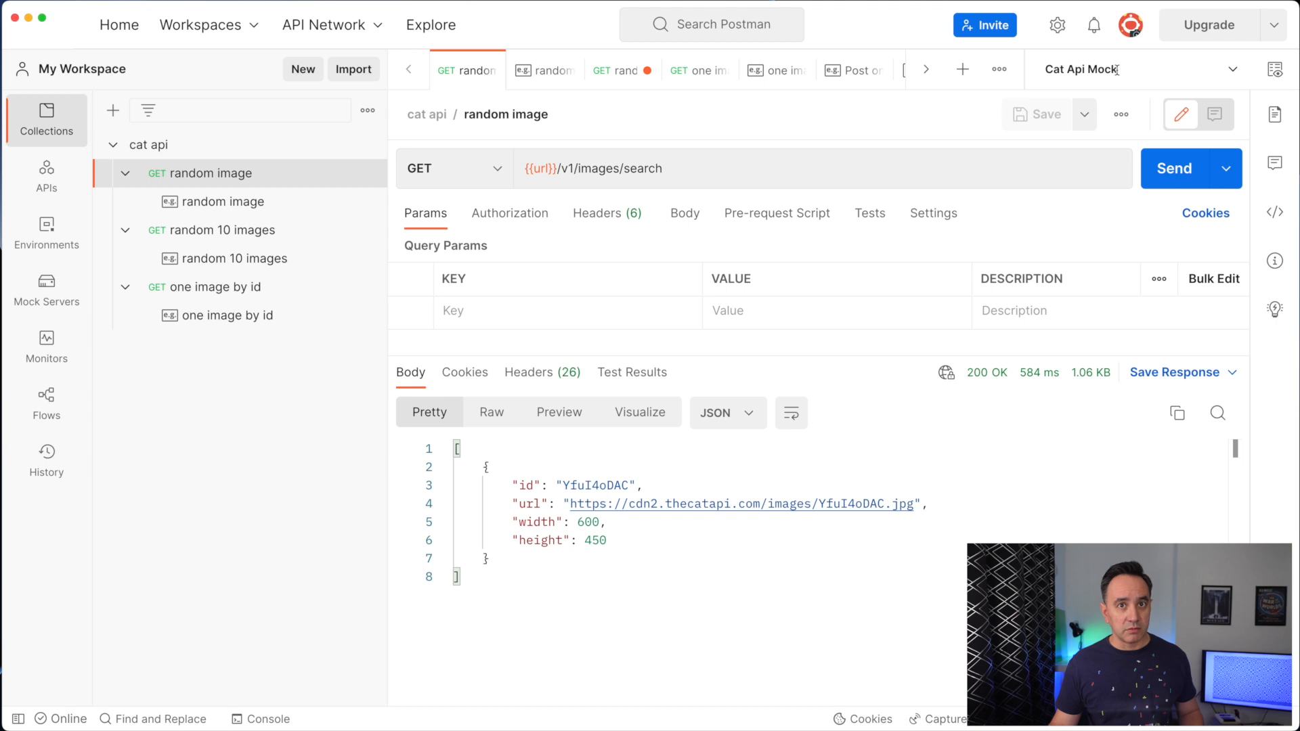
pyautogui.click(1176, 170)
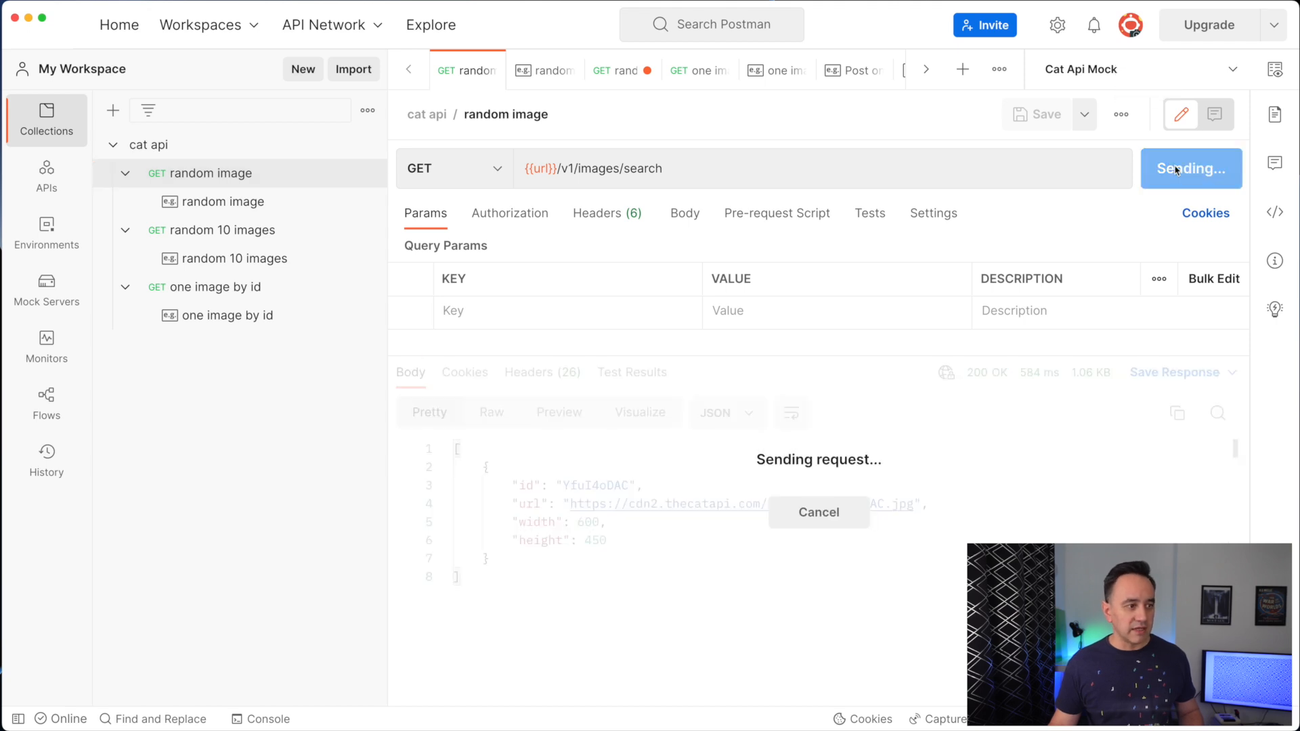
pyautogui.click(592, 541)
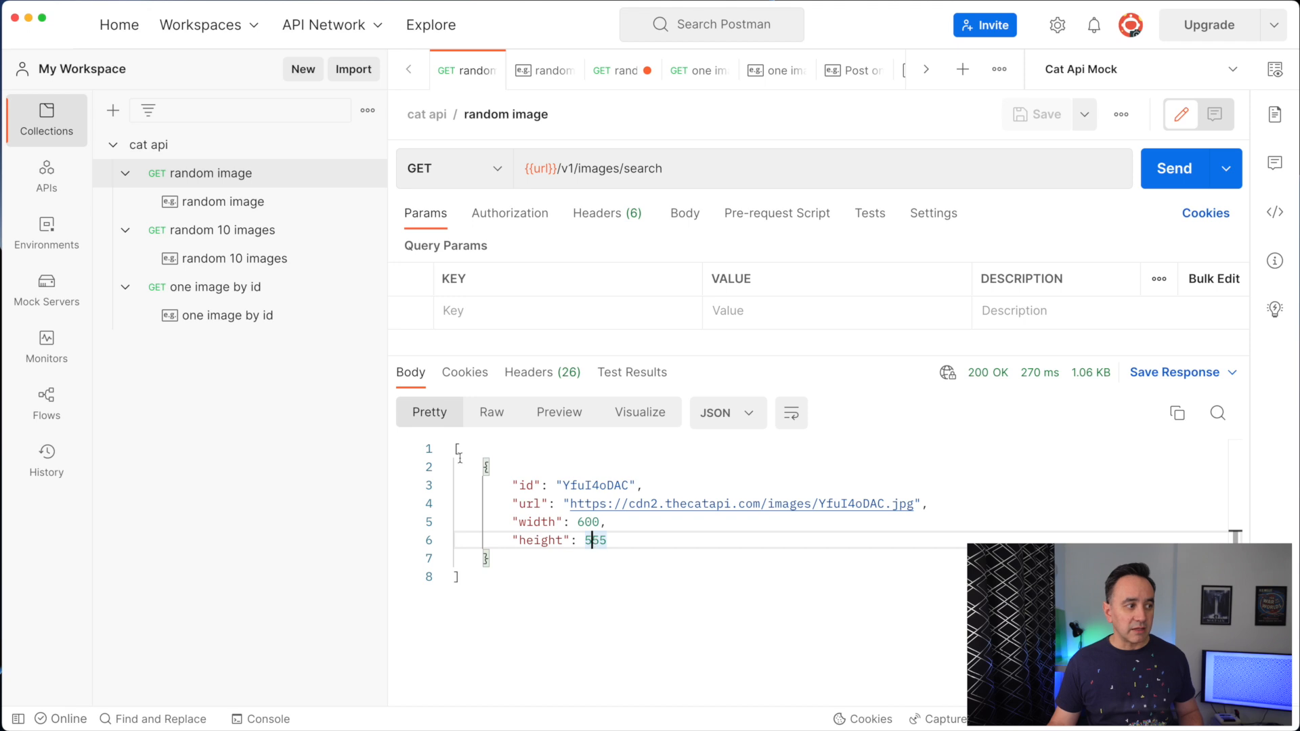
# Step: Examine the random image example's response headers, body and status code
pyautogui.click(225, 203)
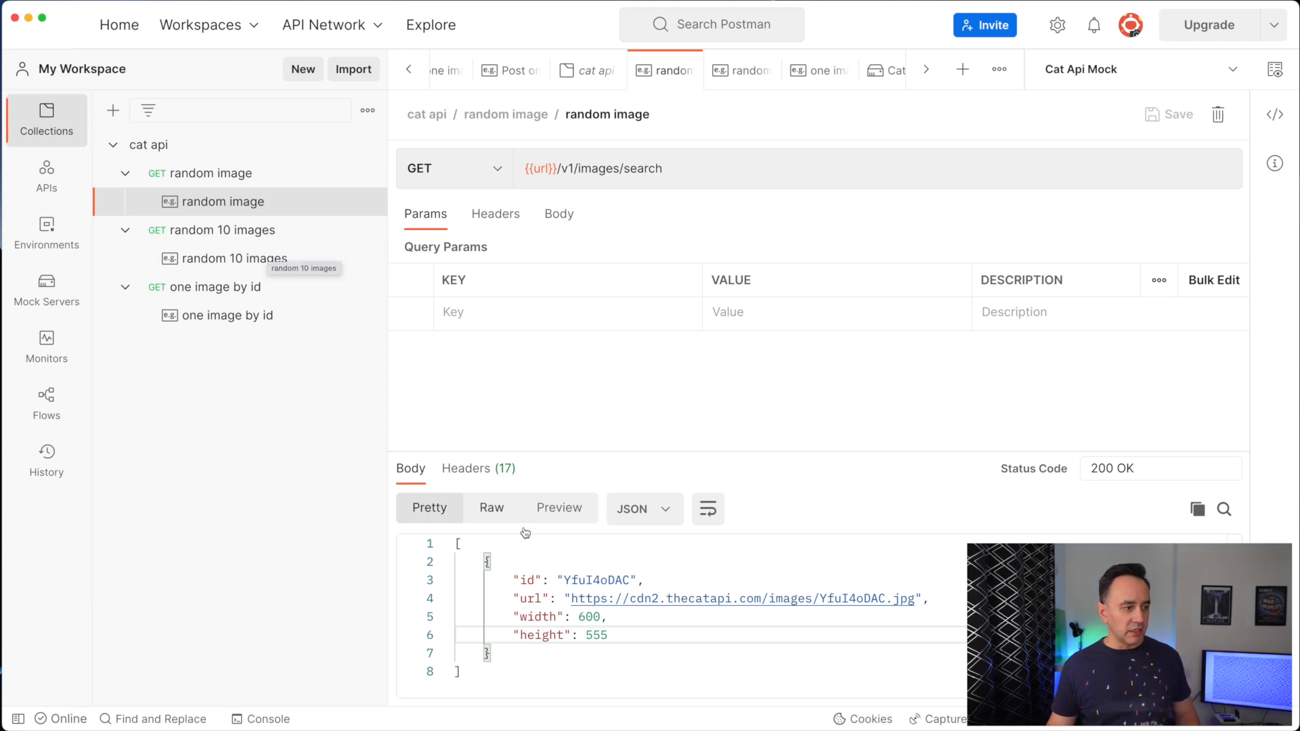
pyautogui.click(467, 482)
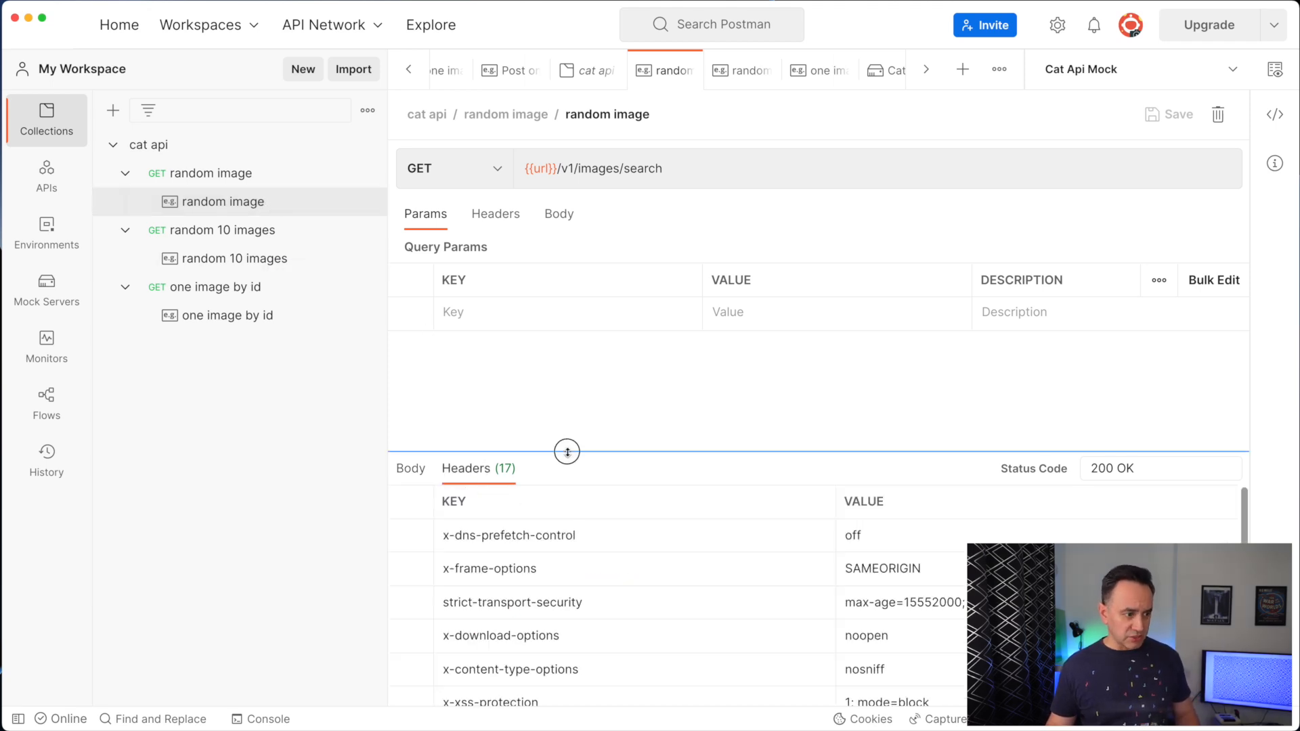
pyautogui.moveTo(566, 451); pyautogui.dragTo(574, 366)
pyautogui.scroll(-5, 417, 514)
pyautogui.scroll(5, 417, 482)
pyautogui.click(409, 380)
pyautogui.moveTo(1139, 382); pyautogui.dragTo(1075, 381)
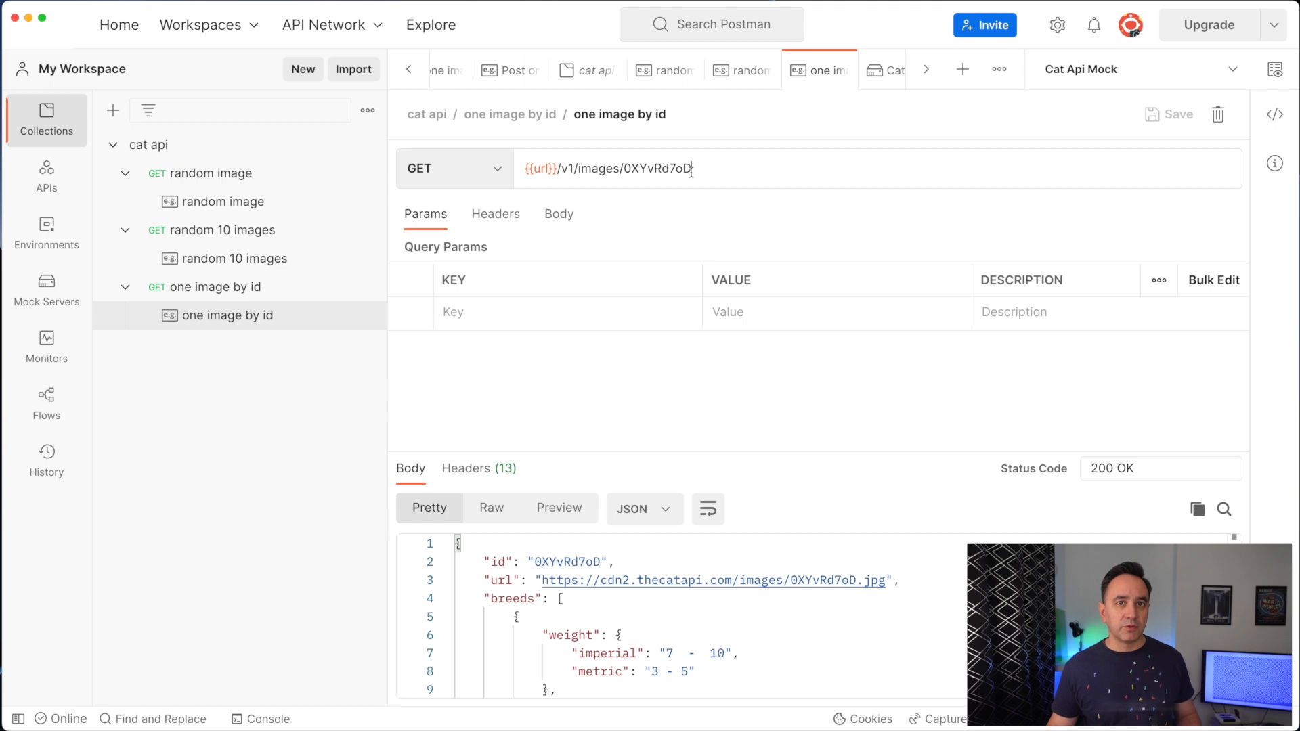
# Step: Replace the image id in the one image by id example's URL with the variable {{cat_id}}
pyautogui.moveTo(626, 168); pyautogui.dragTo(693, 171)
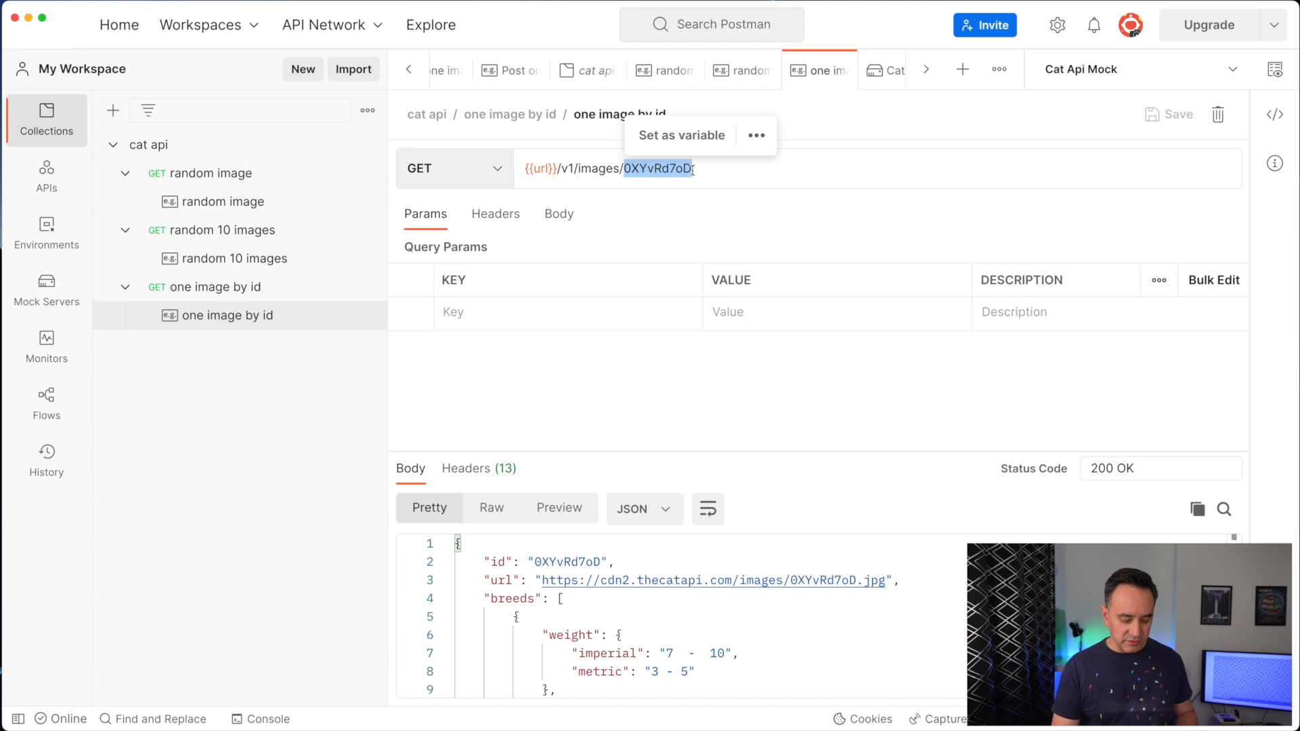
pyautogui.write('{{')
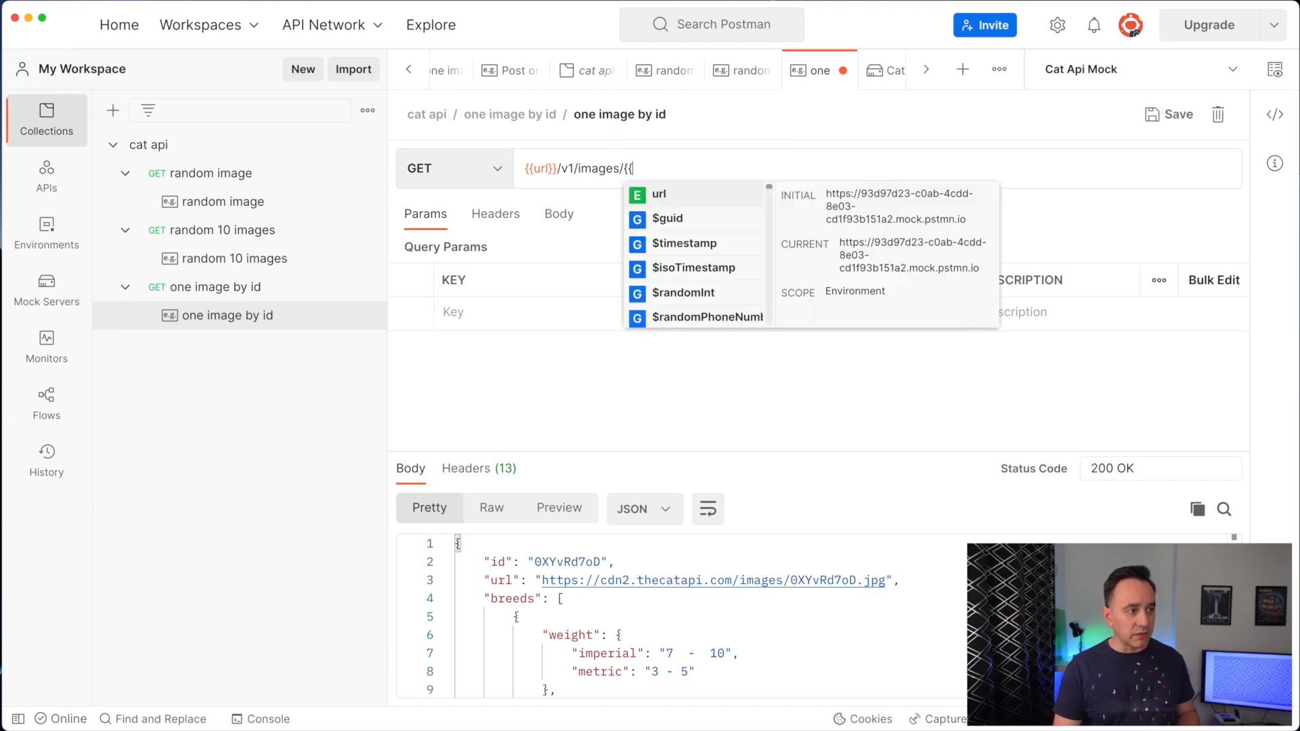
pyautogui.write('cat')
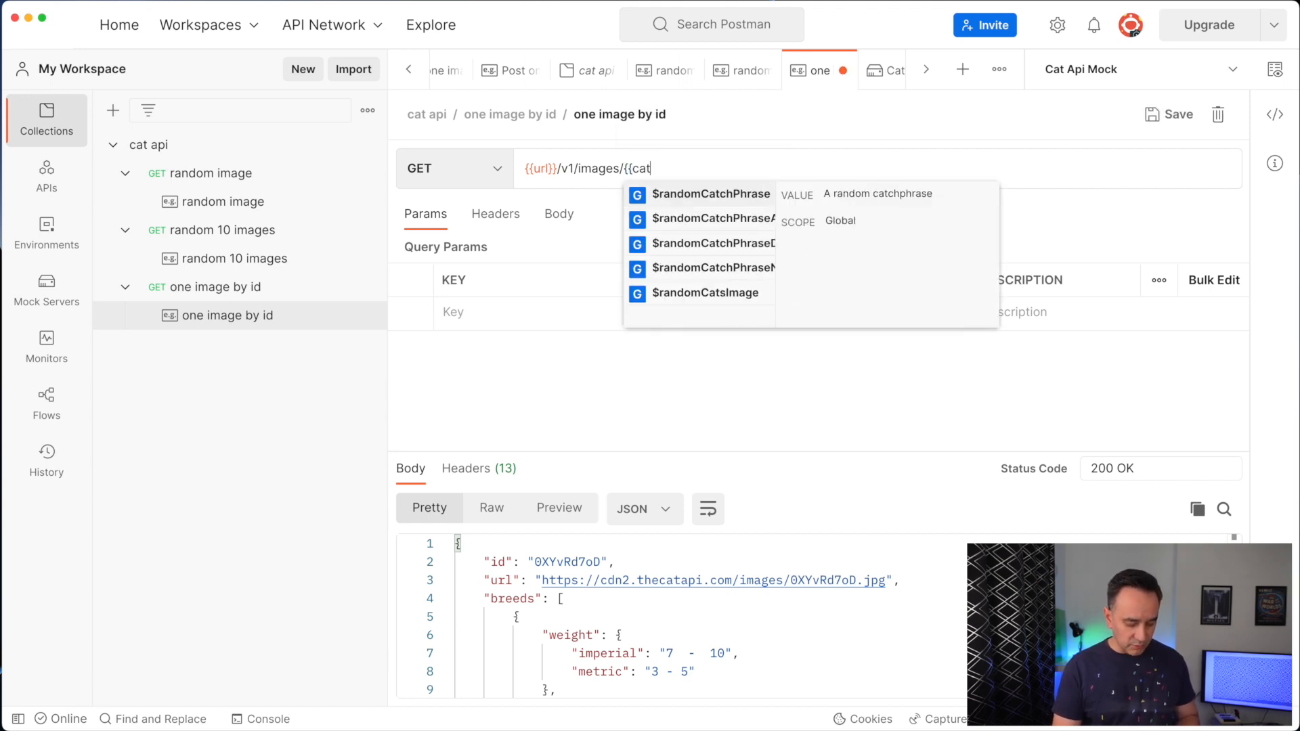
pyautogui.write('_id}}')
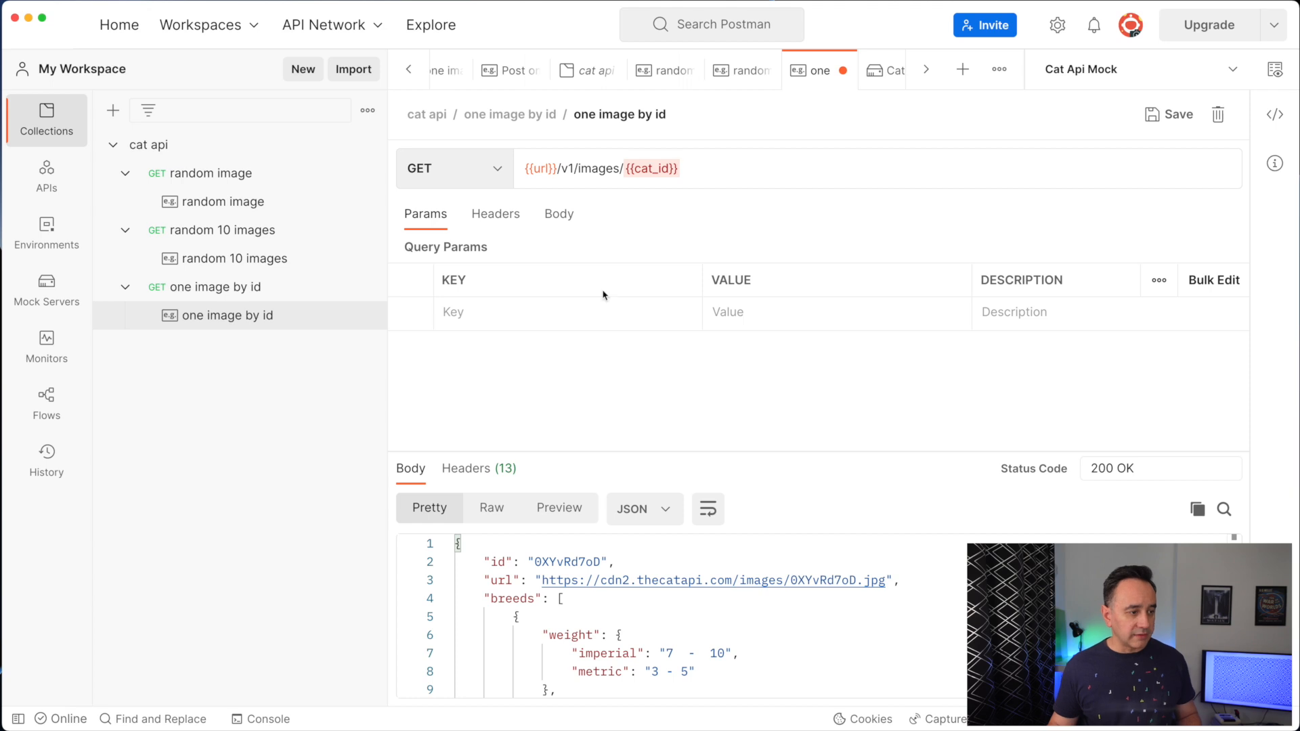
# Step: Replace the top-level id value in the example's response body with {{cat_id}} and save the example
pyautogui.moveTo(534, 562); pyautogui.dragTo(600, 562)
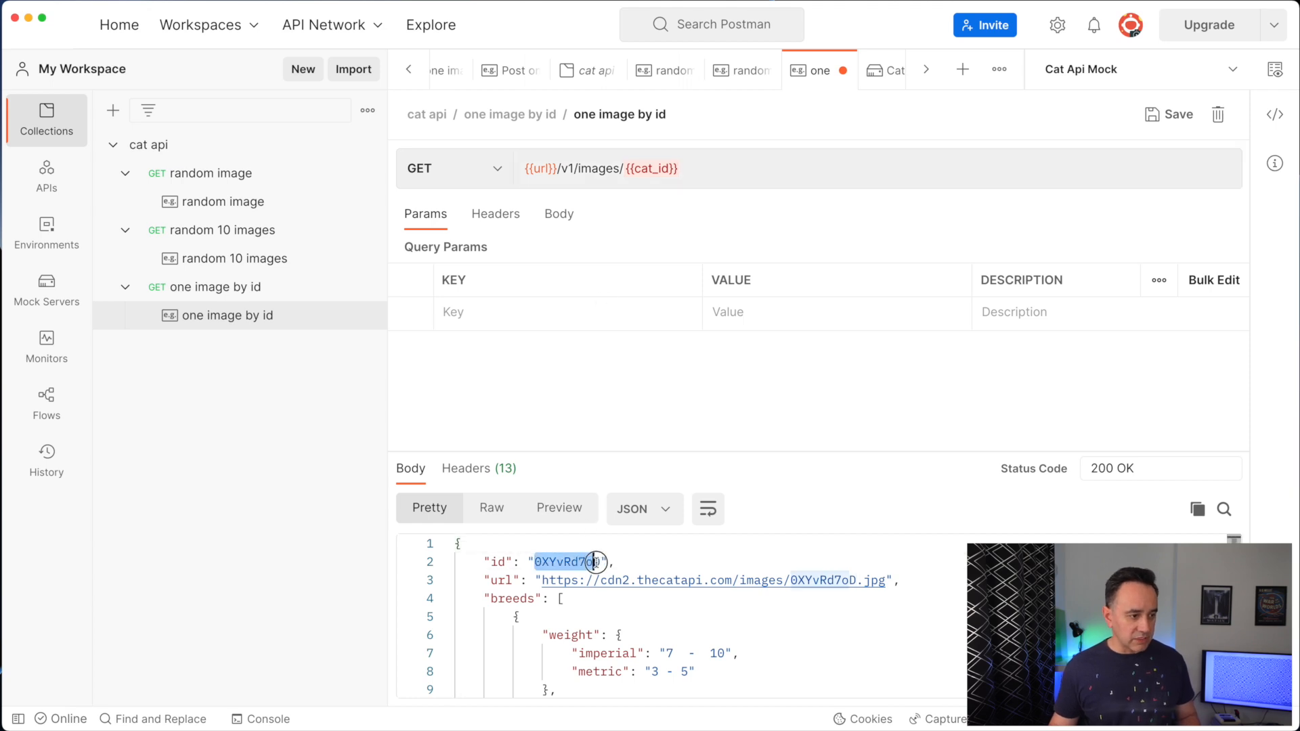
pyautogui.write('{{cat_id')
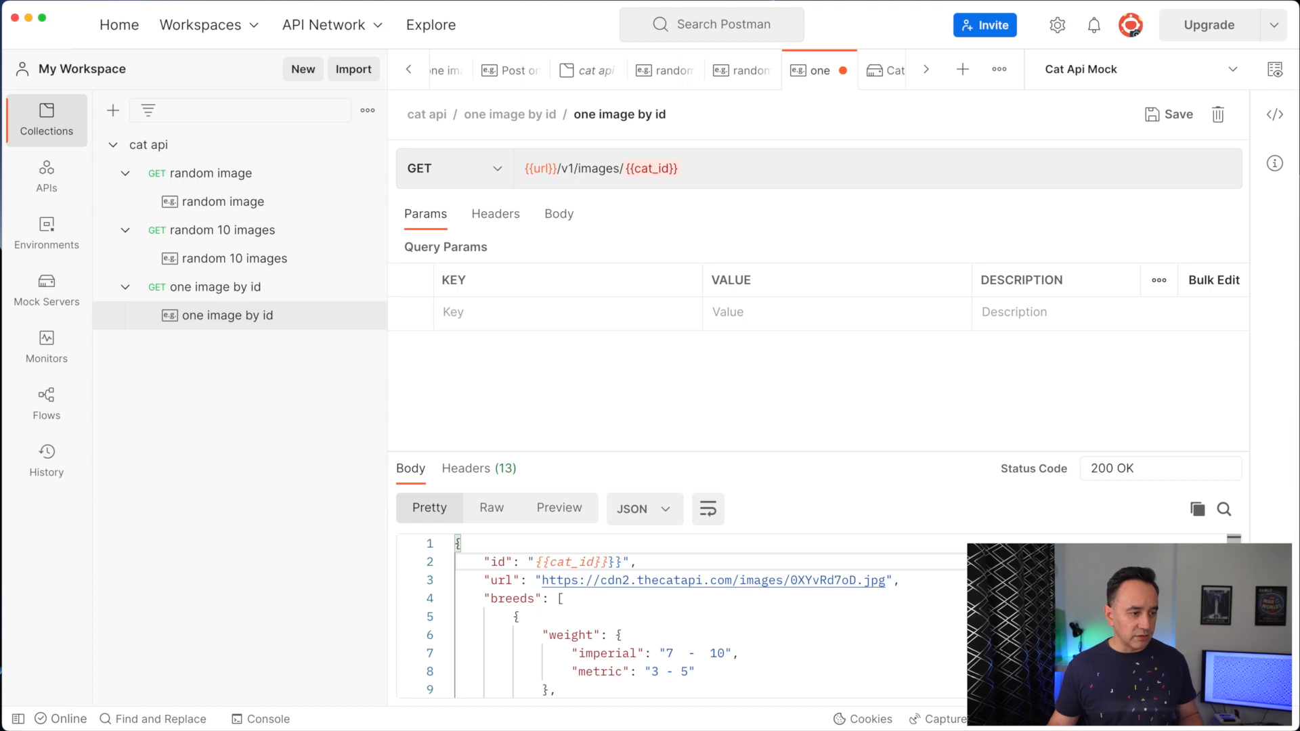
pyautogui.press('super+s')
# Step: Send the one image by id request with image id 123123123 and check the id in the response
pyautogui.click(251, 287)
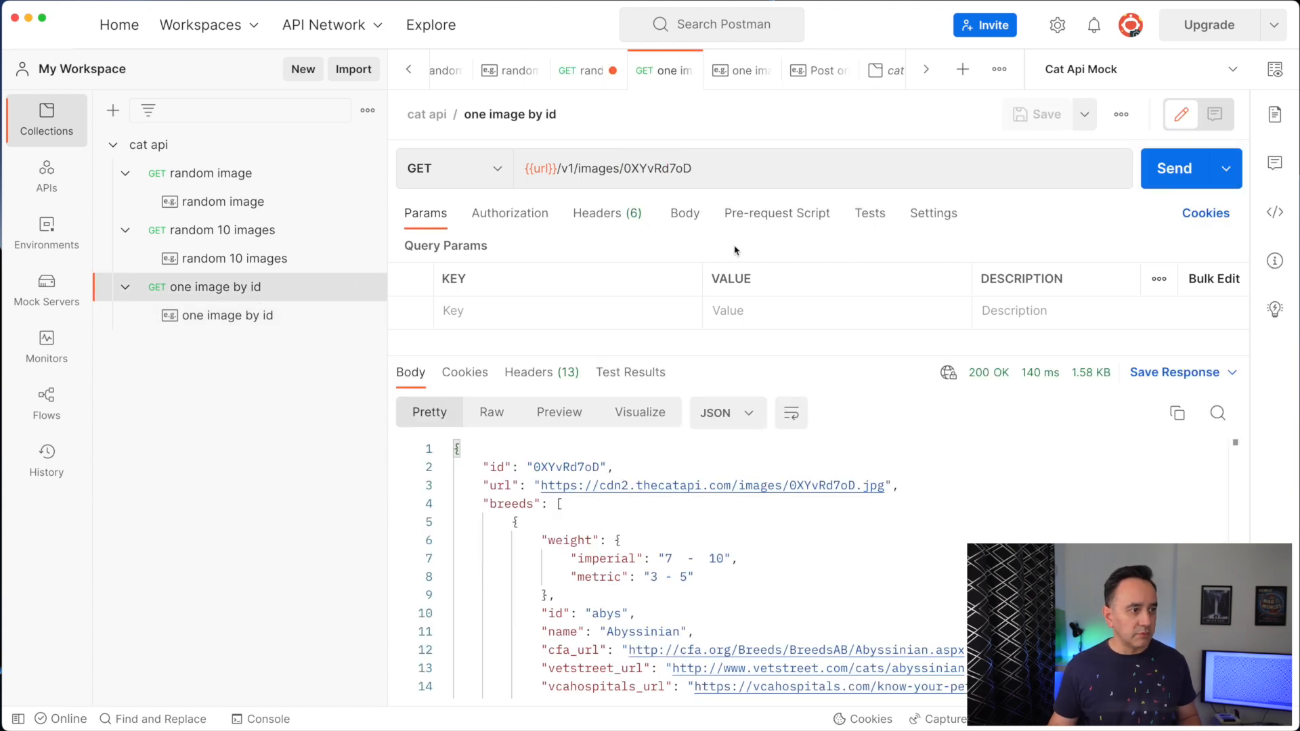
pyautogui.doubleClick(631, 173)
pyautogui.write('123123123')
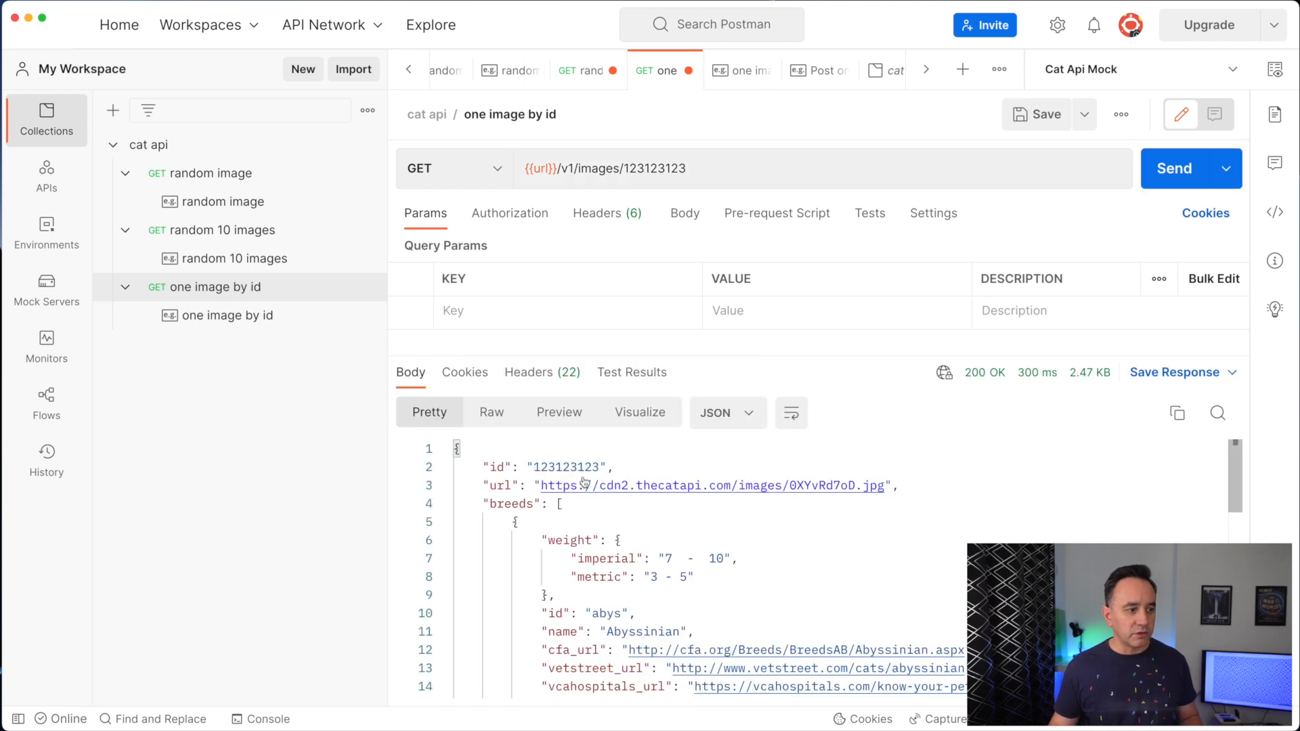
pyautogui.moveTo(534, 467); pyautogui.dragTo(600, 466)
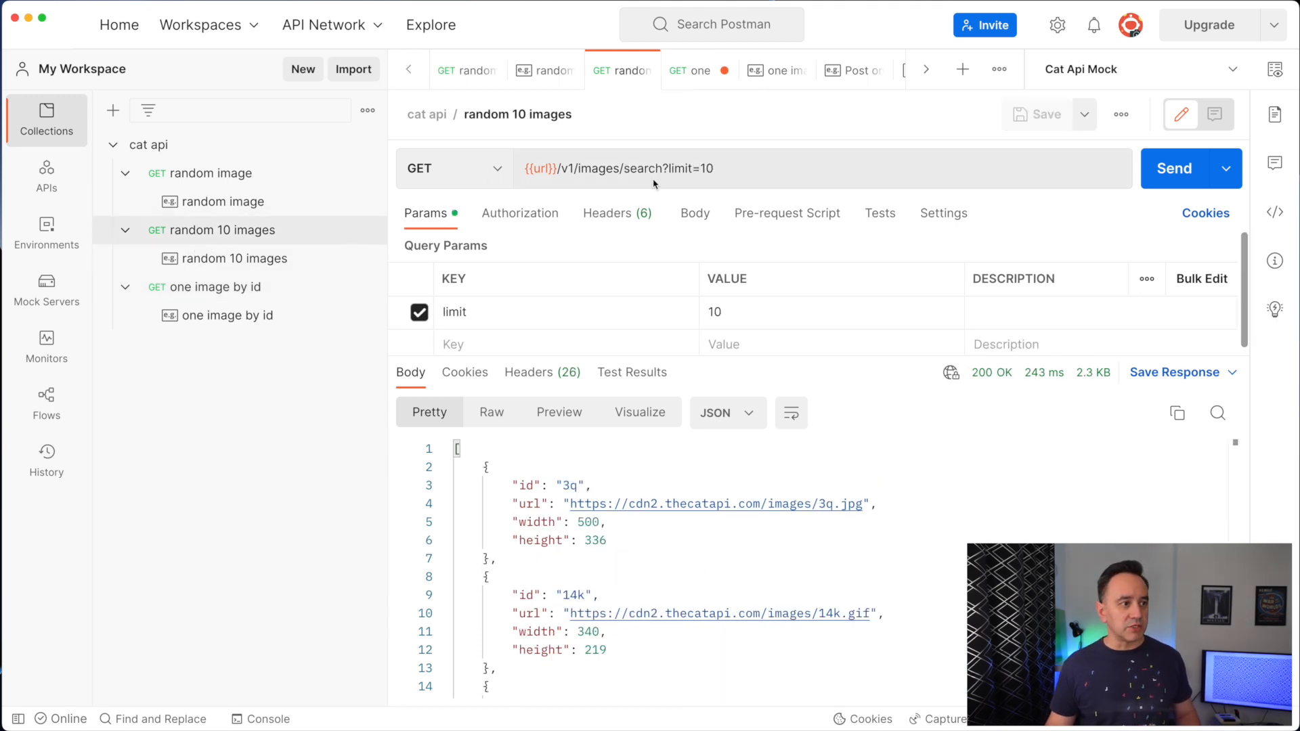
# Step: Send the random 10 images request with limit 10, and again with the limit set to 11
pyautogui.click(696, 172)
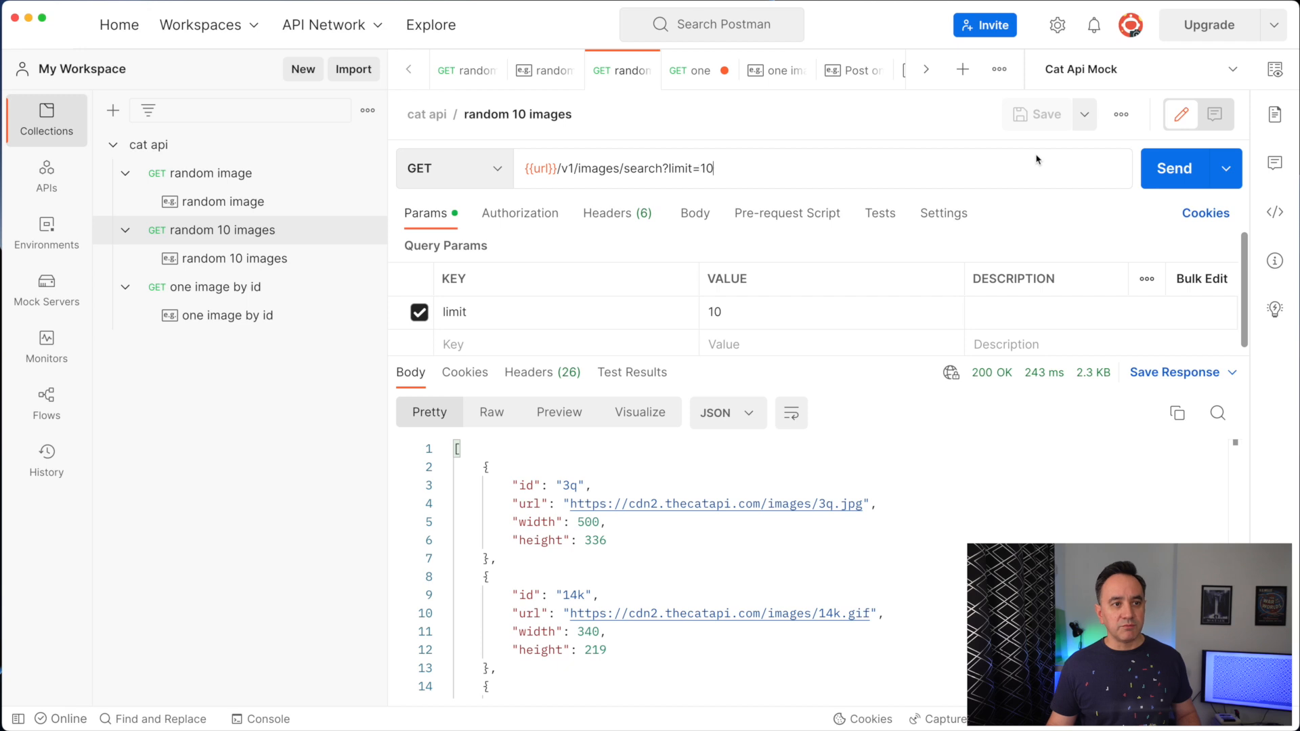
pyautogui.click(1167, 164)
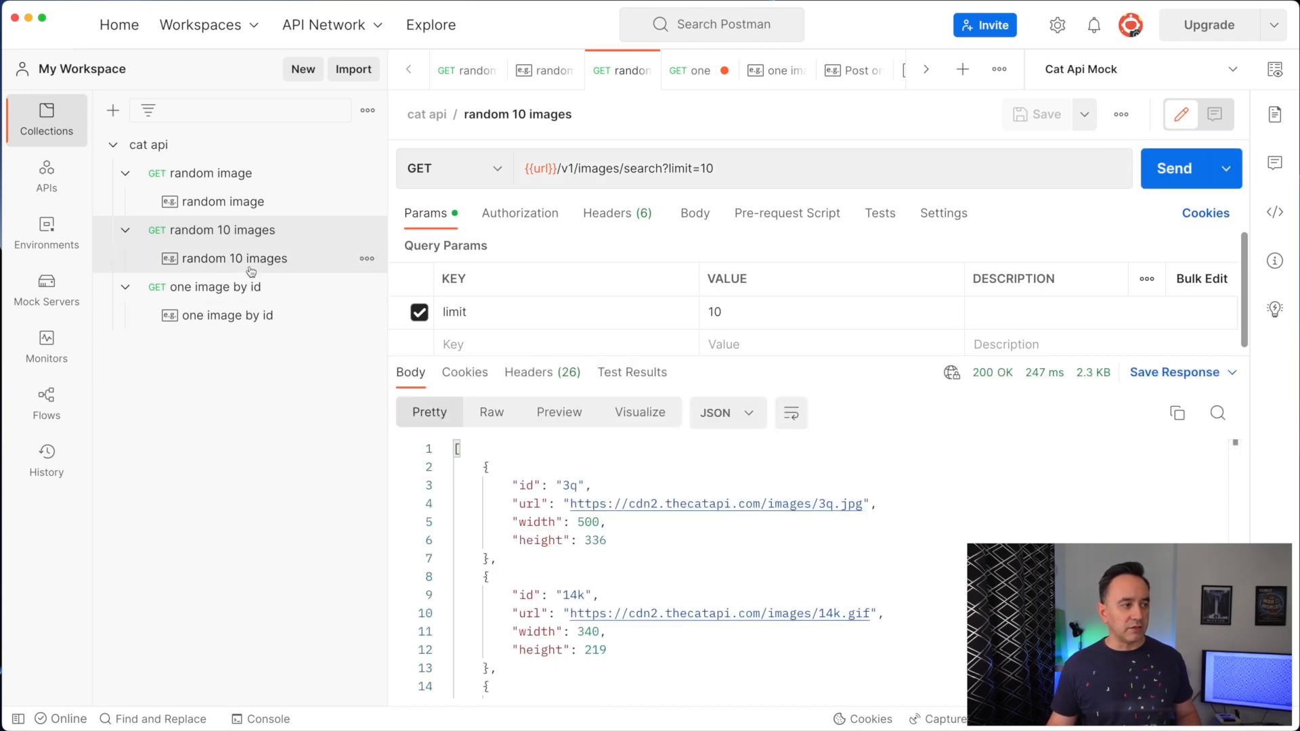
pyautogui.click(738, 165)
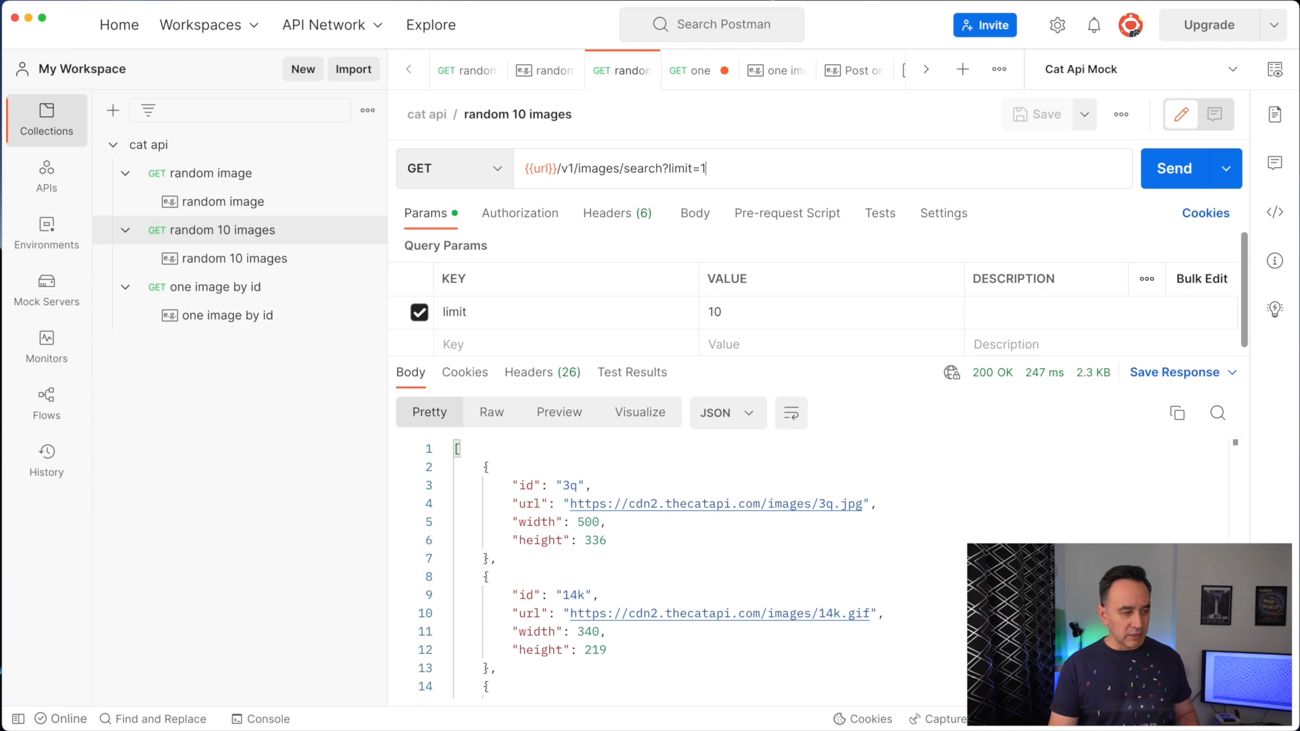
pyautogui.write('1')
pyautogui.click(1175, 170)
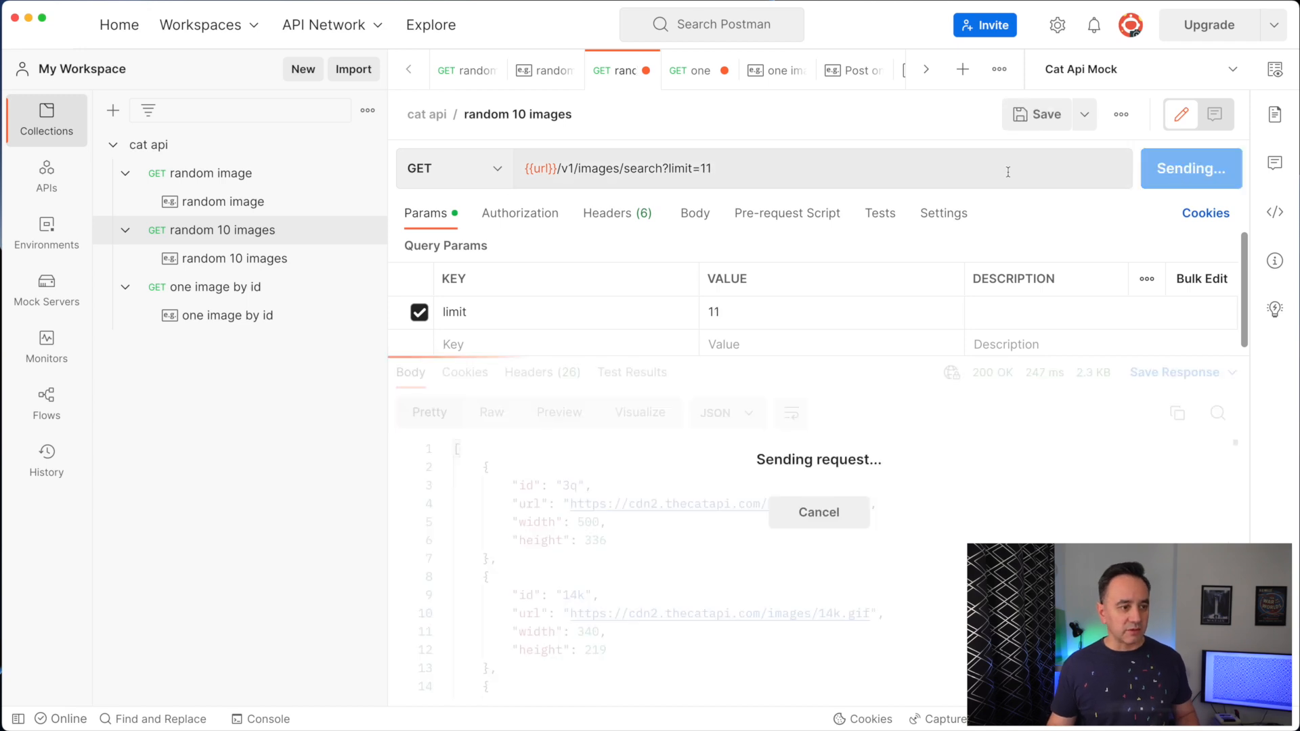
# Step: Clear the limit value in the random 10 images request's URL and send the request
pyautogui.click(757, 172)
pyautogui.press('BackSpace')
pyautogui.press('BackSpace')
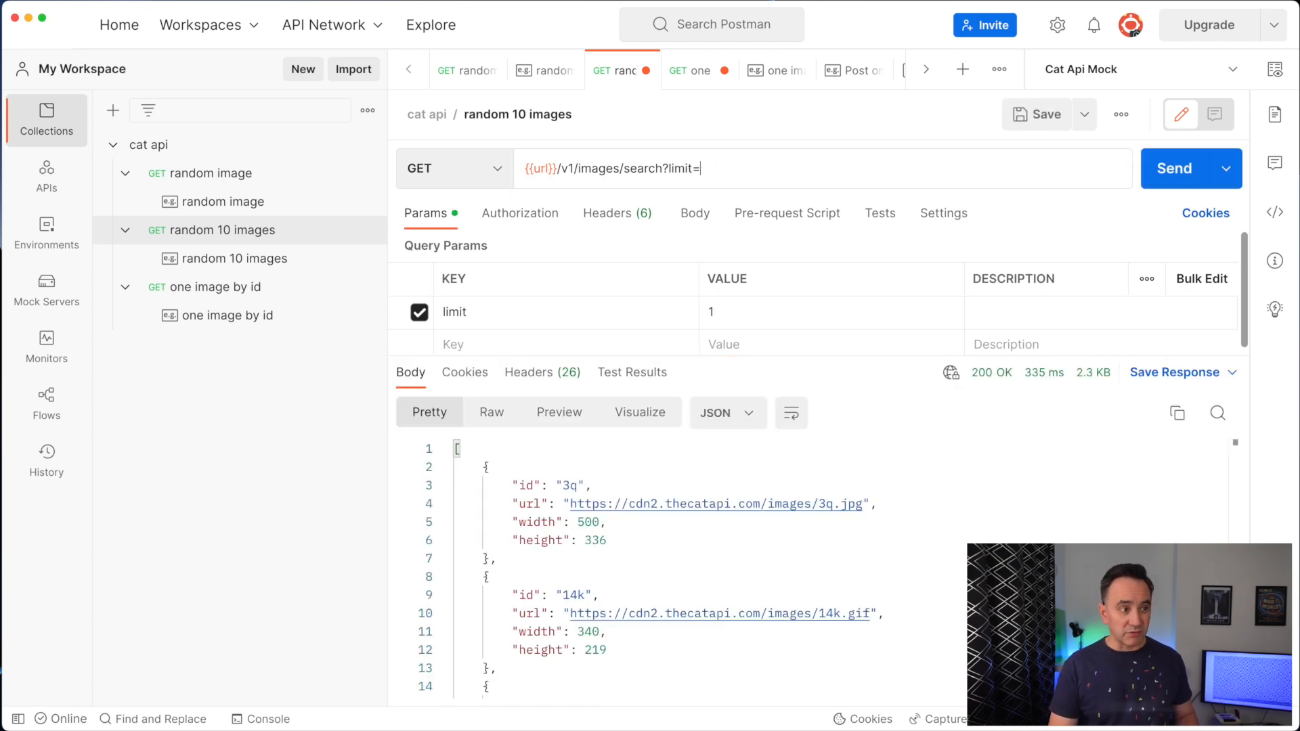
pyautogui.click(1165, 169)
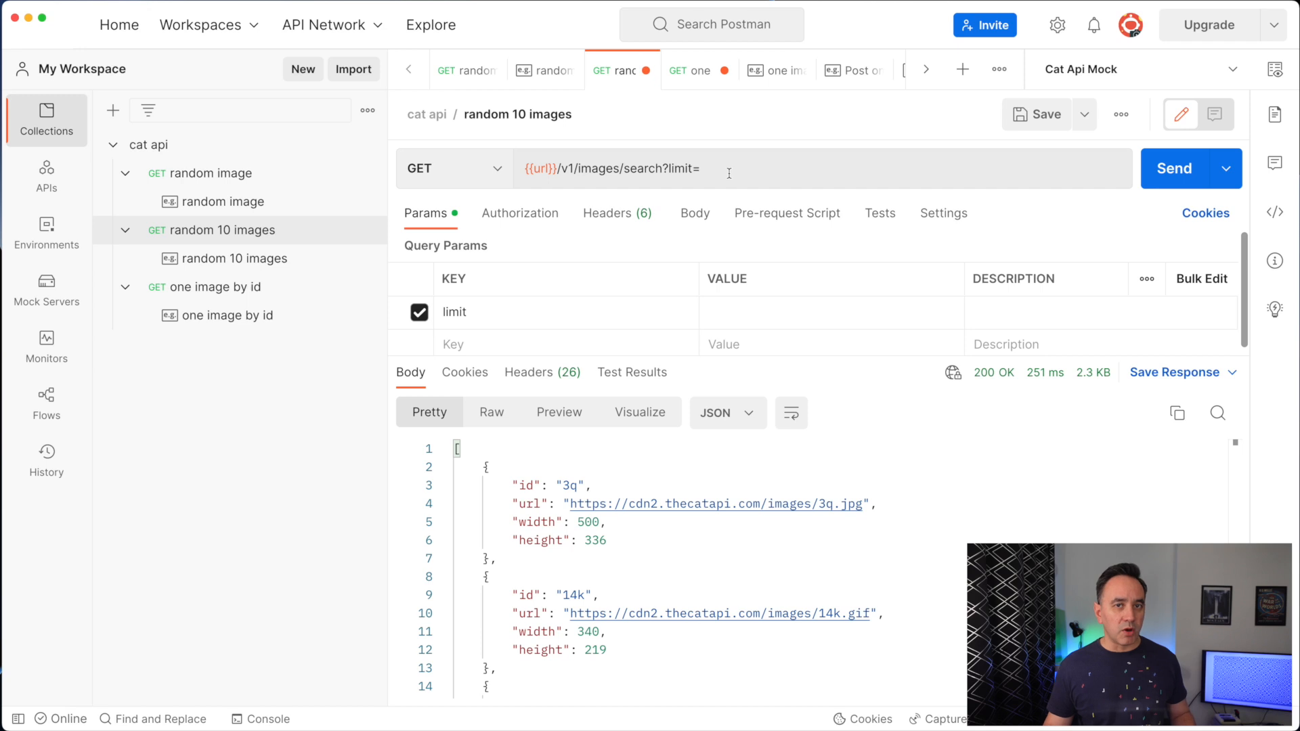
# Step: Switch to the browser, skim the Understanding example matching article, and return to Postman
pyautogui.press('super+Tab')
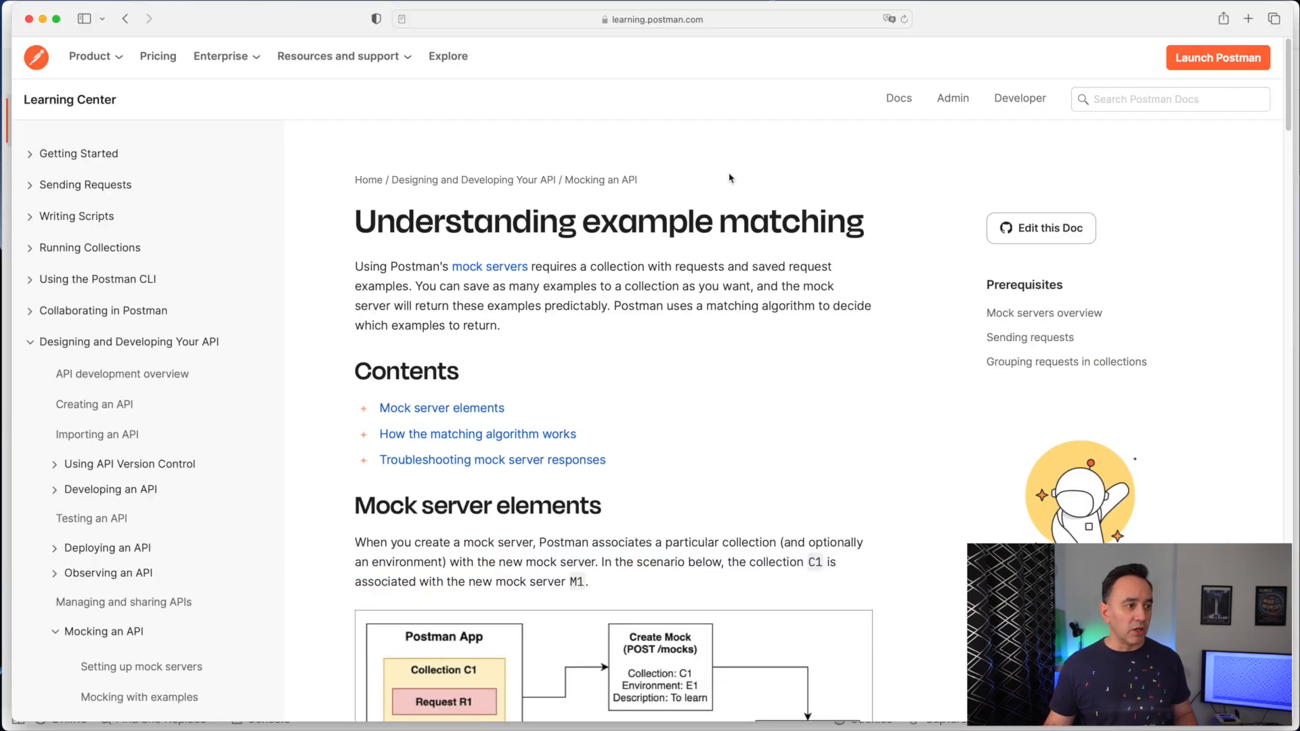
pyautogui.scroll(-15, 704, 359)
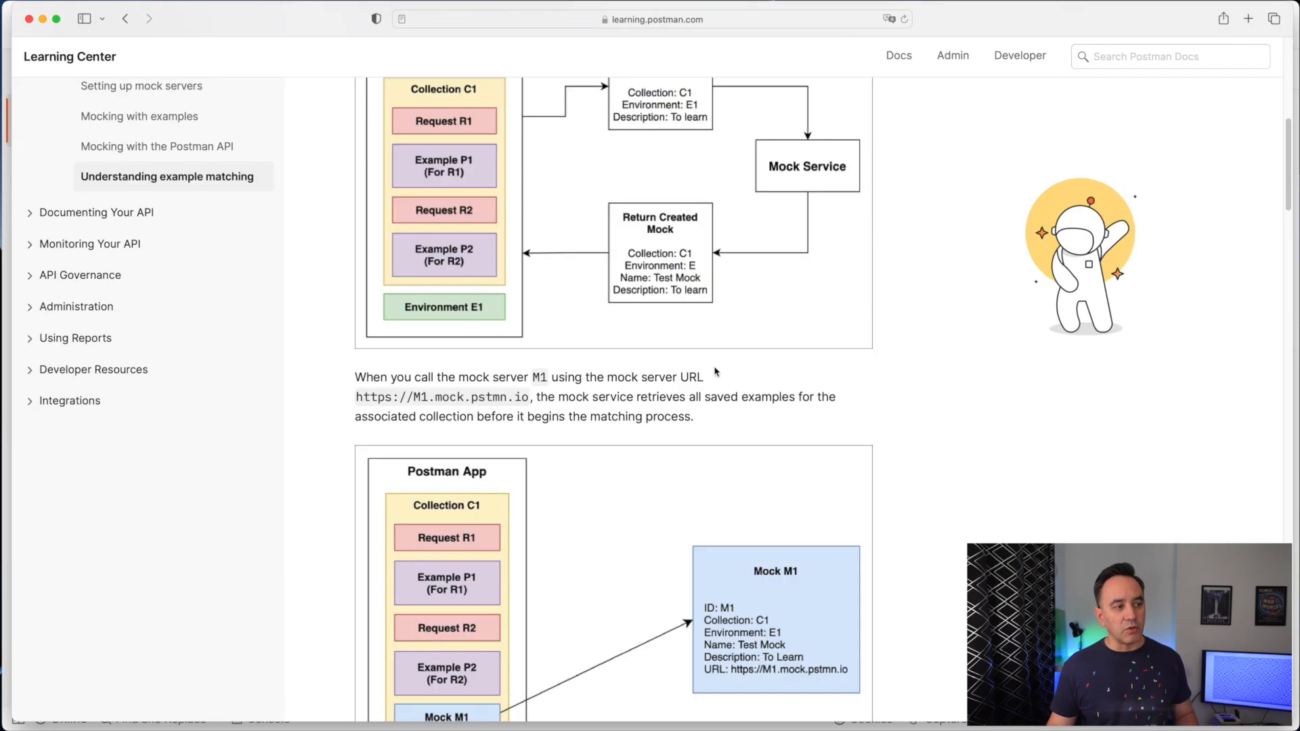
pyautogui.scroll(-3, 716, 371)
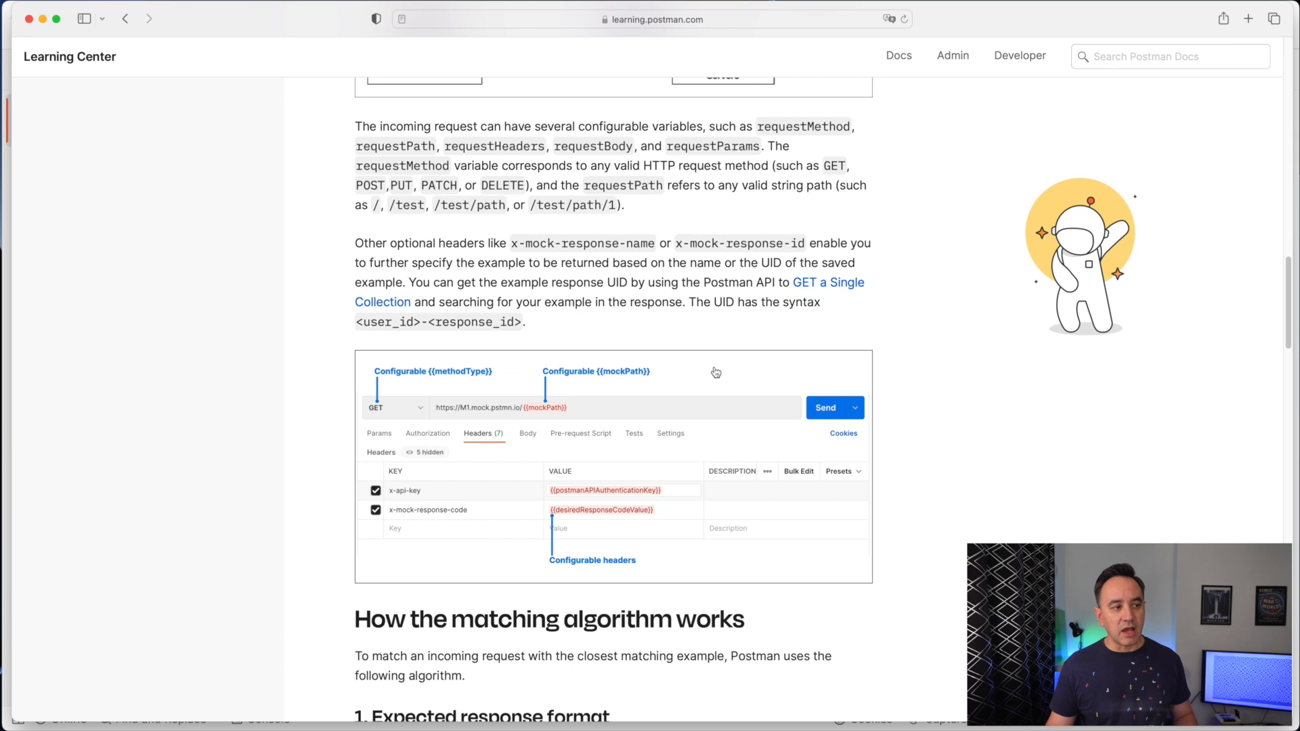
pyautogui.scroll(20, 716, 372)
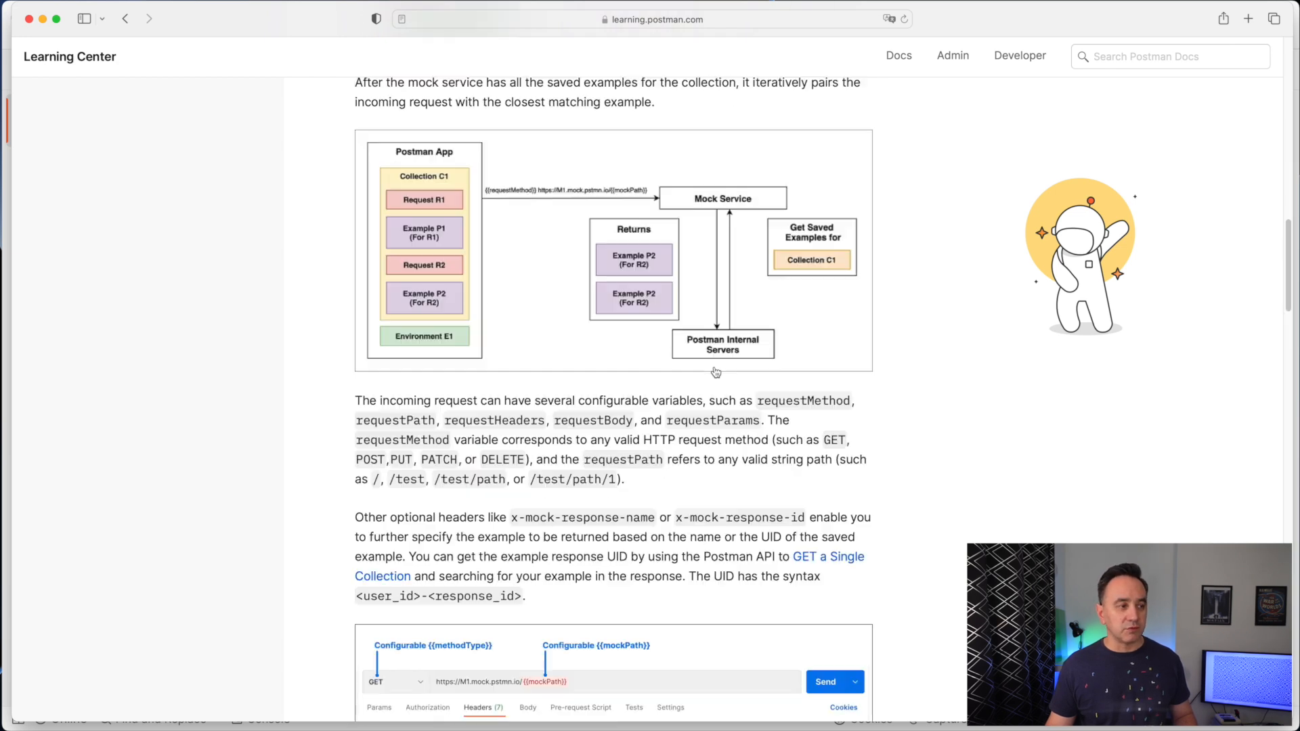
pyautogui.press('super+Tab')
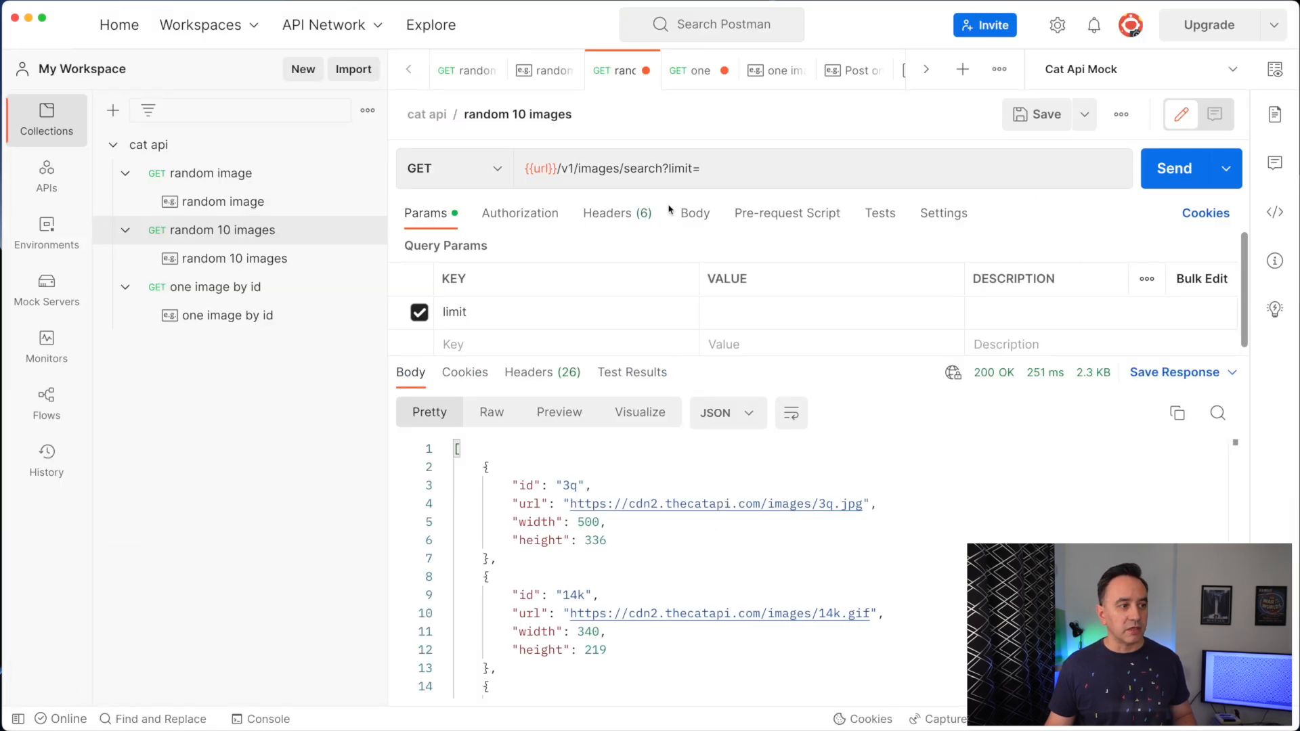
# Step: Add a new request named "Carete Cat" to the cat api collection and set its method to POST
pyautogui.hotkey('ctrl', 'Tab')
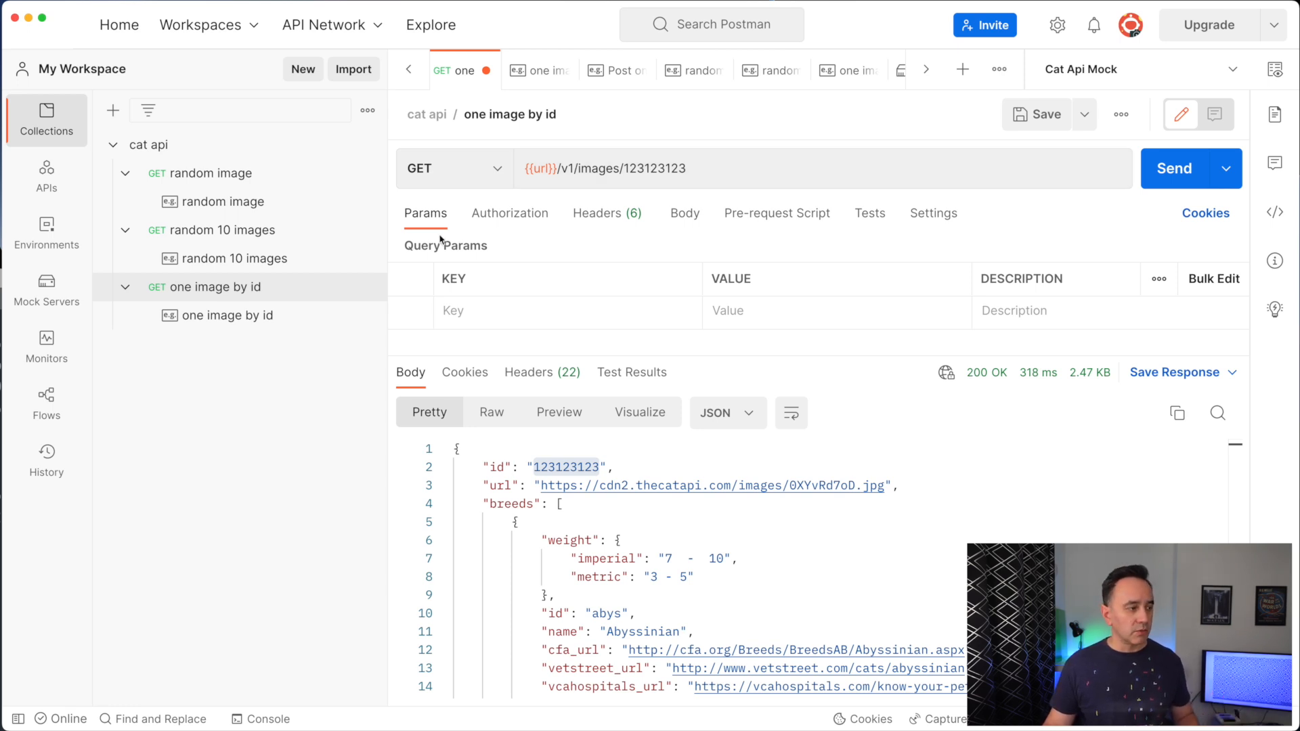
pyautogui.click(367, 146)
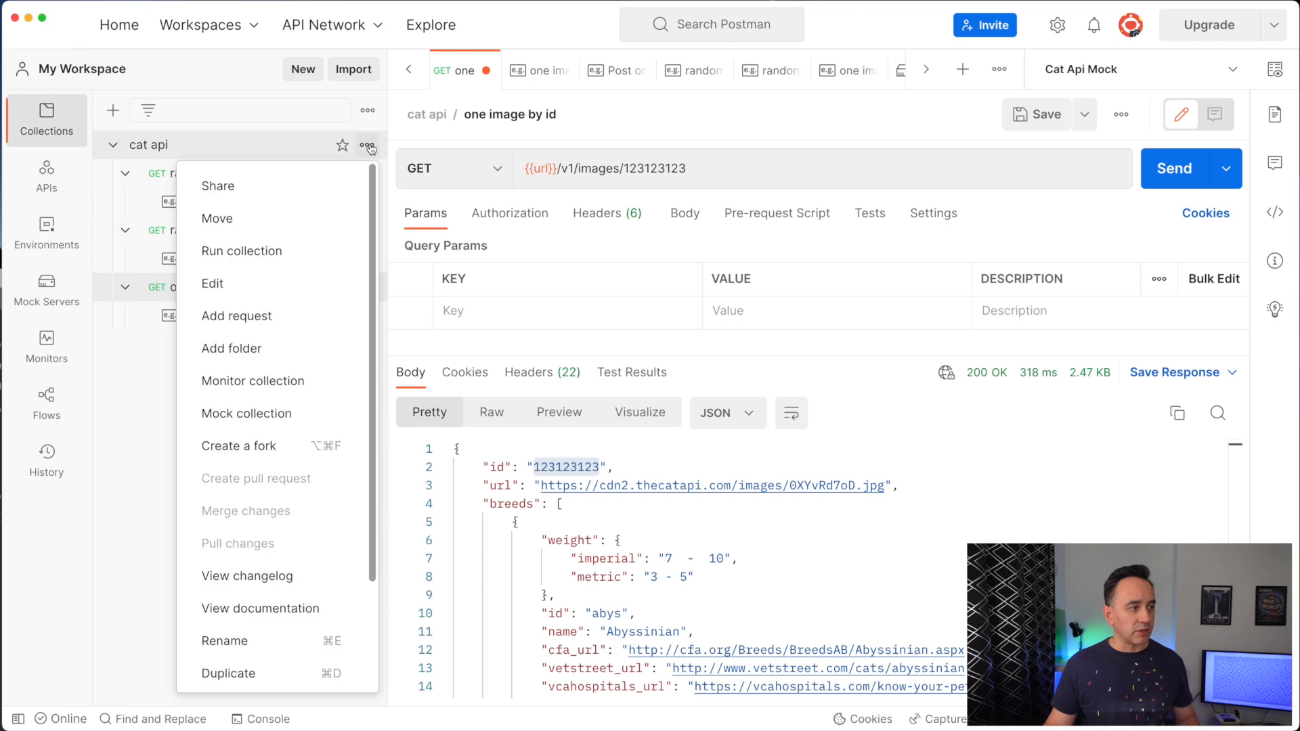
pyautogui.click(268, 316)
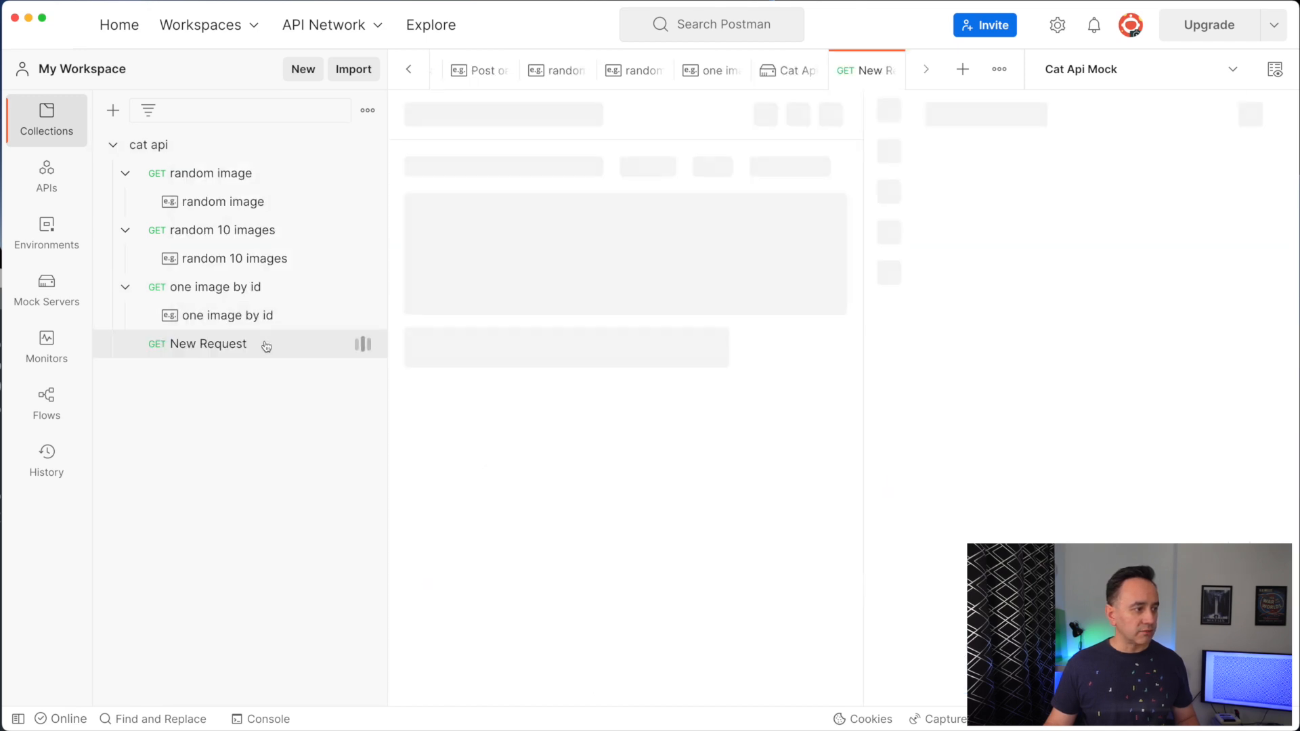
pyautogui.moveTo(495, 116)
pyautogui.mouseDown()
pyautogui.moveTo(496, 105)
pyautogui.moveTo(415, 112)
pyautogui.moveTo(510, 117)
pyautogui.mouseUp()
pyautogui.write('Carete Car')
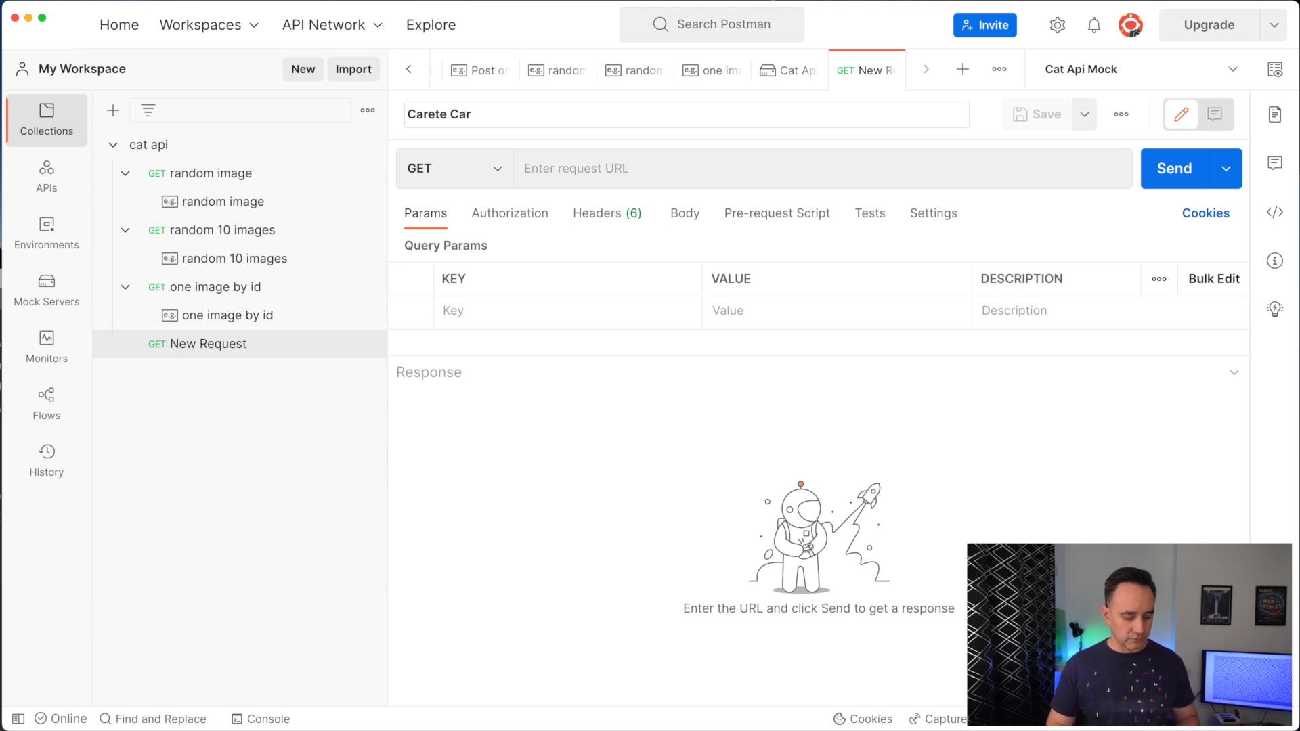
pyautogui.click(500, 170)
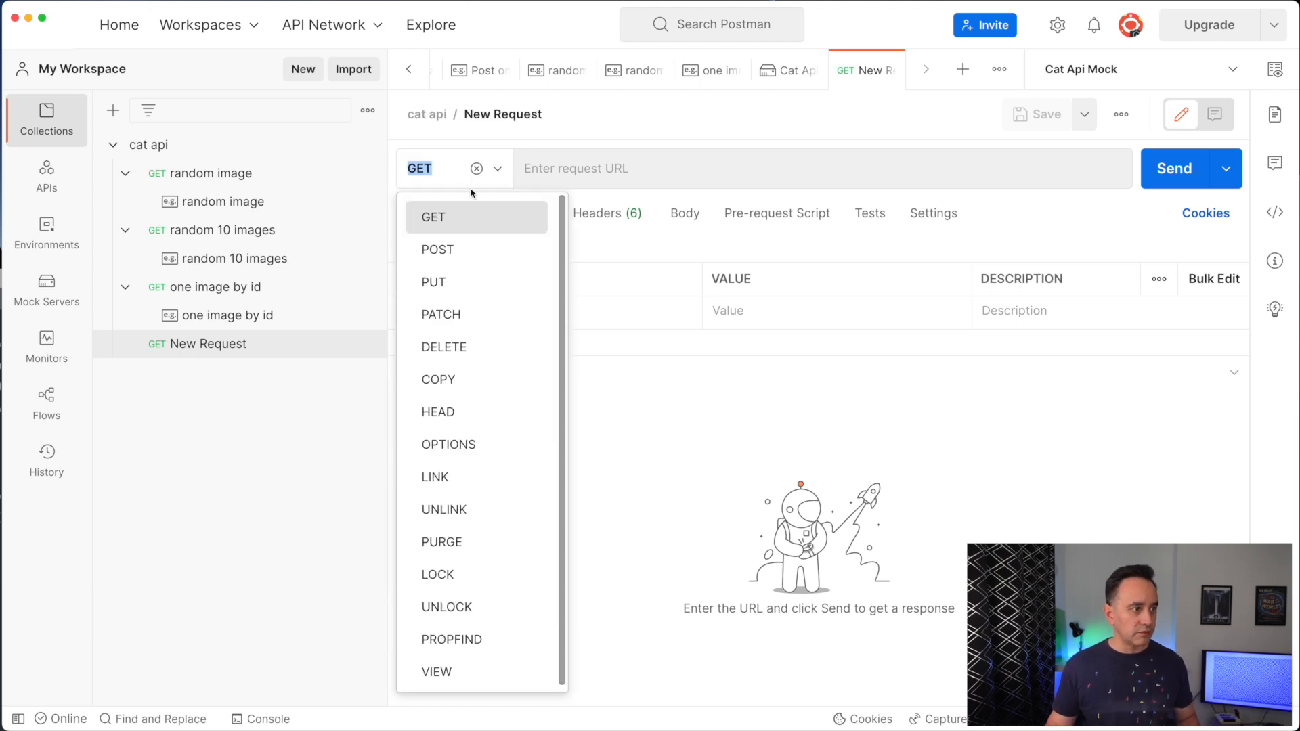
pyautogui.click(439, 246)
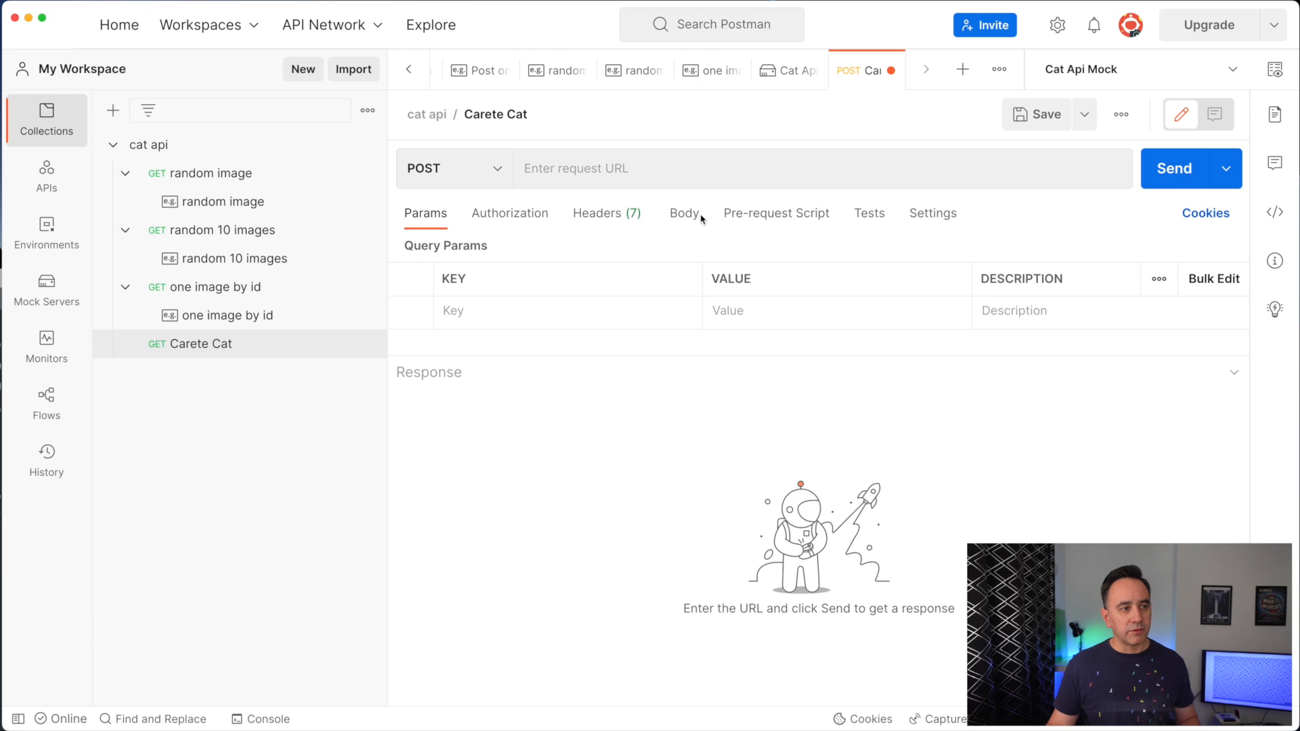
# Step: Set the Carete Cat request's URL to {{url}}/v1/images/ and save the request
pyautogui.click(684, 221)
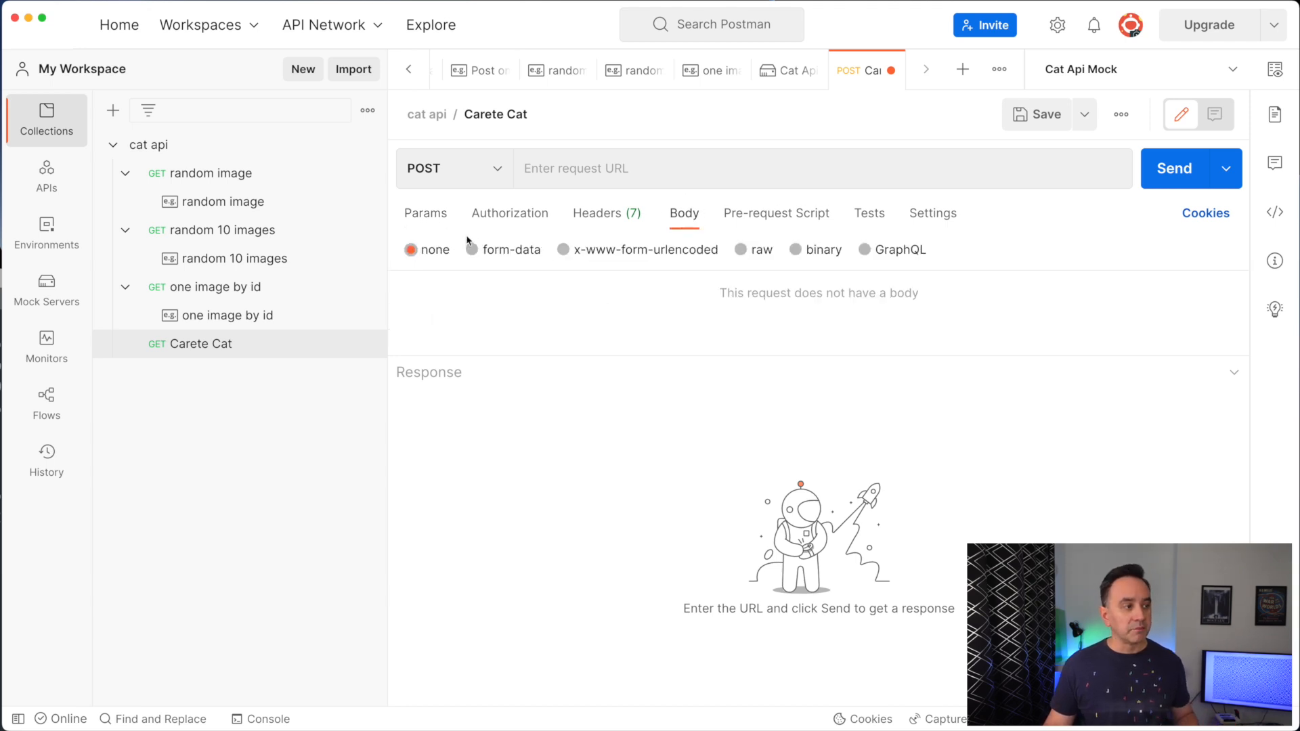
pyautogui.click(428, 221)
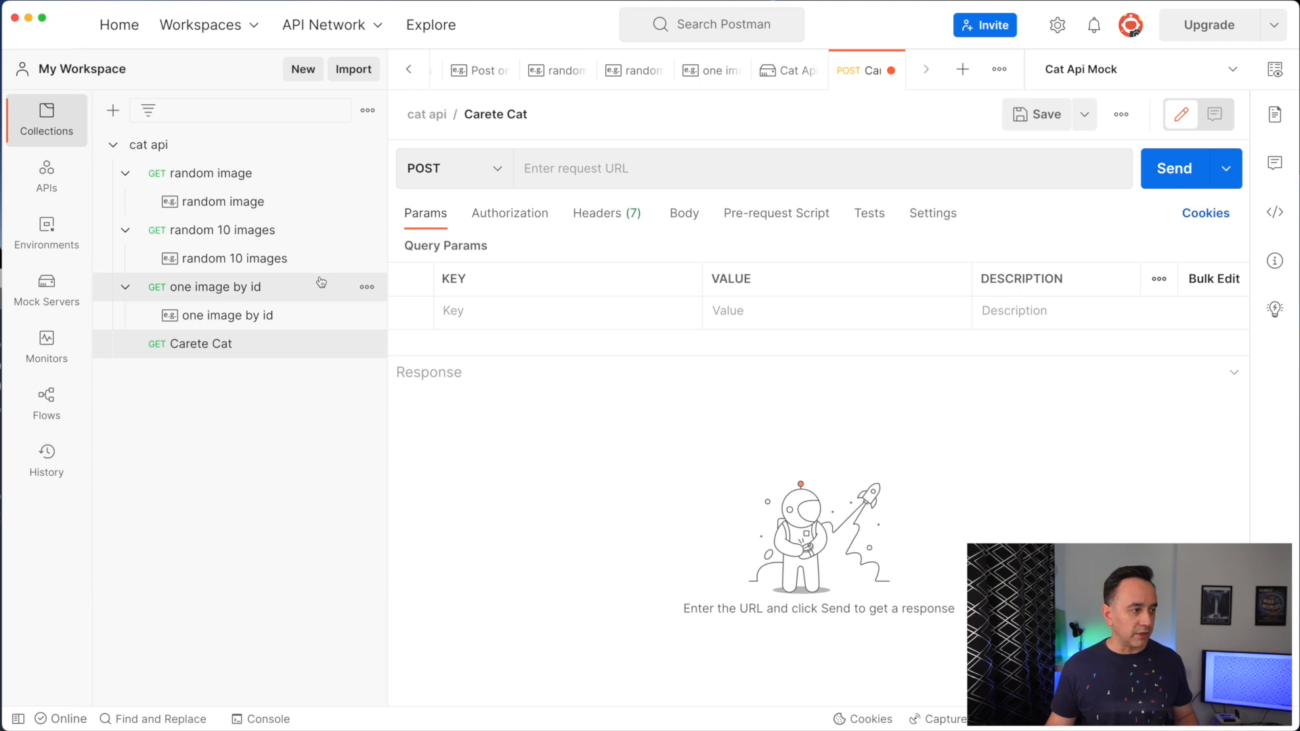
pyautogui.click(245, 295)
pyautogui.click(245, 342)
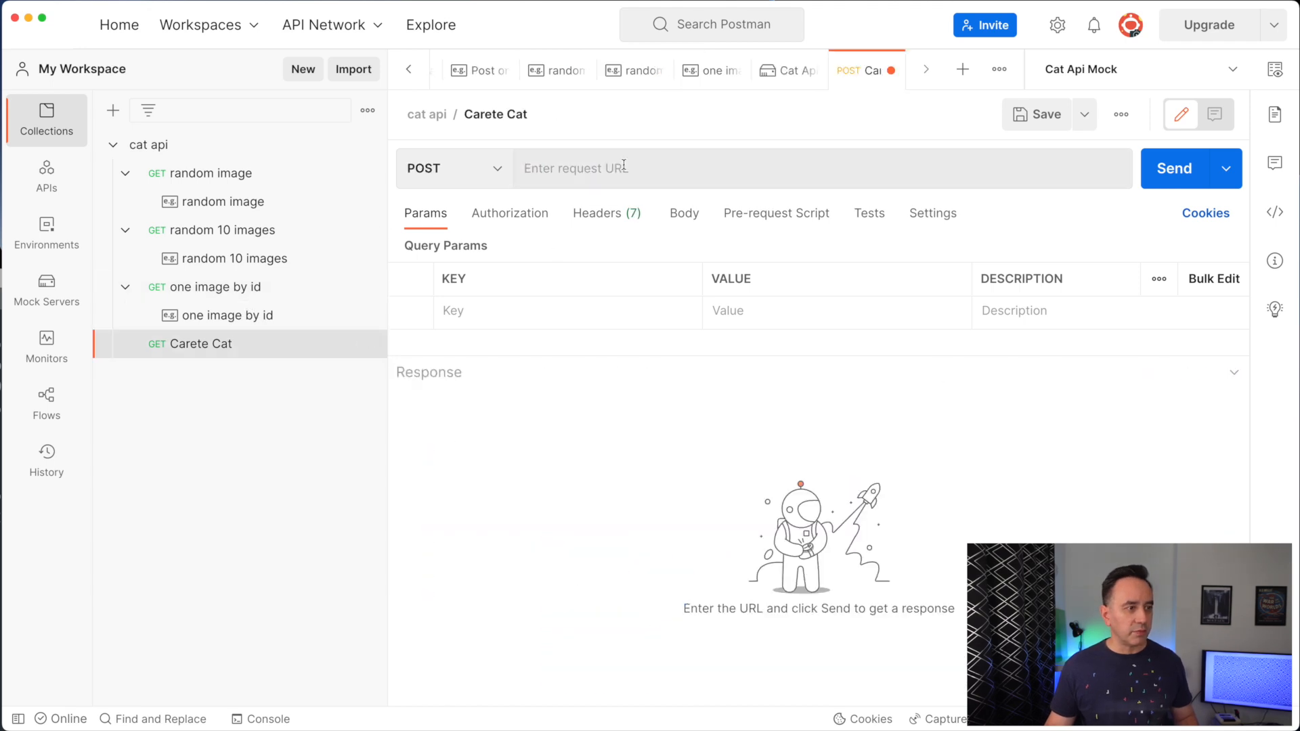
pyautogui.click(704, 168)
pyautogui.write('{{url}}/v1/images/123123123')
pyautogui.moveTo(687, 168); pyautogui.dragTo(629, 172)
pyautogui.press('BackSpace')
pyautogui.press('super+s')
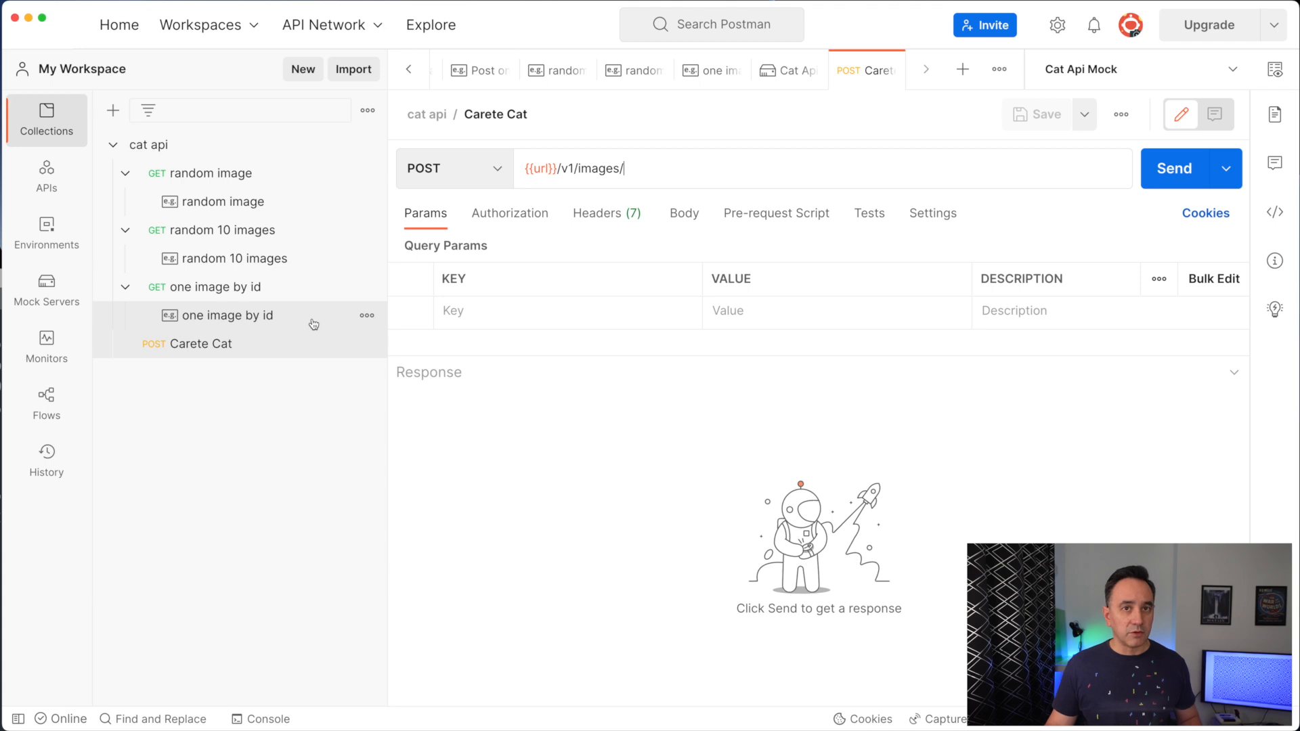
# Step: Duplicate the one image by id example and move the copy under the Carete Cat request
pyautogui.click(366, 315)
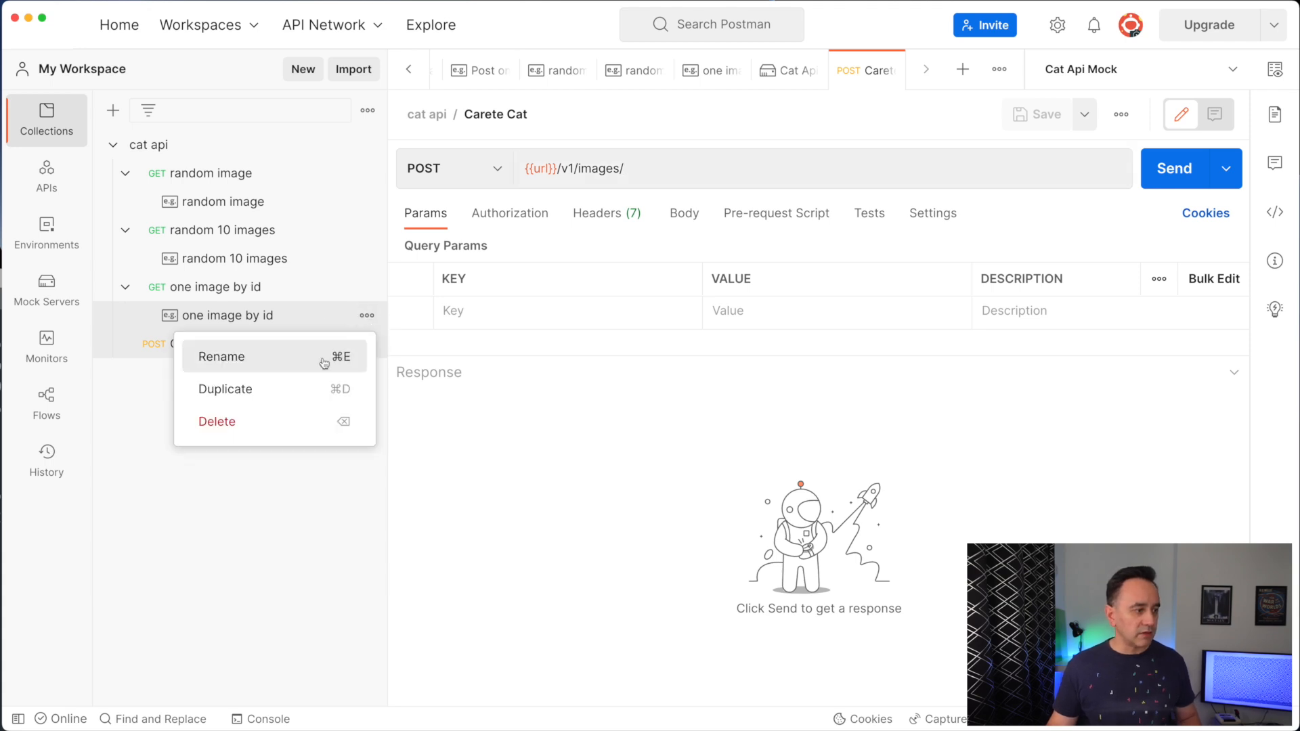
pyautogui.click(296, 386)
pyautogui.moveTo(255, 343); pyautogui.dragTo(250, 383)
# Step: Rename the copied example "Create Cat" and change it to POST with the URL {{url}}/v1/images/
pyautogui.click(577, 122)
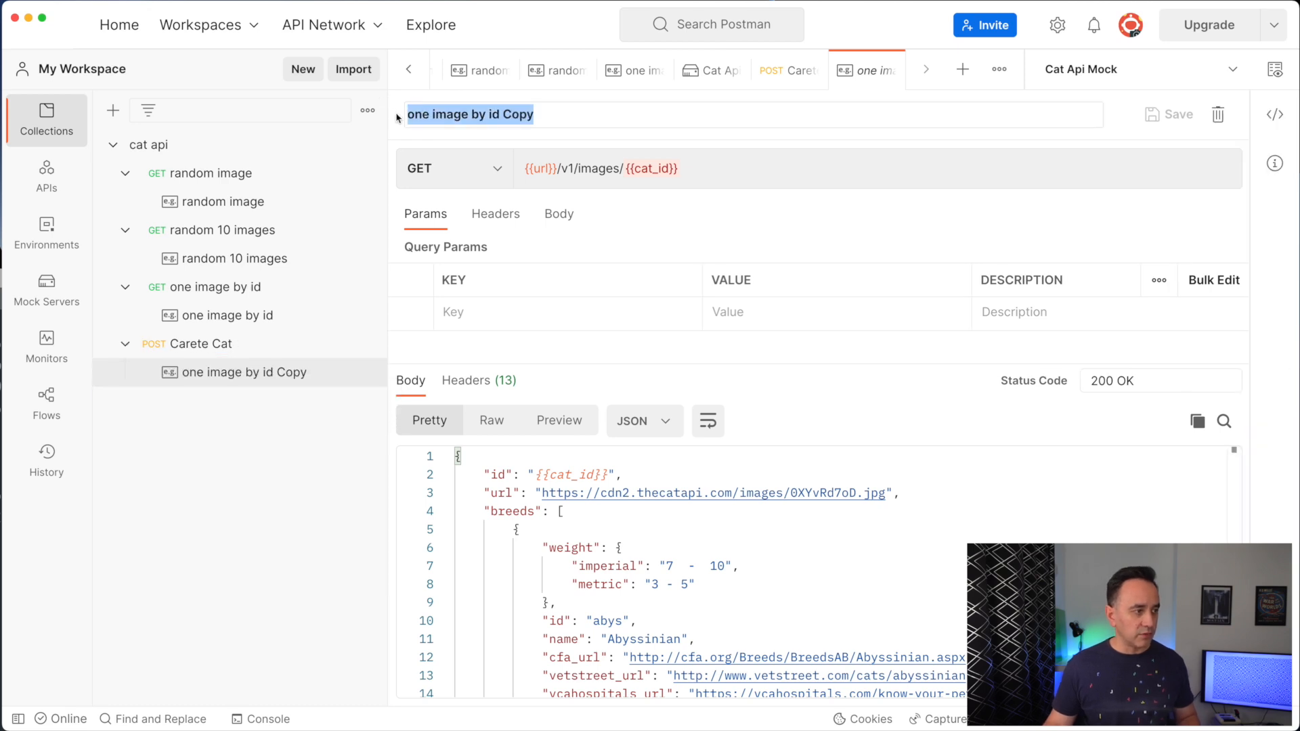
pyautogui.write('Create Cat')
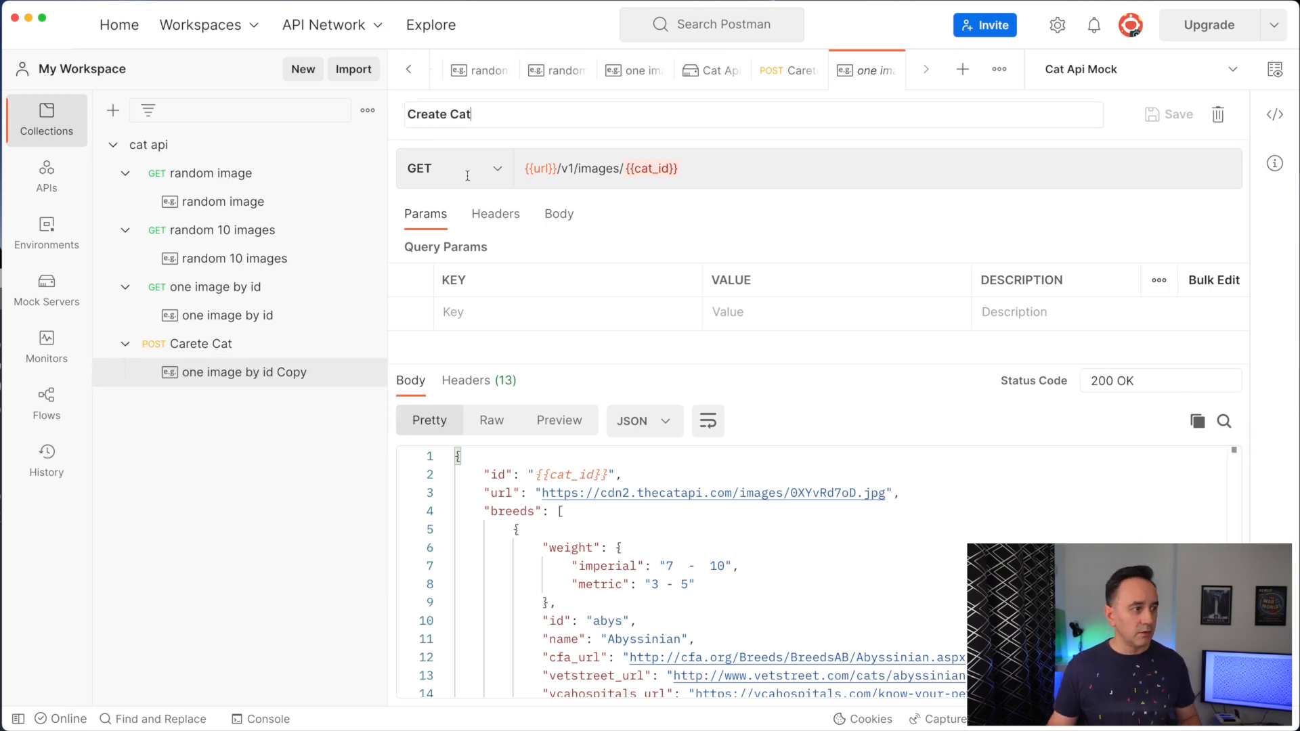
pyautogui.click(498, 169)
pyautogui.click(463, 254)
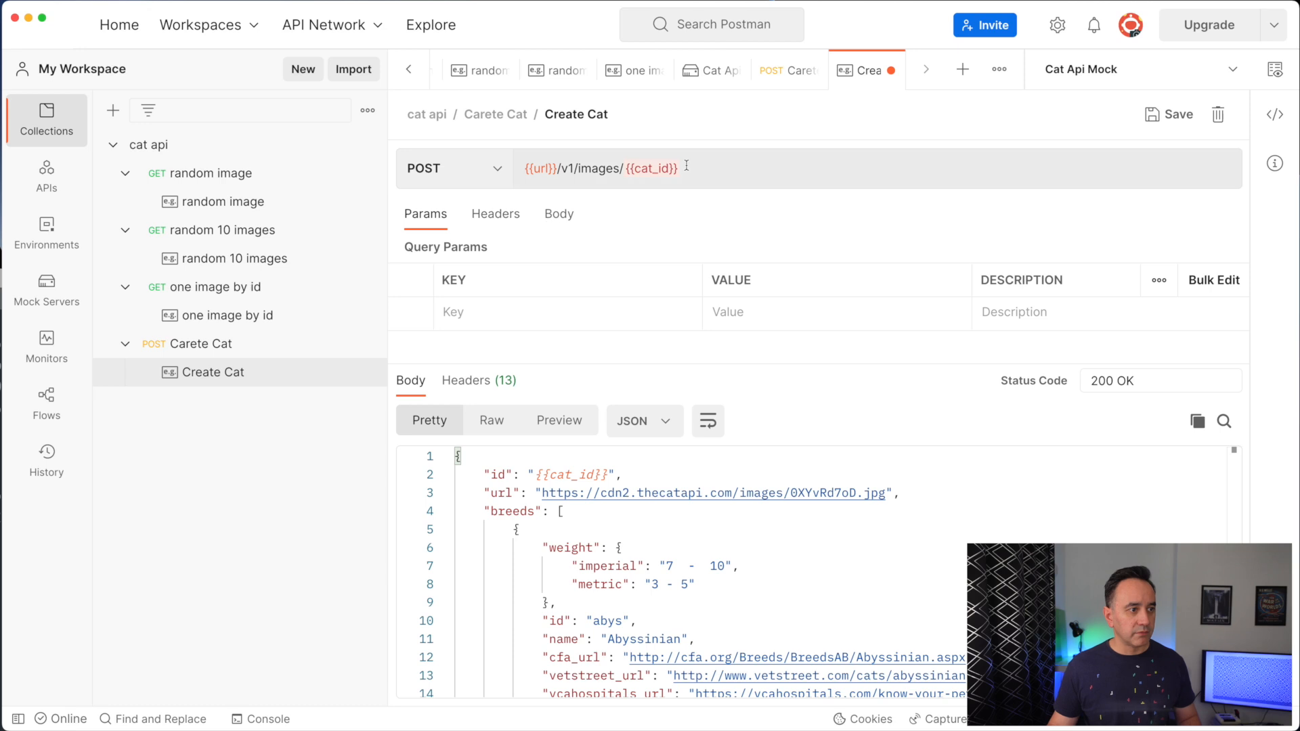
pyautogui.moveTo(625, 168); pyautogui.dragTo(680, 169)
pyautogui.press('BackSpace')
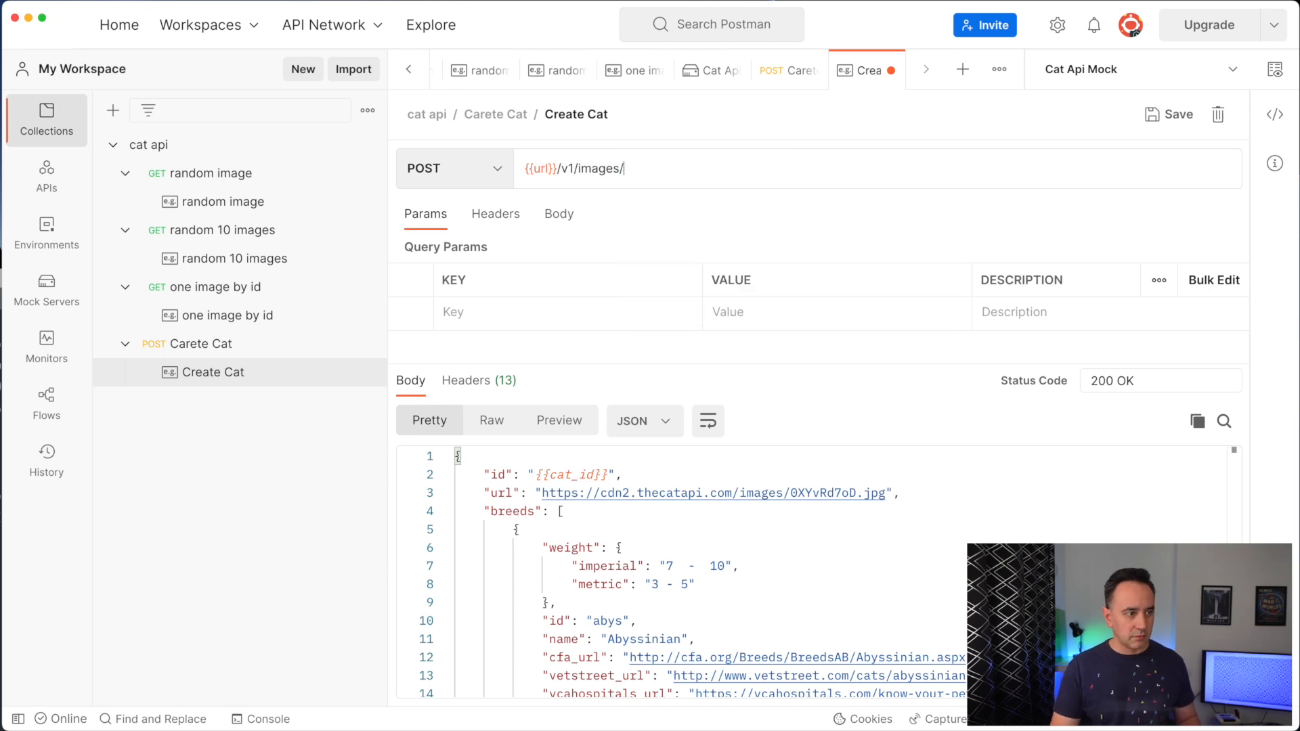
# Step: Replace the example's response body with JSON containing "id" : "12345" and "success" : true, save it, and send the Carete Cat request
pyautogui.click(669, 531)
pyautogui.press('super+a')
pyautogui.write('{    "id" : "12345",    "success" : true }')
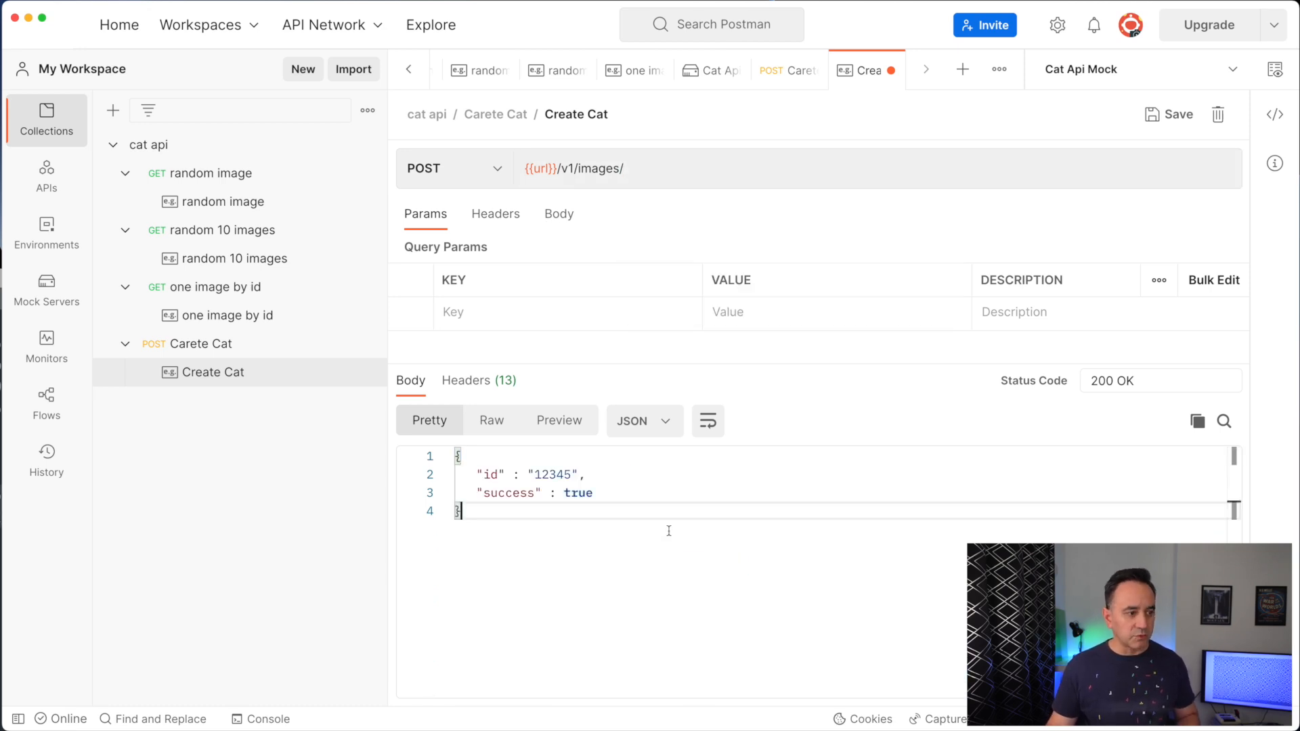
pyautogui.click(523, 512)
pyautogui.press('super+s')
pyautogui.click(201, 344)
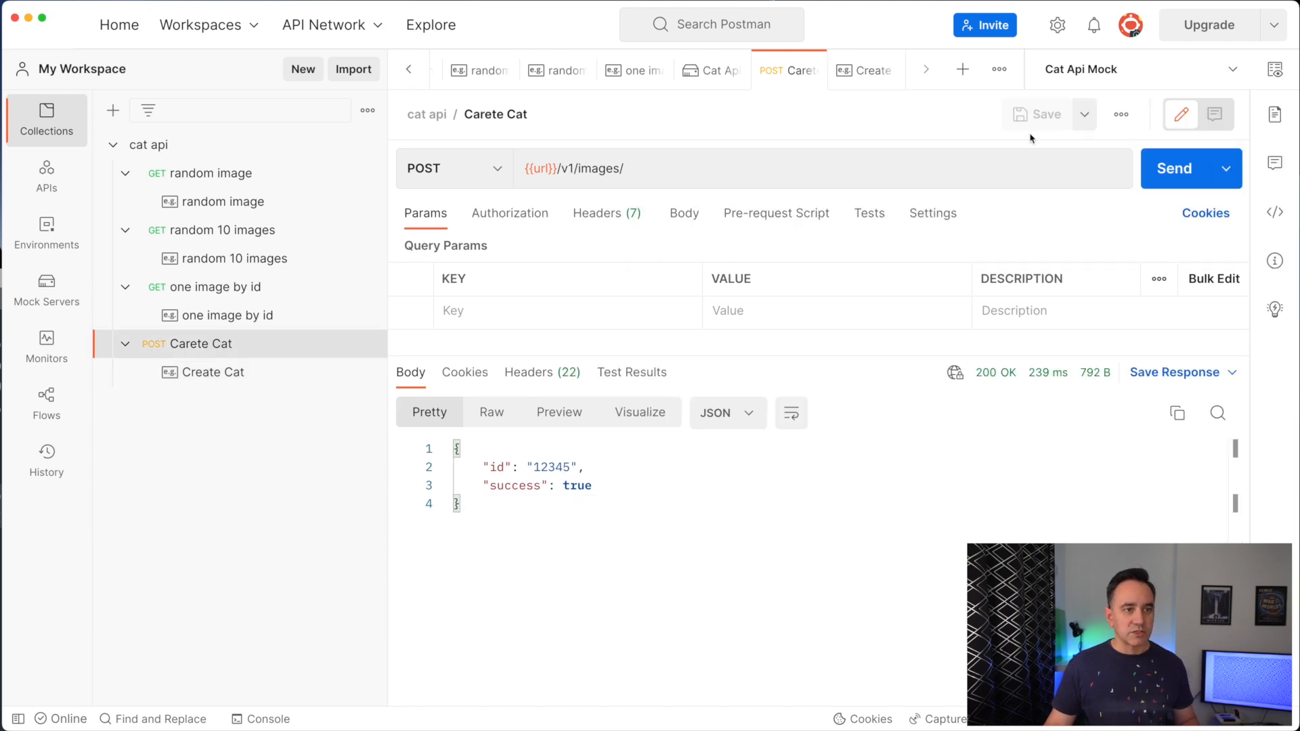
pyautogui.click(1161, 167)
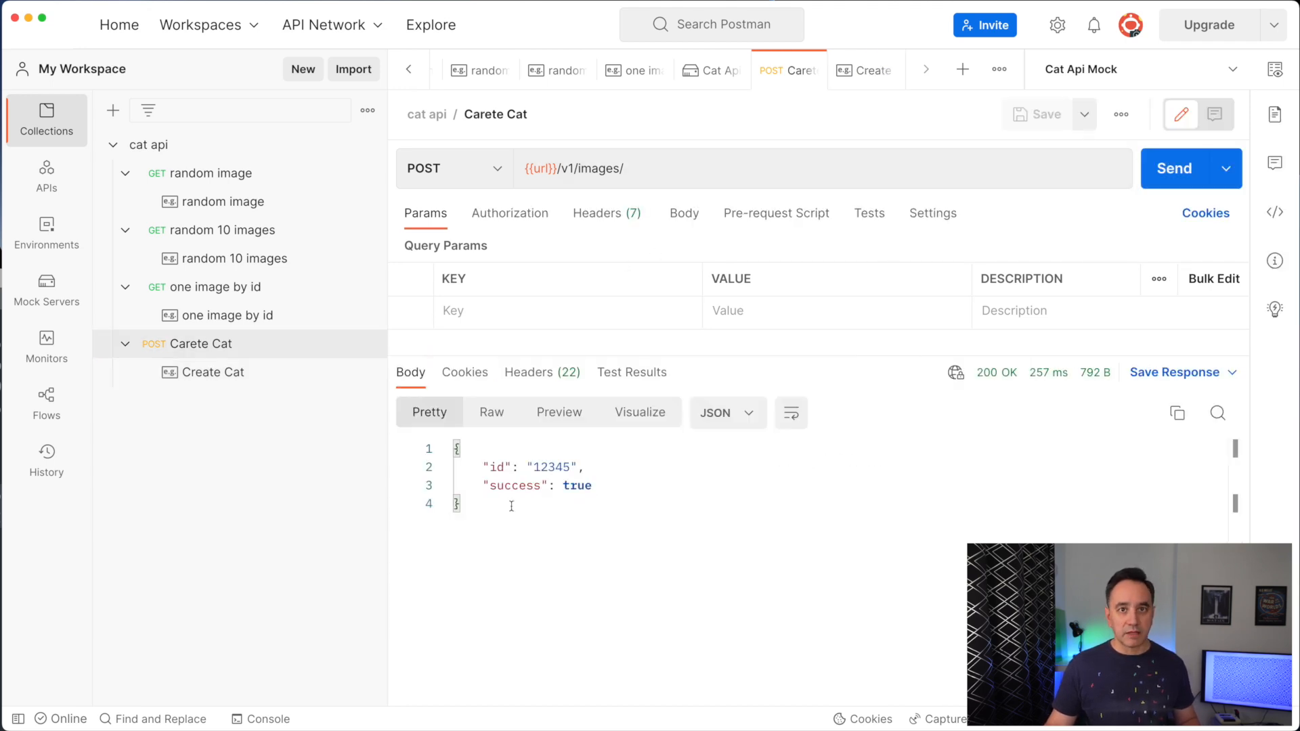
# Step: Change the Create Cat example's status code to 404 Not Found and save the example
pyautogui.click(235, 374)
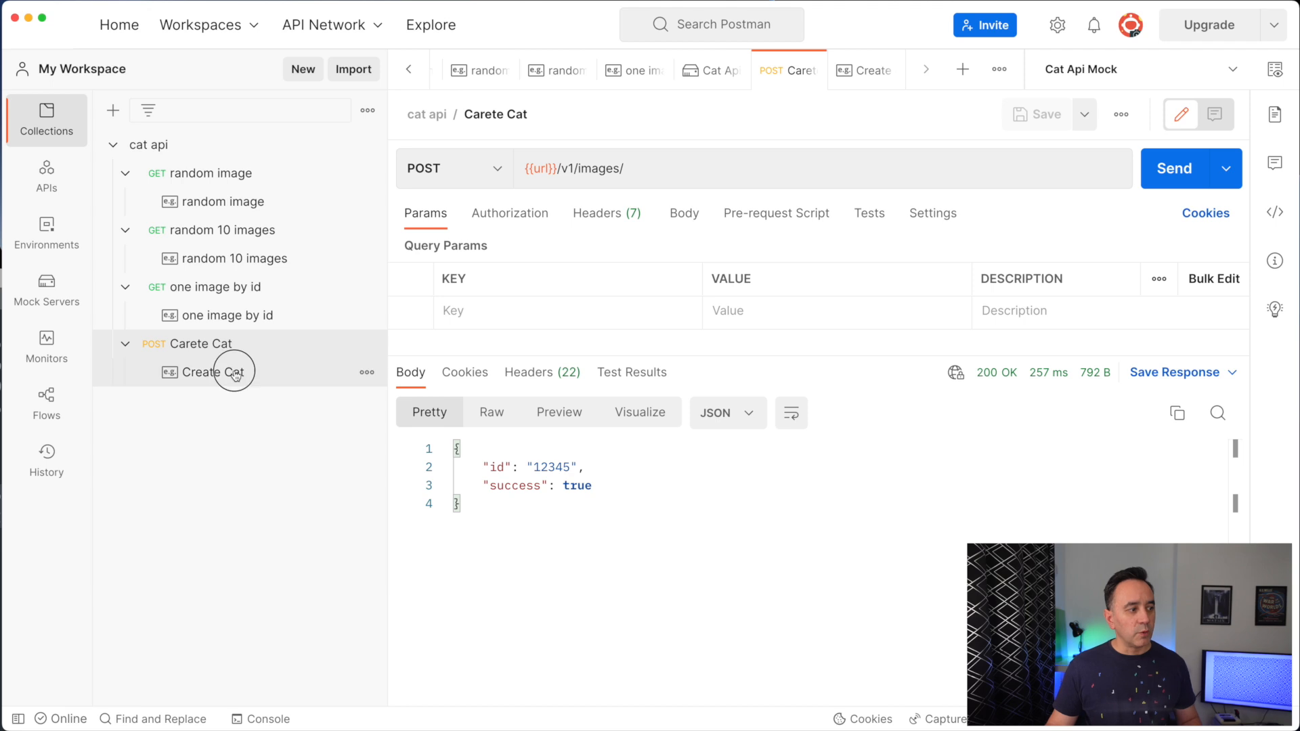
pyautogui.tripleClick(1088, 380)
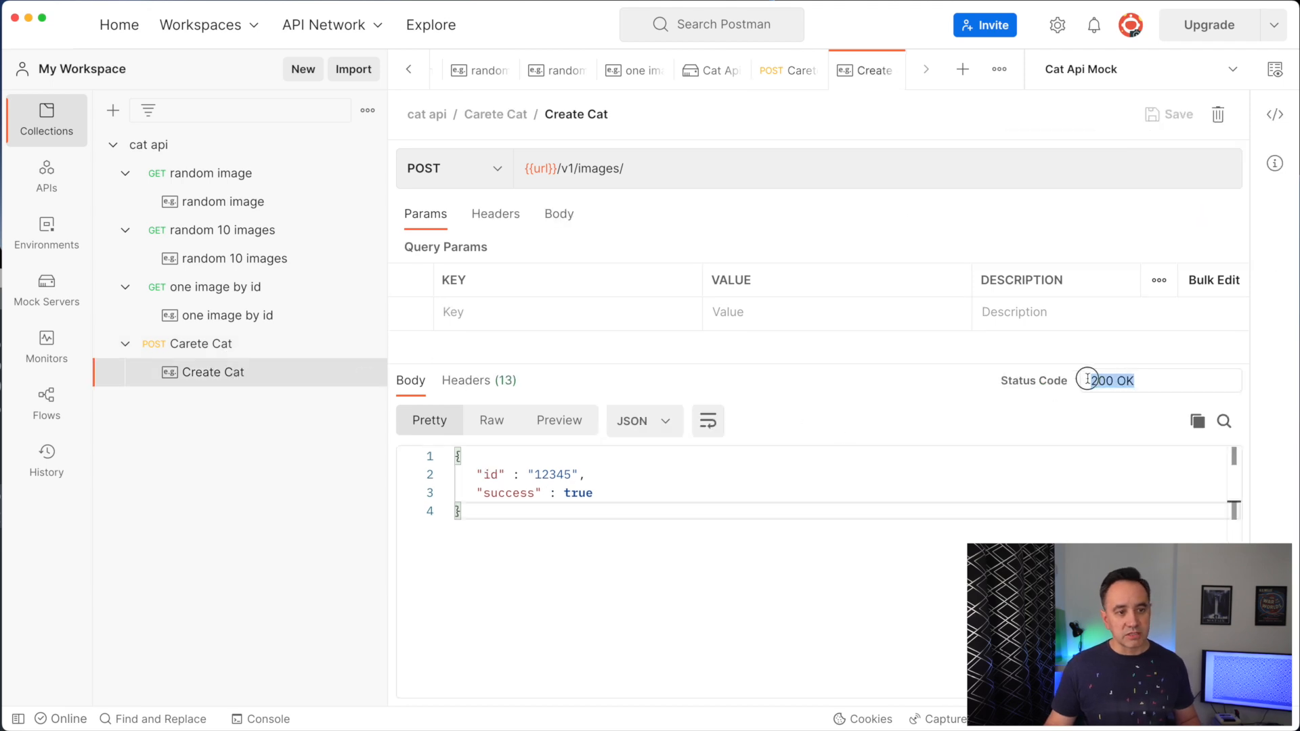
pyautogui.write('404')
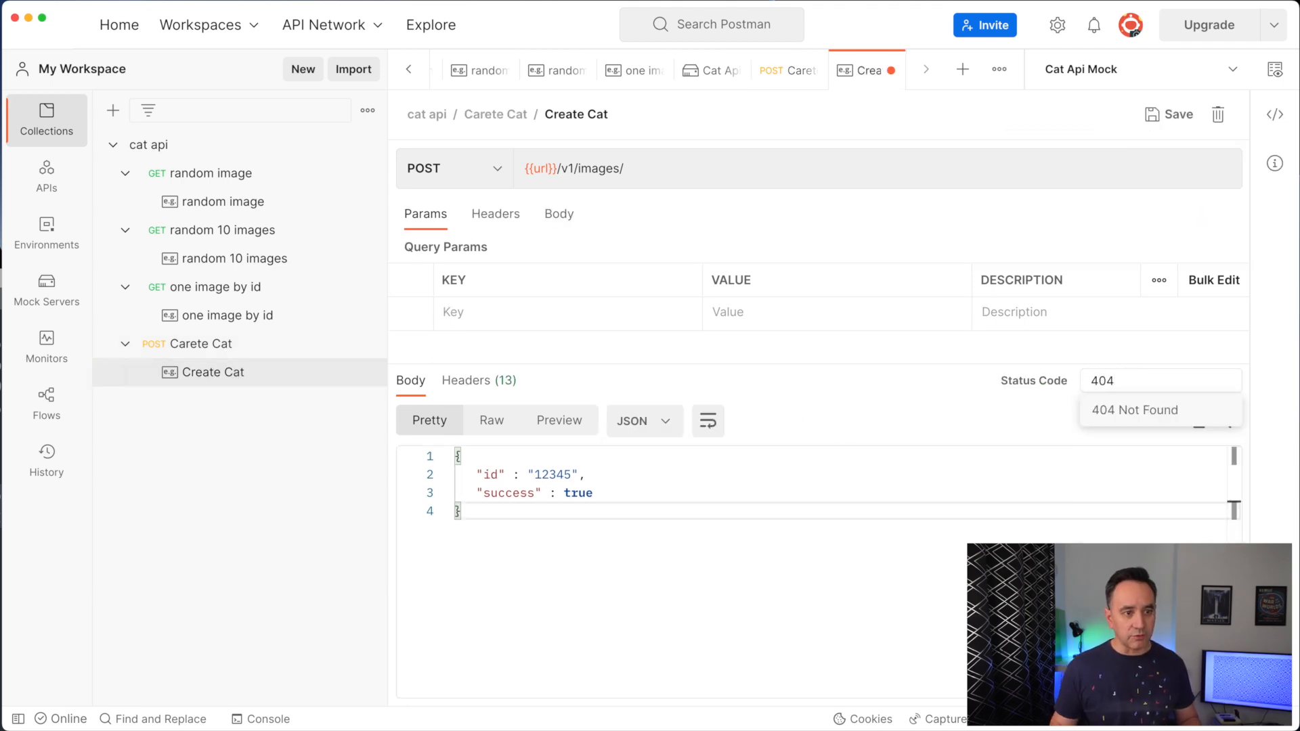
pyautogui.click(1123, 414)
pyautogui.hotkey('ctrl', 's')
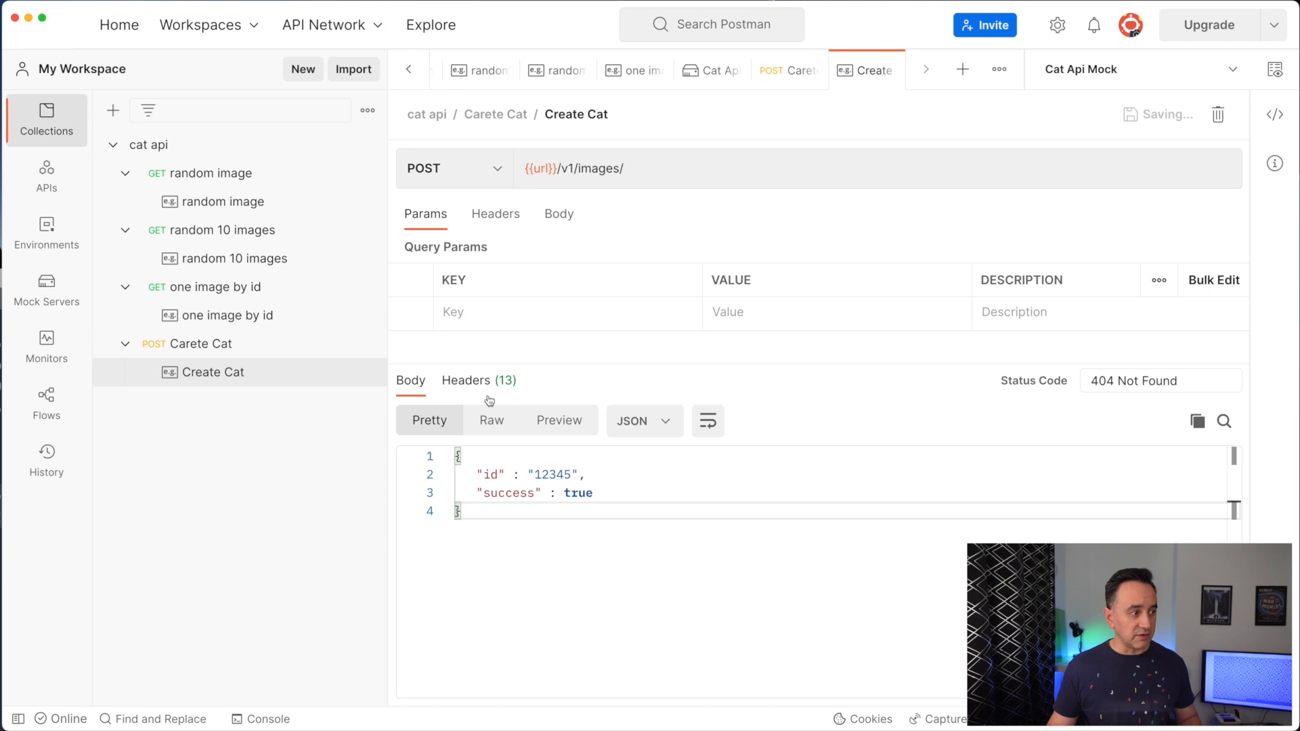
# Step: Send the Carete Cat request again and check the response's body and status code
pyautogui.click(226, 343)
pyautogui.click(1158, 182)
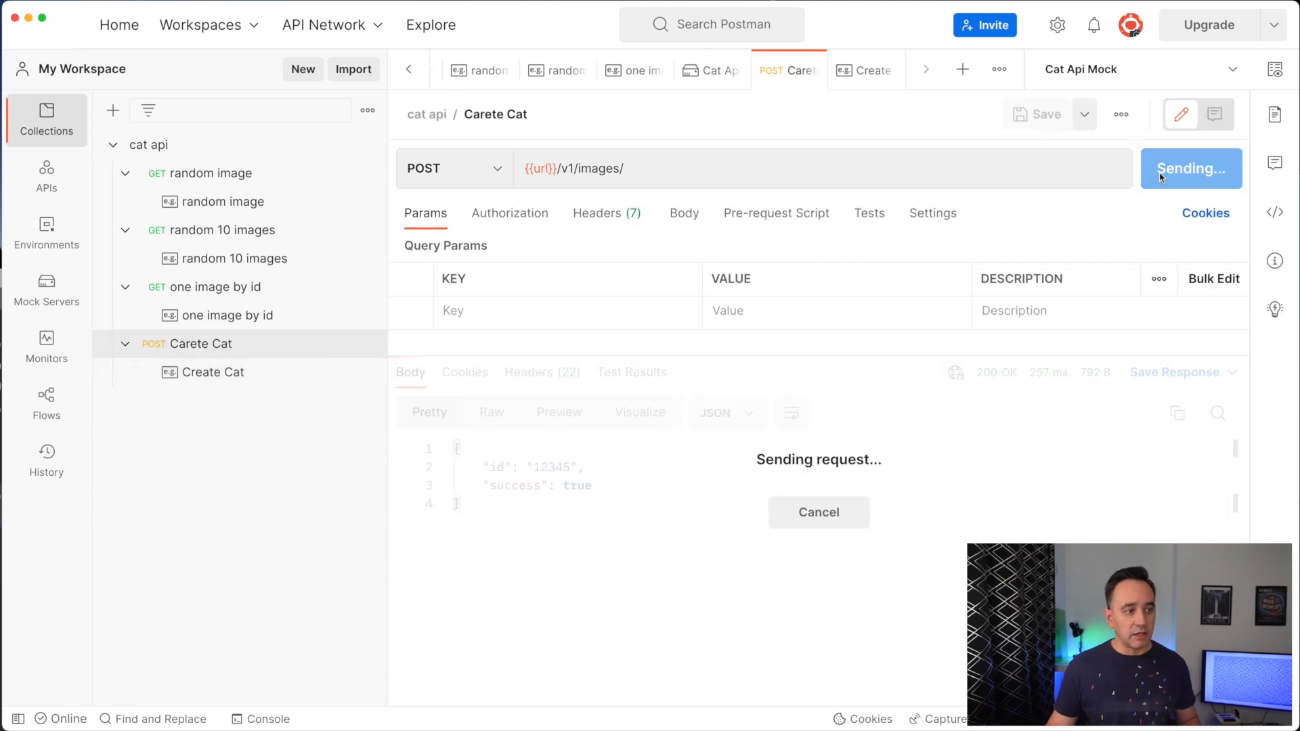
pyautogui.moveTo(484, 501); pyautogui.dragTo(438, 445)
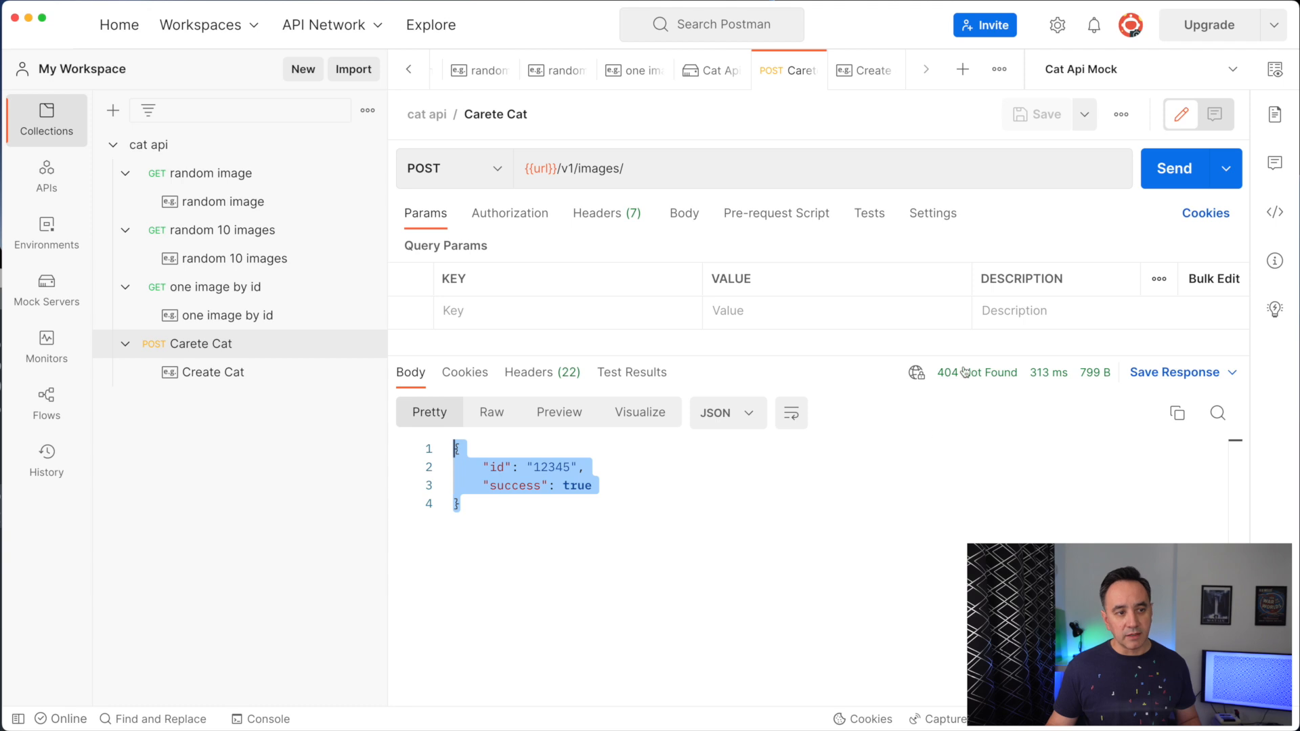
pyautogui.moveTo(964, 379)
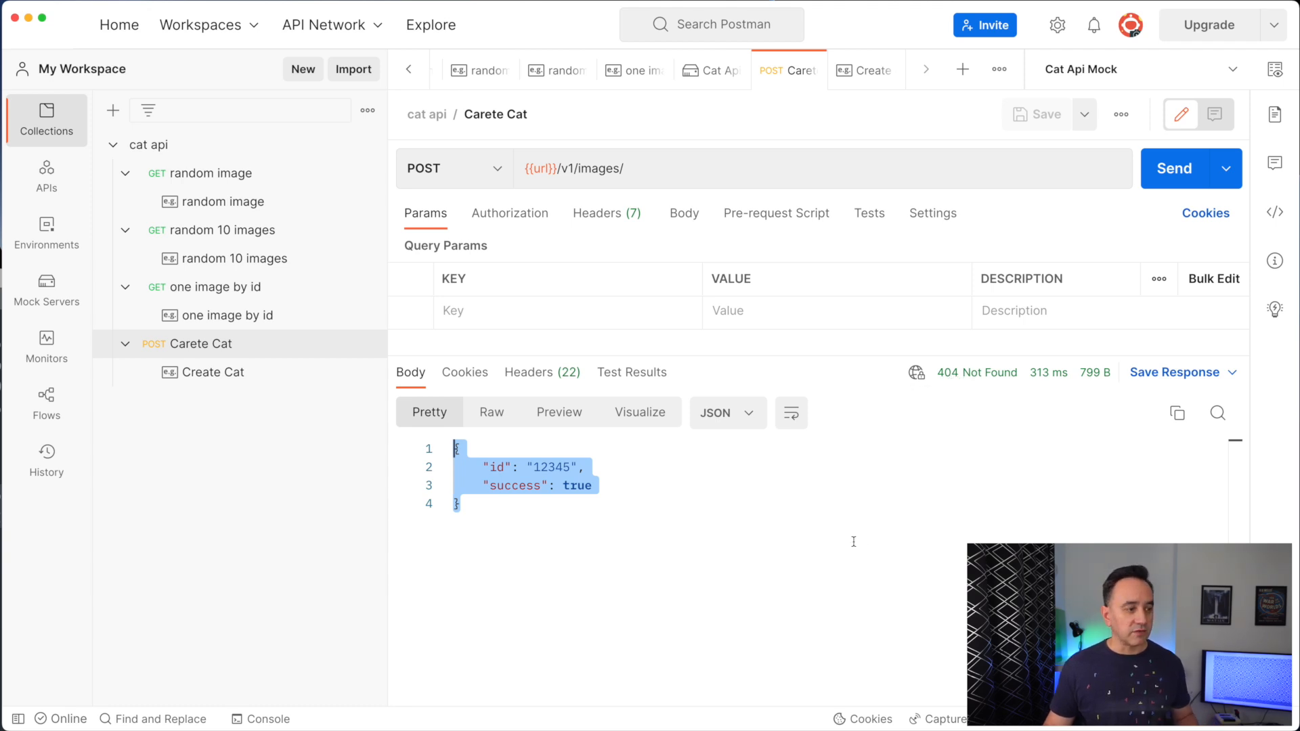
pyautogui.click(740, 527)
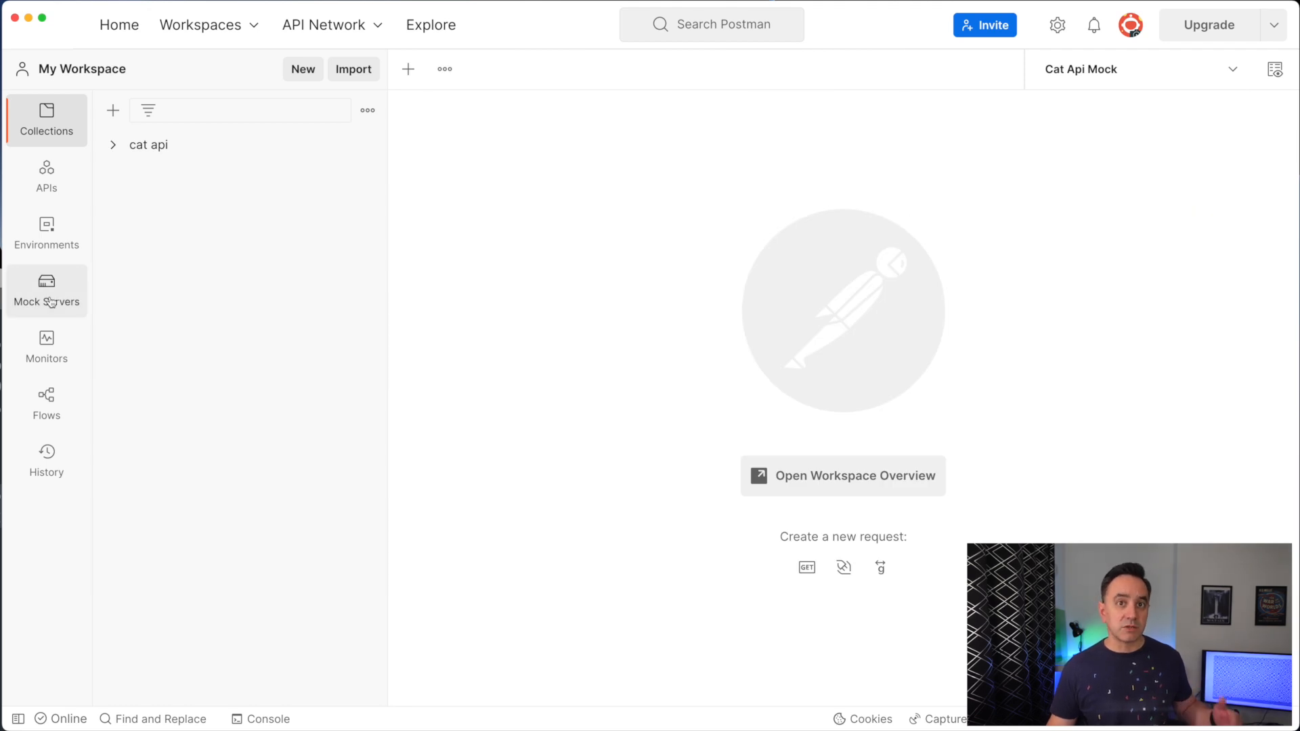
# Step: Start a new mock server from a new collection and add a GET request with the path v1/search
pyautogui.click(52, 303)
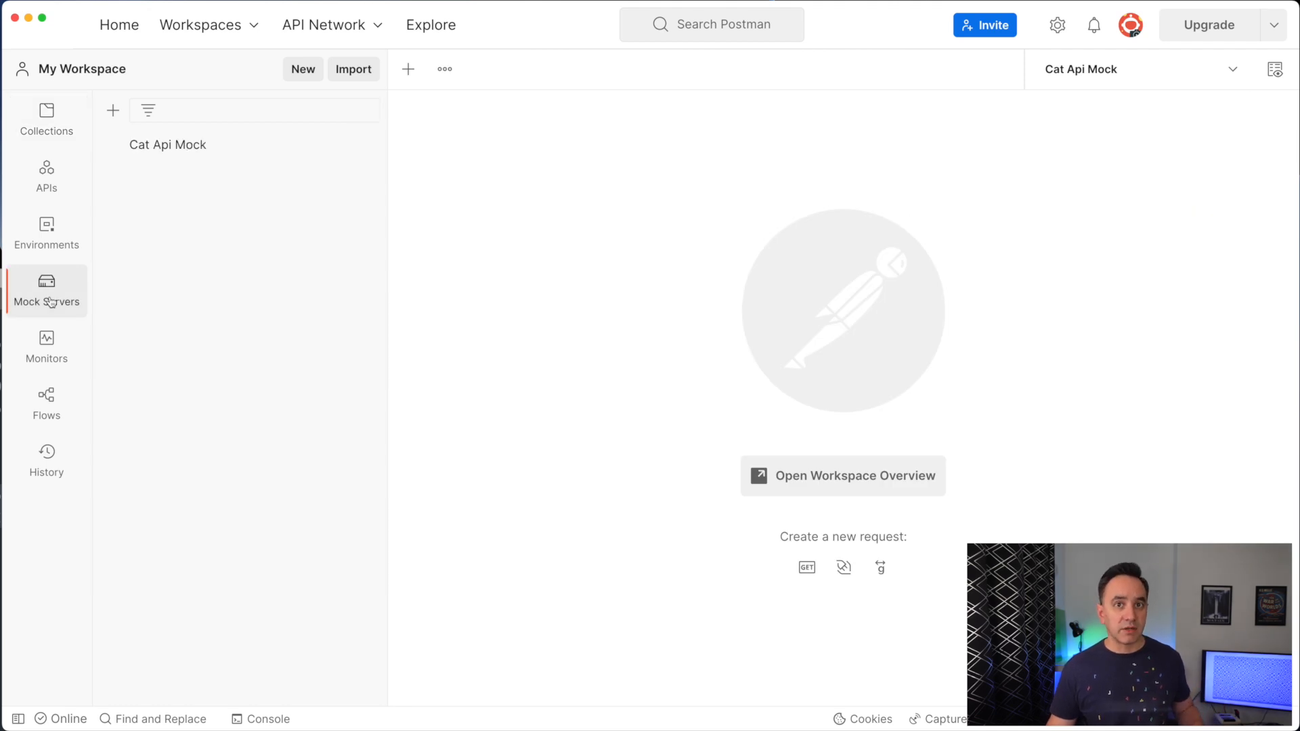
pyautogui.click(112, 111)
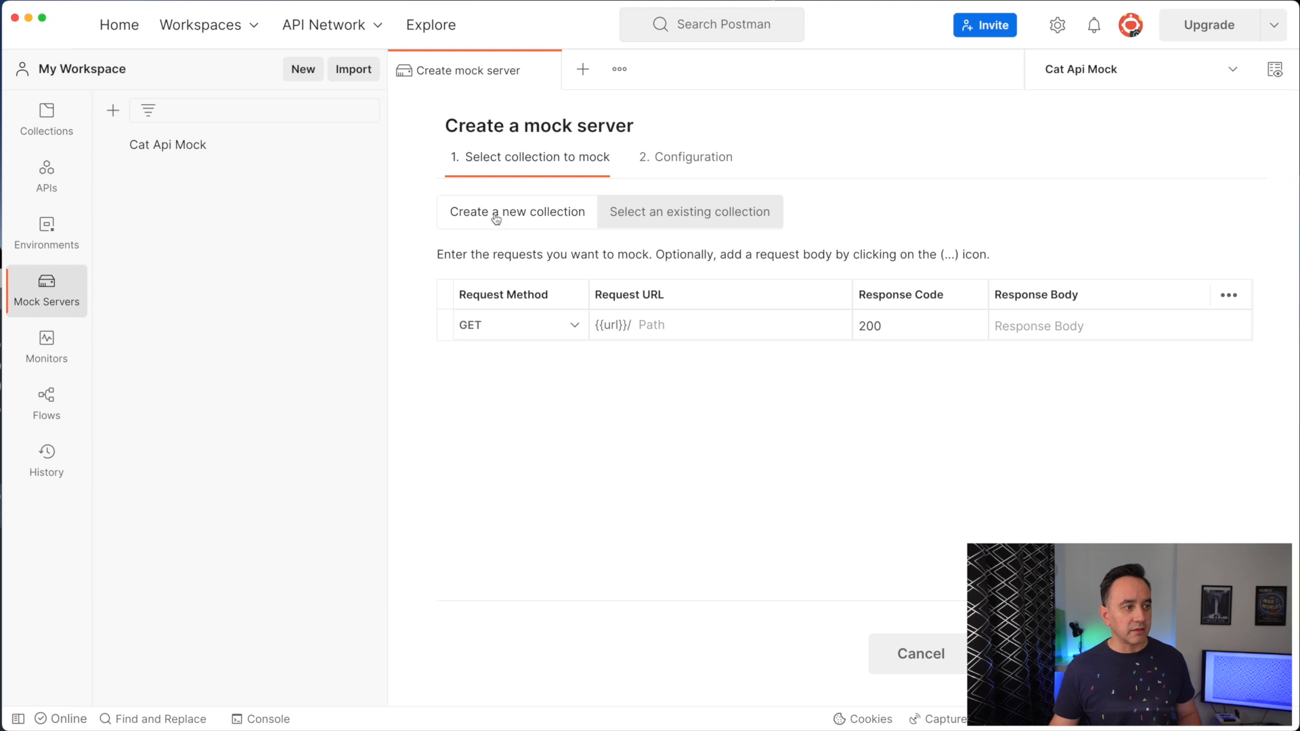
pyautogui.click(569, 326)
pyautogui.click(669, 325)
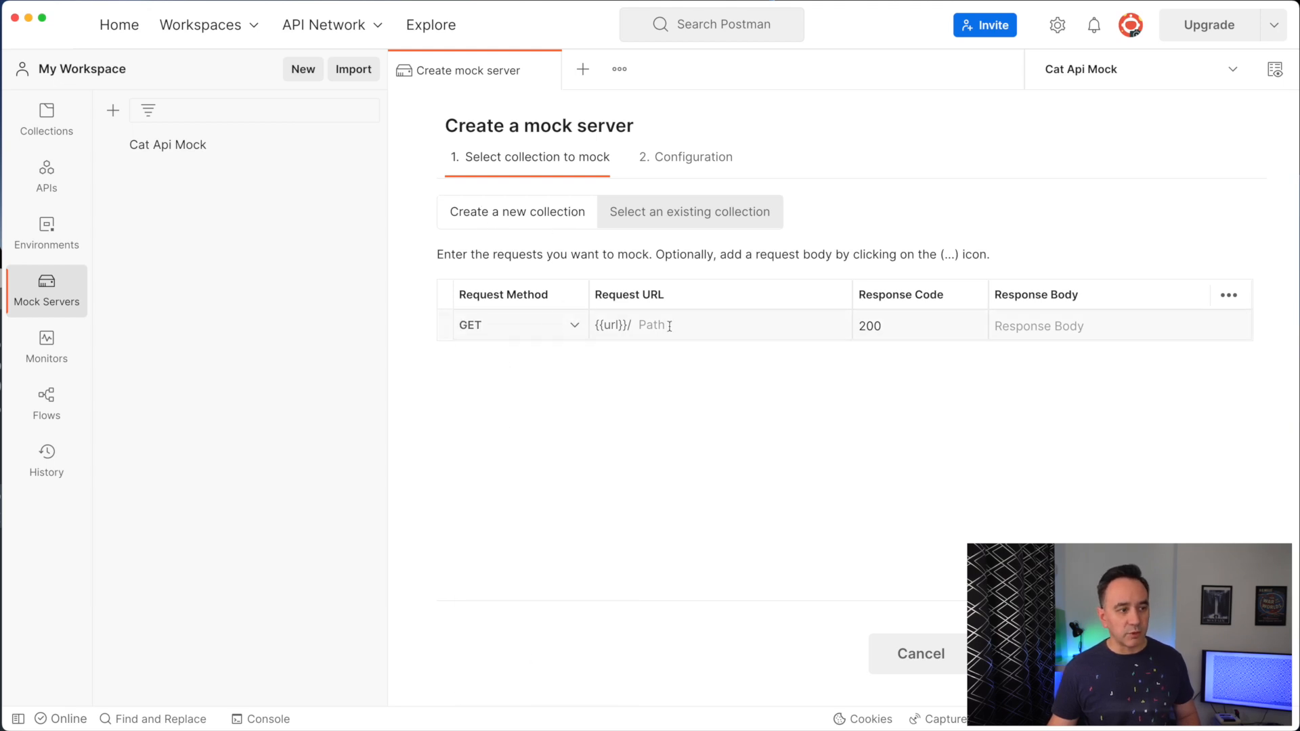
pyautogui.write('v')
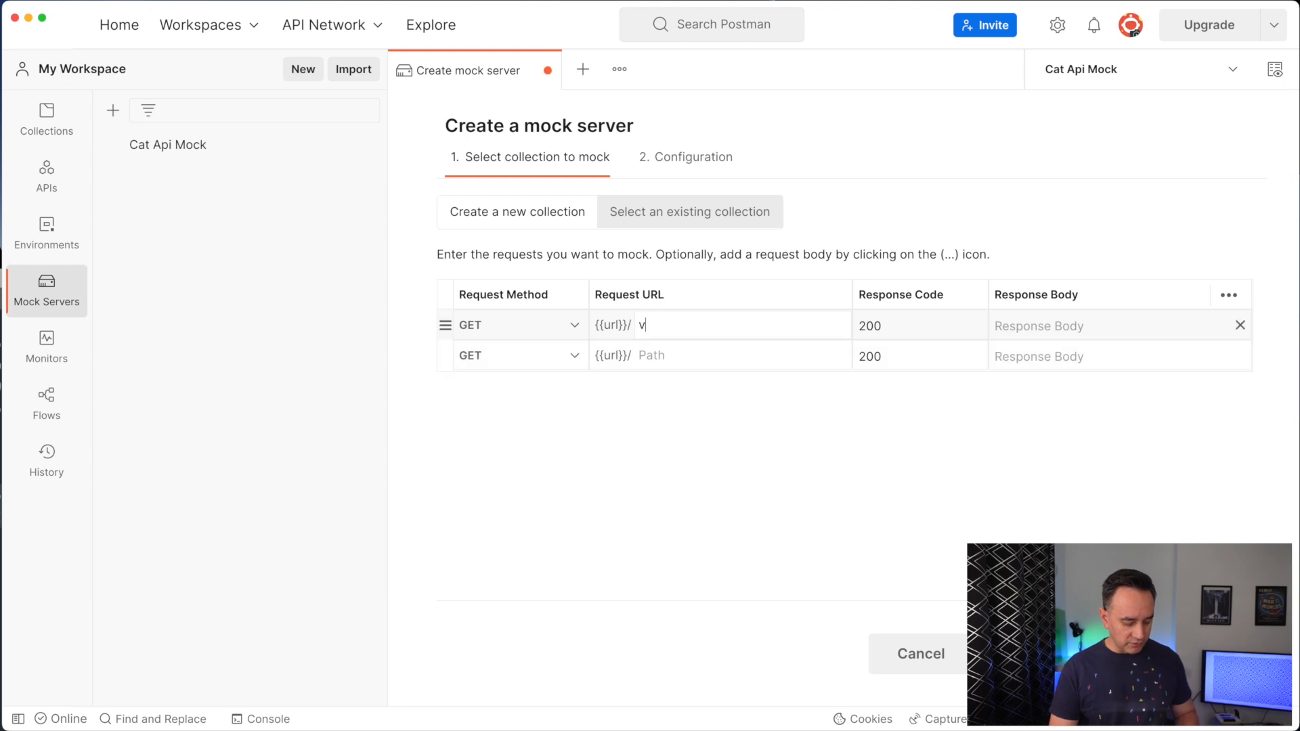
pyautogui.write('1/search')
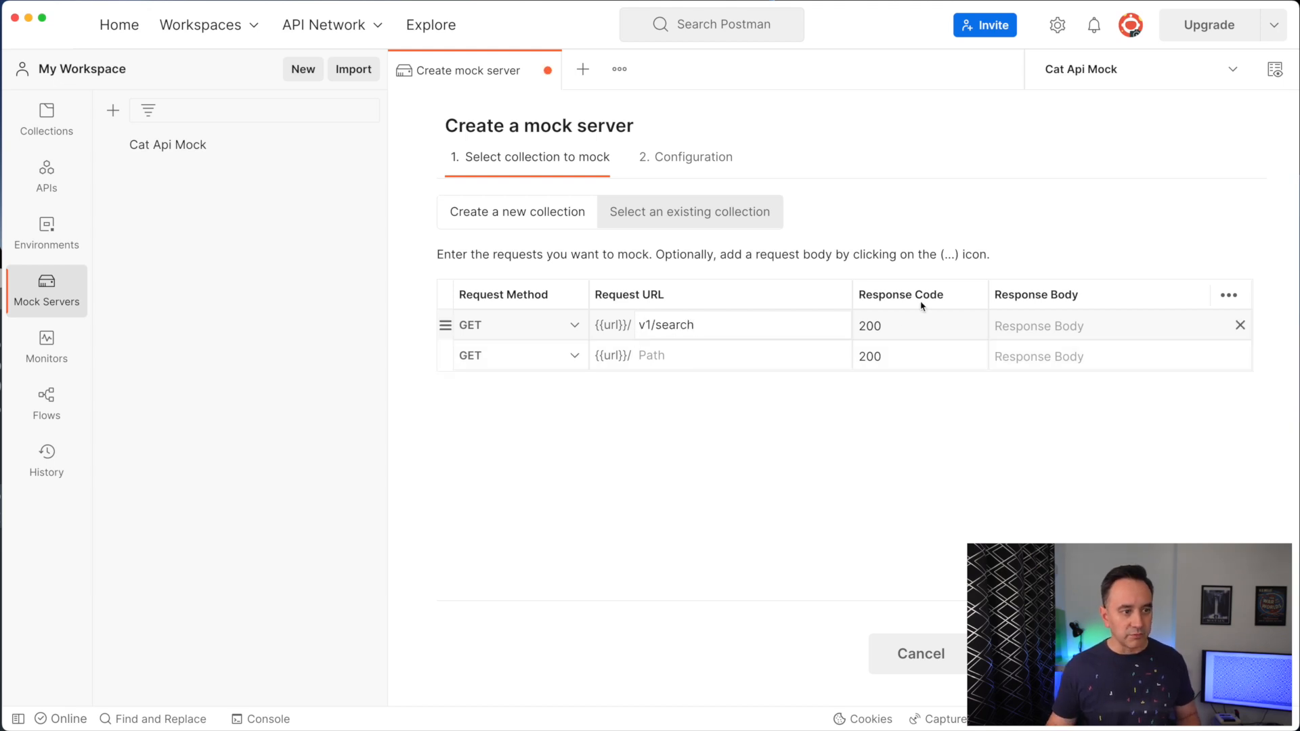
# Step: Enter {"id":"123"} as the v1/search request's response body and continue to the mock server configuration
pyautogui.click(886, 326)
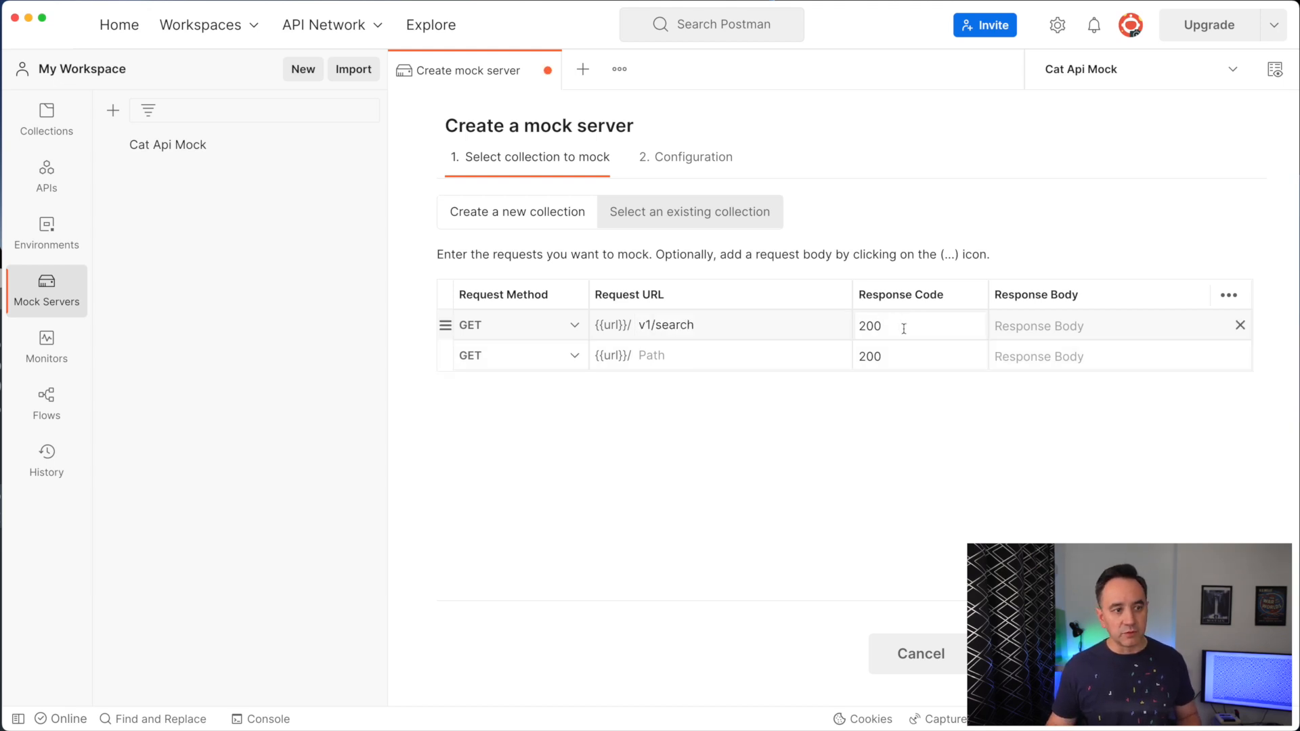
pyautogui.click(1060, 326)
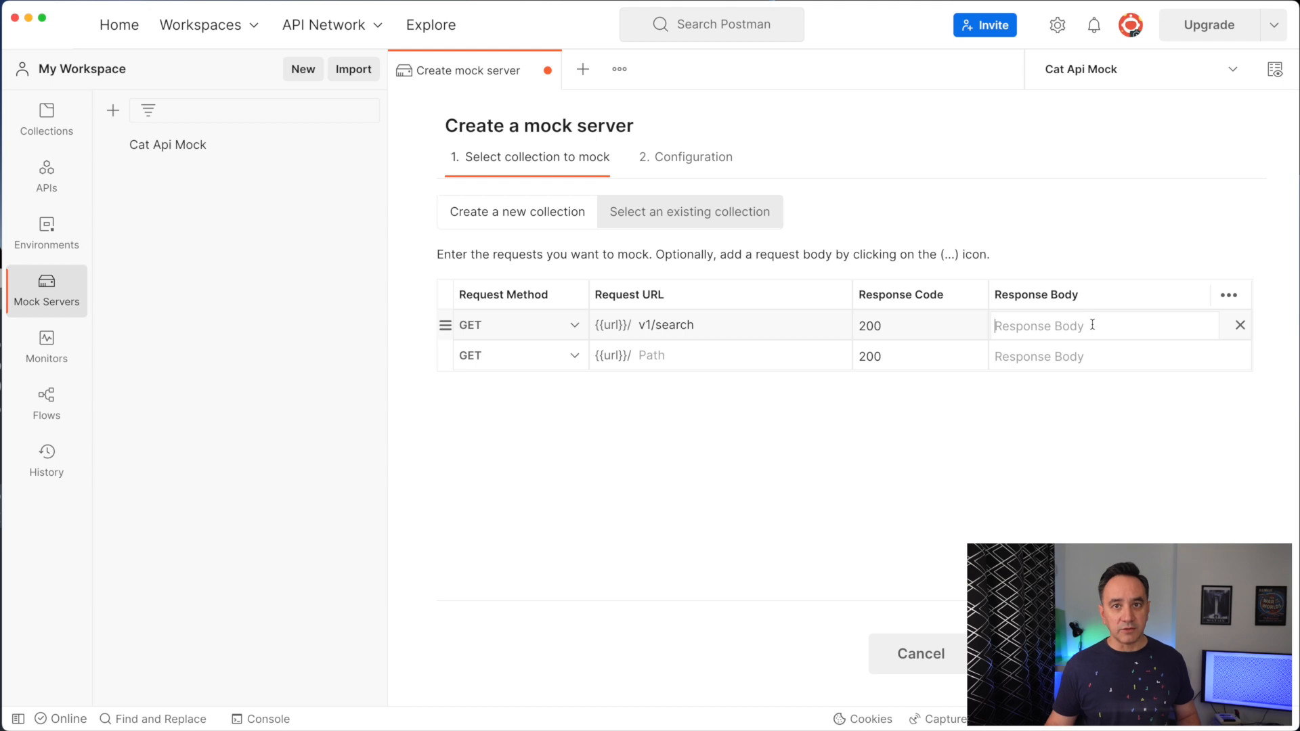
pyautogui.write('{"id":"123"}')
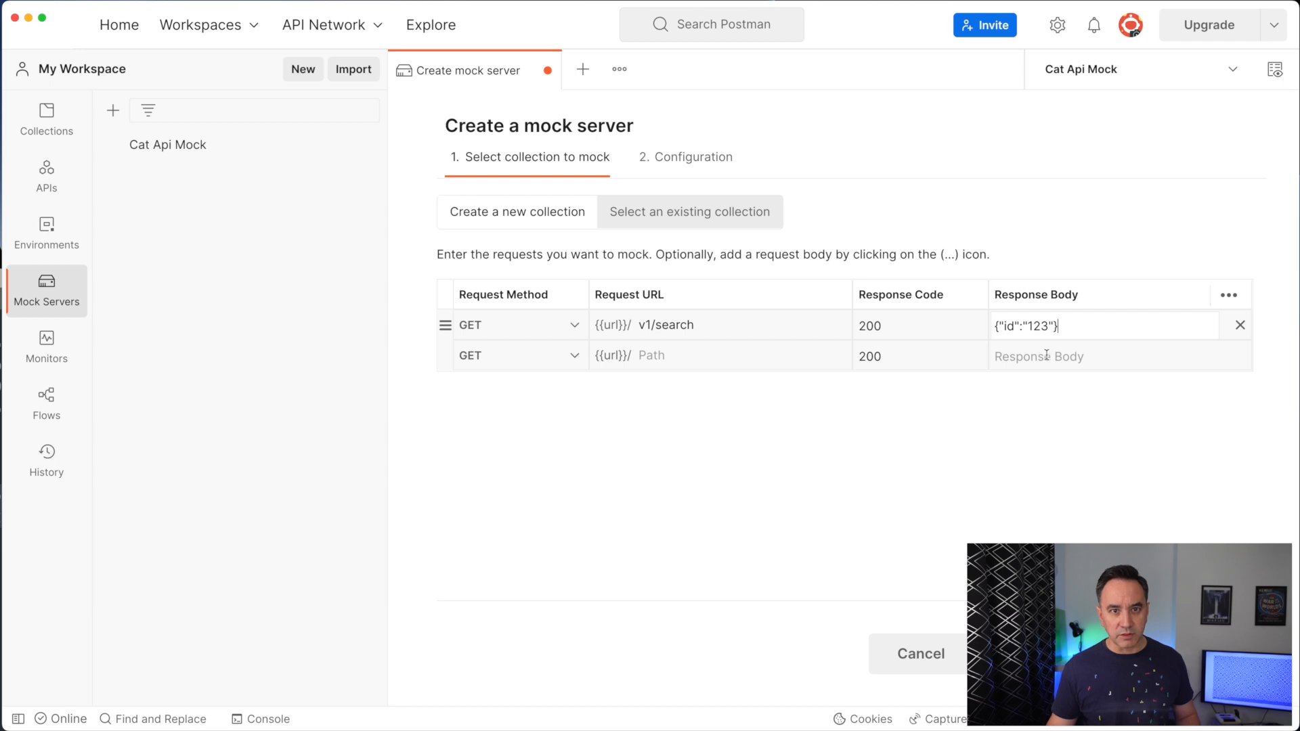
pyautogui.click(1039, 654)
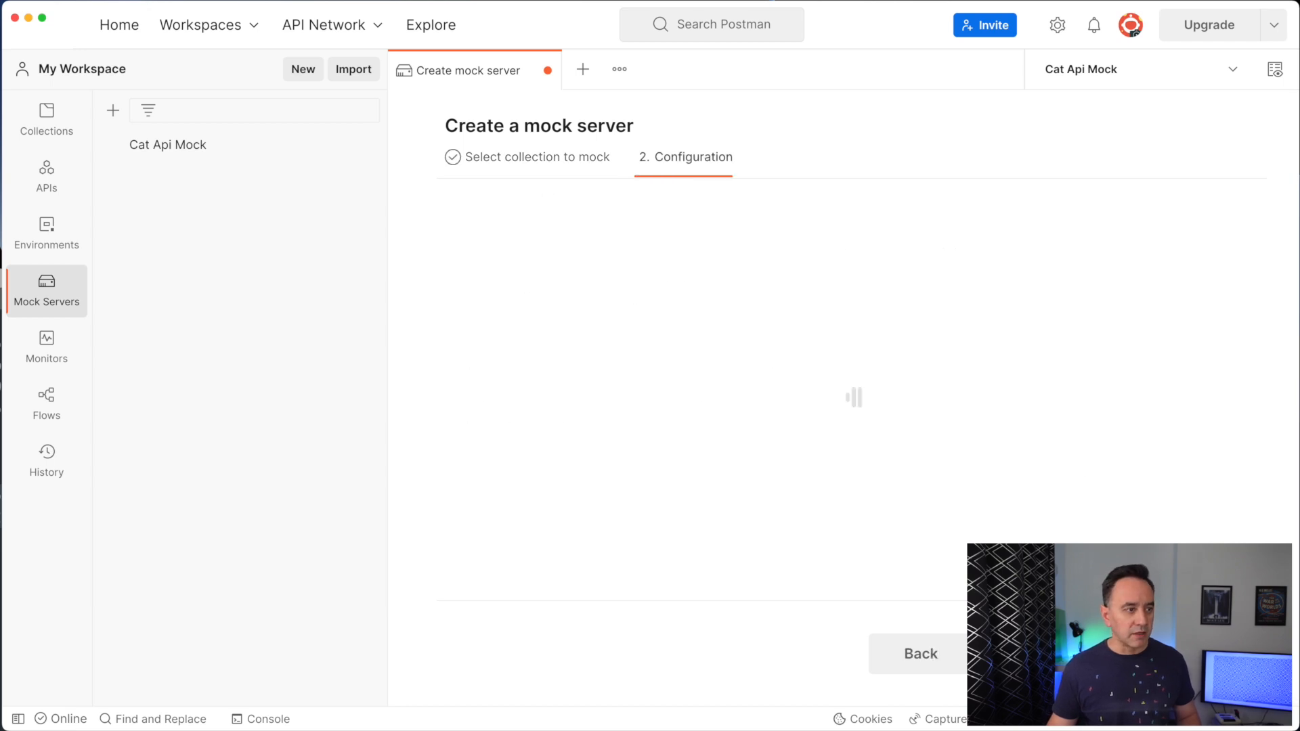
# Step: Name the mock server My Mock Server, save its URL as a new environment variable, and create it
pyautogui.click(547, 222)
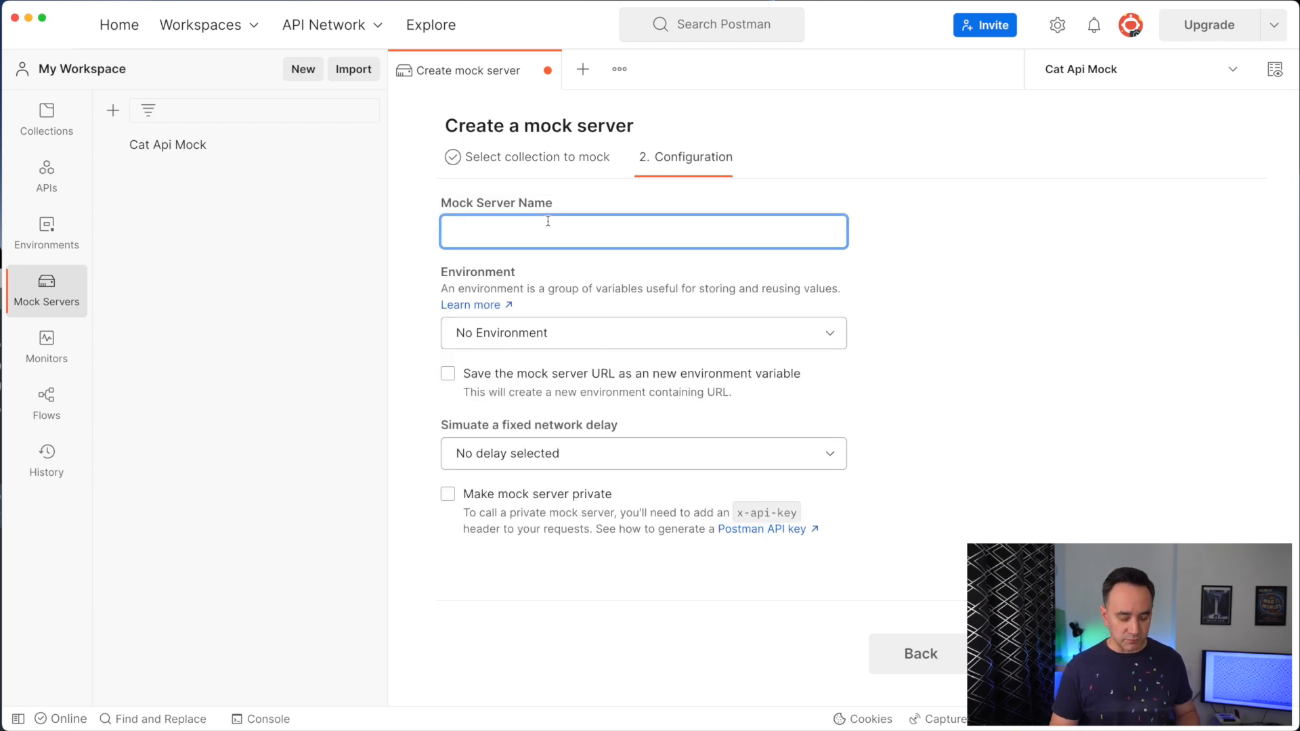
pyautogui.write('My Mo')
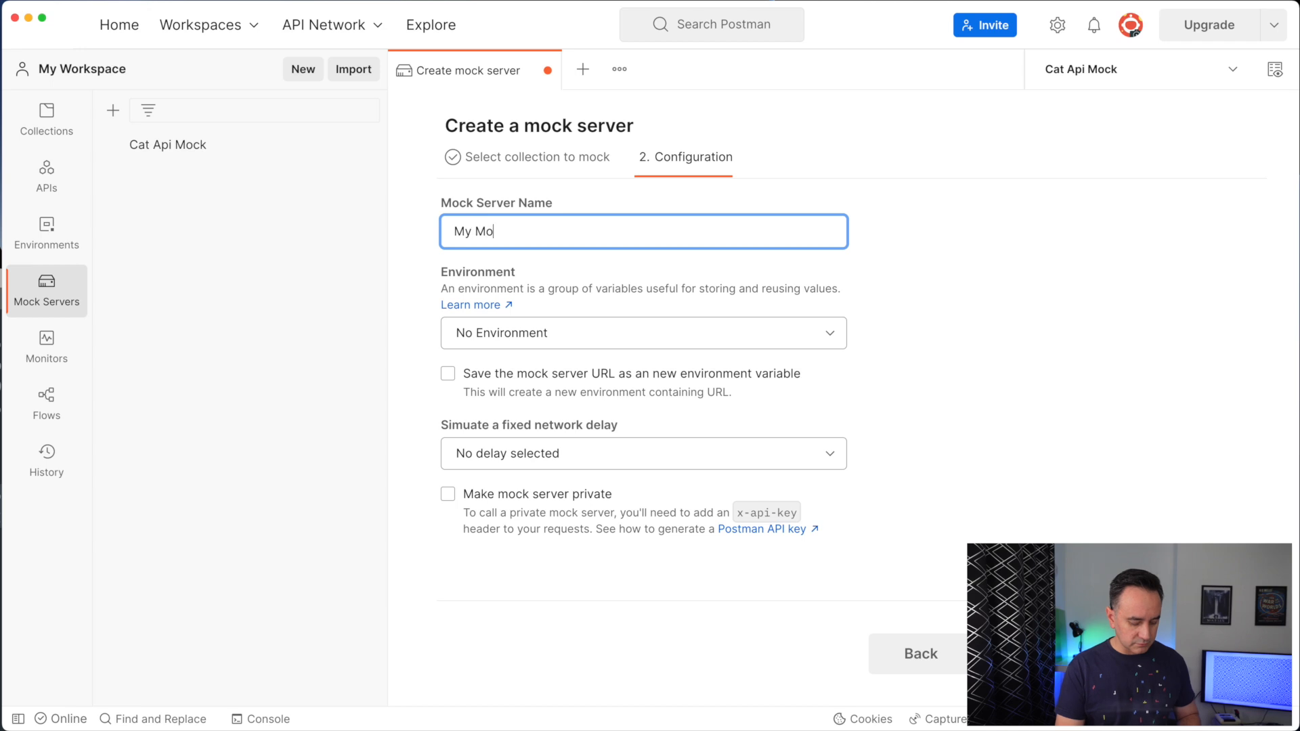
pyautogui.write('ck Server')
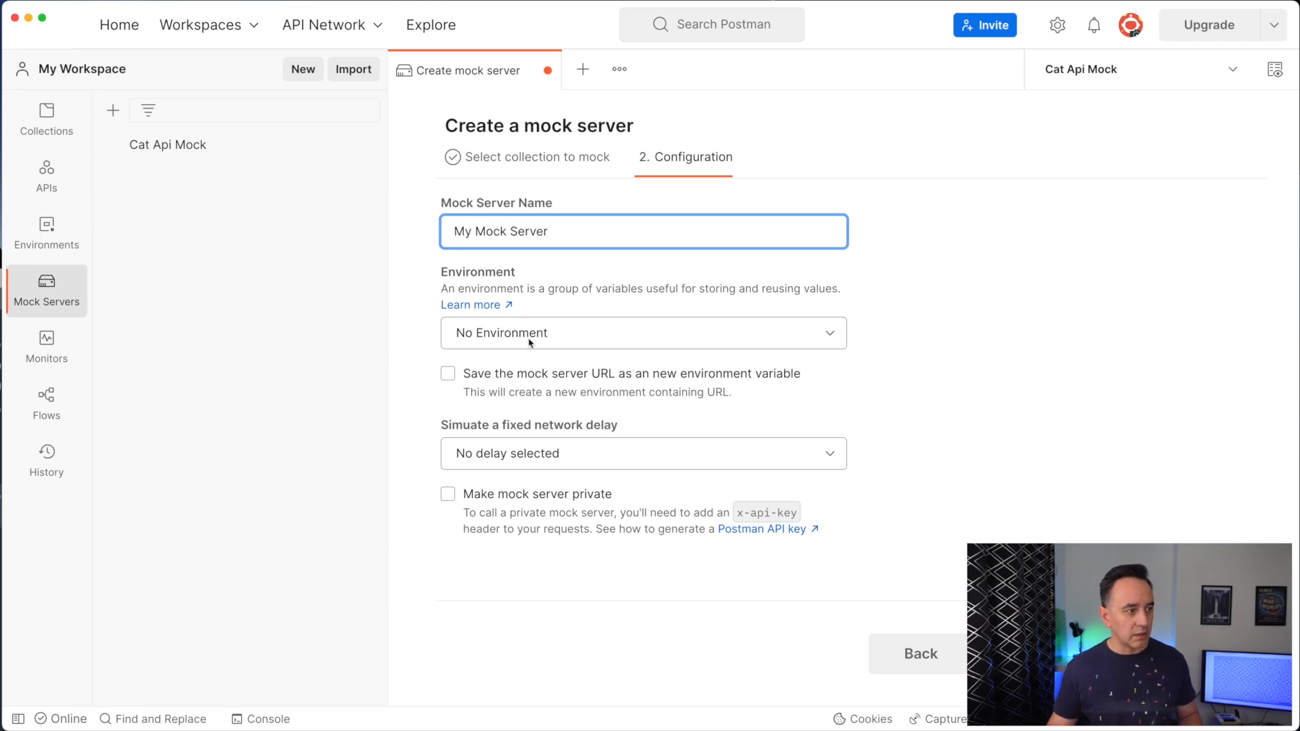
pyautogui.click(448, 377)
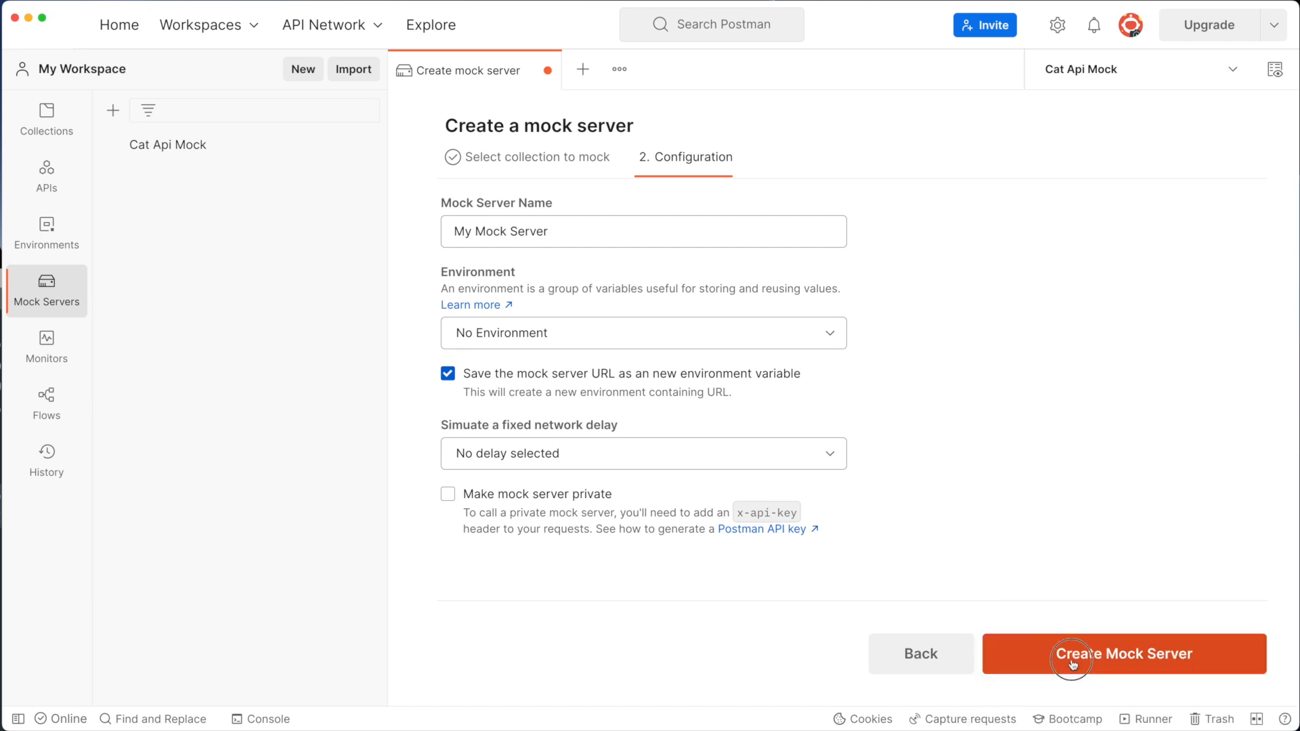
pyautogui.click(1072, 664)
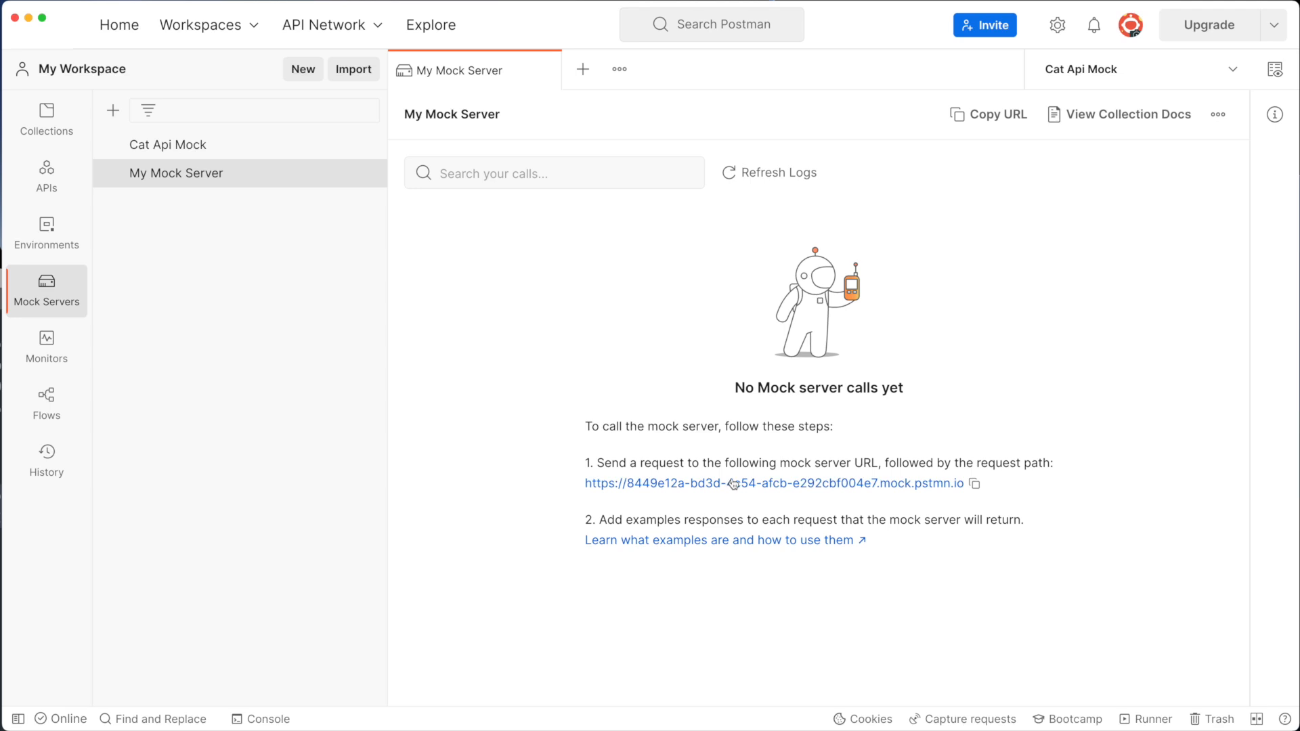
# Step: Open the Default example of the v1/search request in the My Mock Server collection and check its response body
pyautogui.click(60, 126)
pyautogui.click(153, 178)
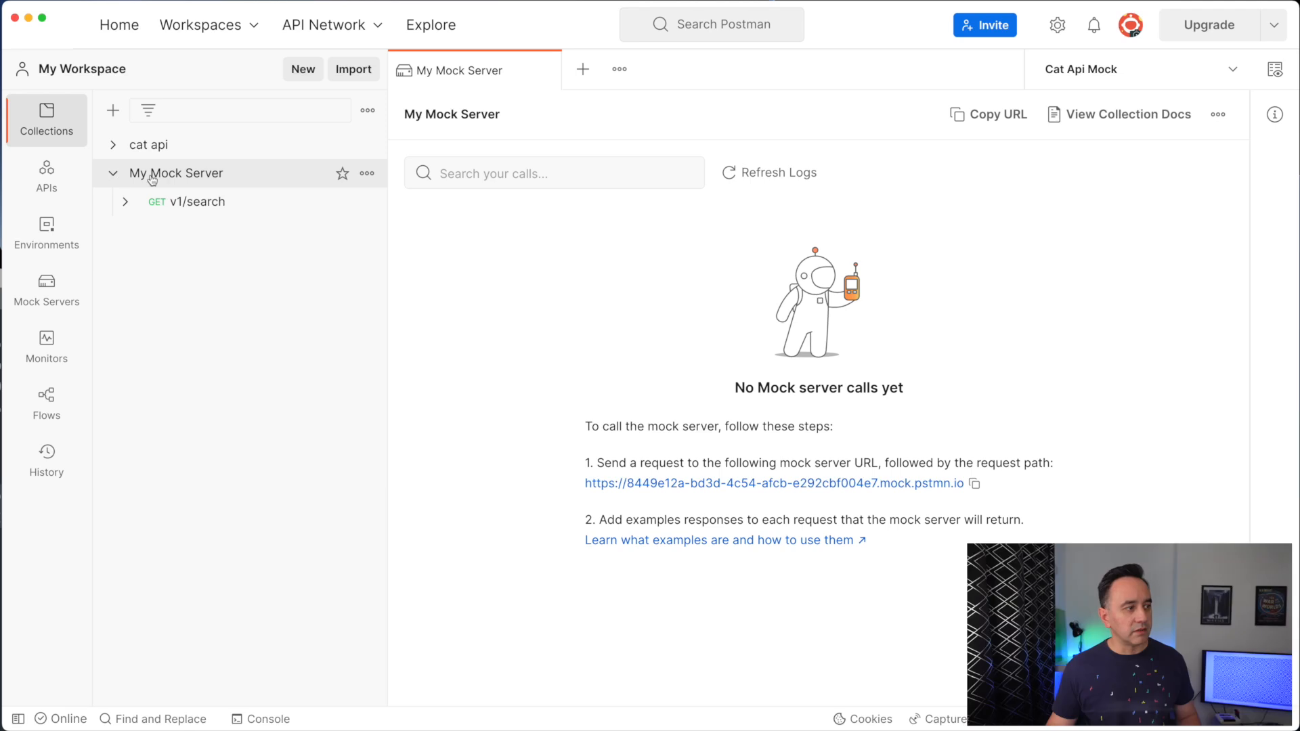
pyautogui.click(125, 202)
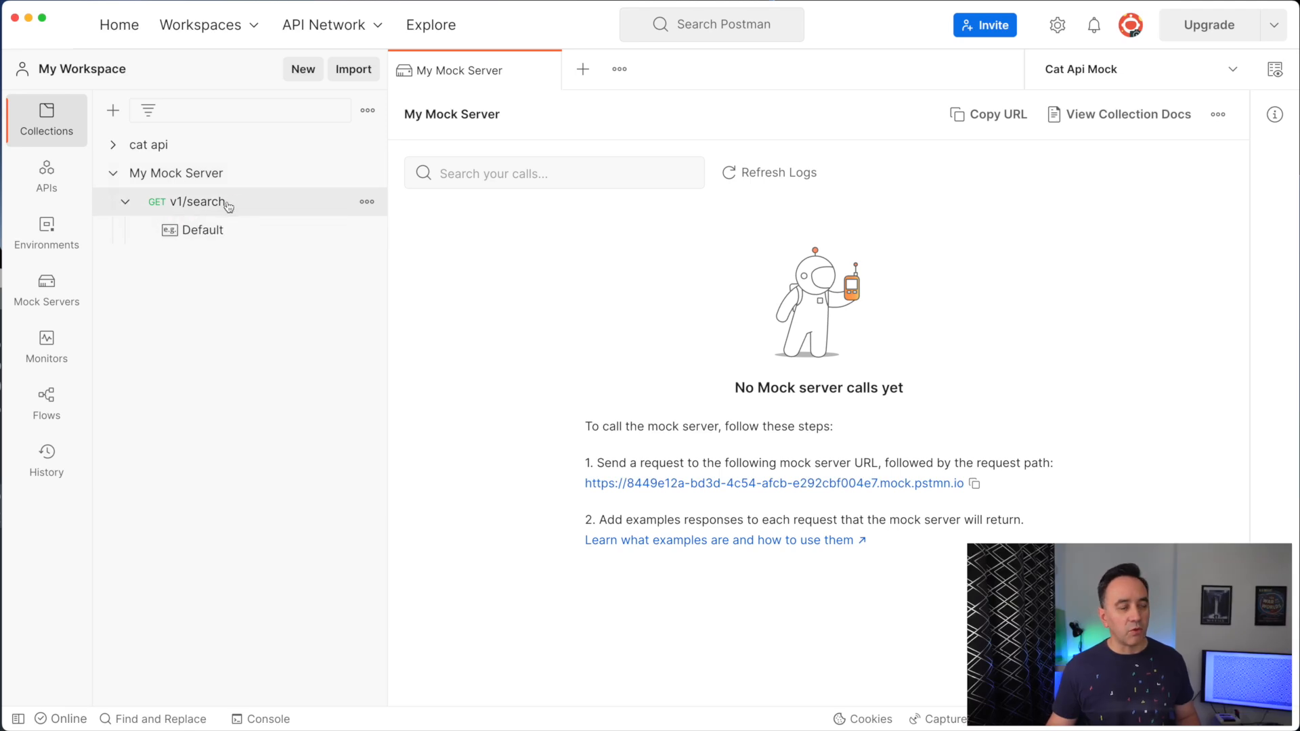
pyautogui.click(218, 235)
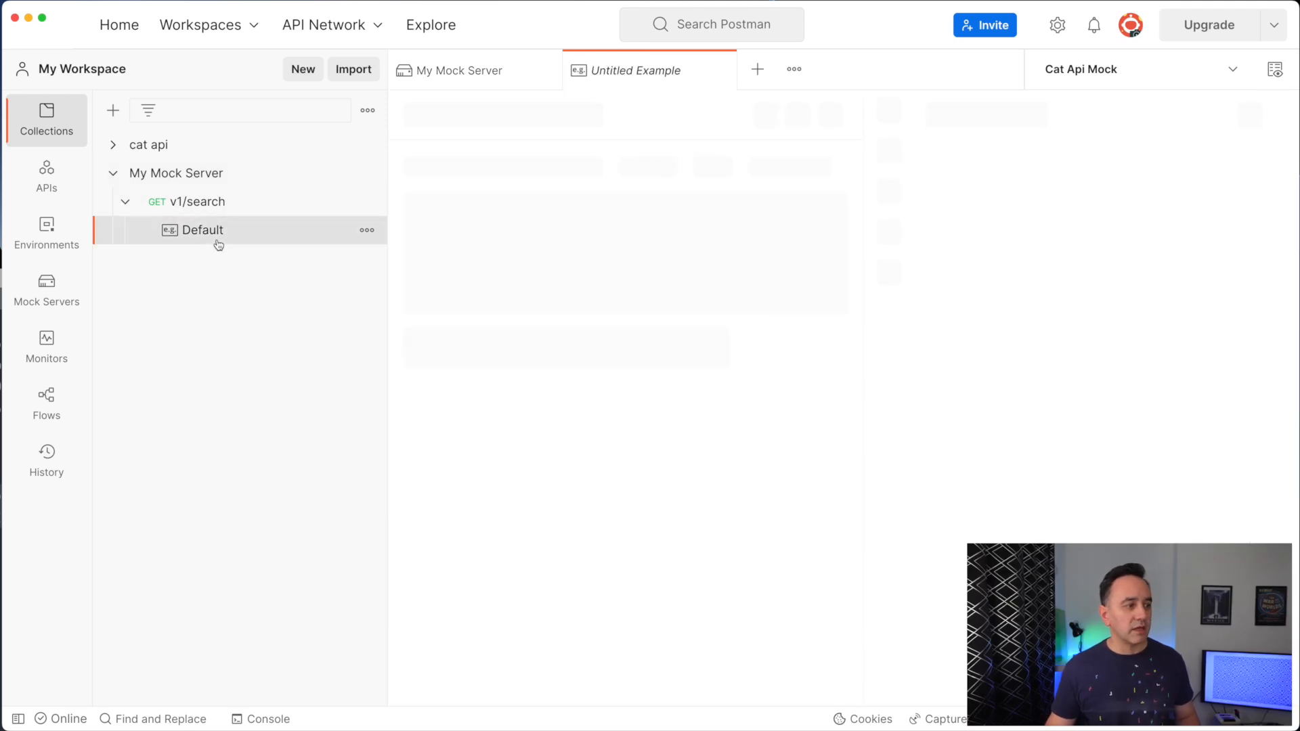
pyautogui.click(539, 456)
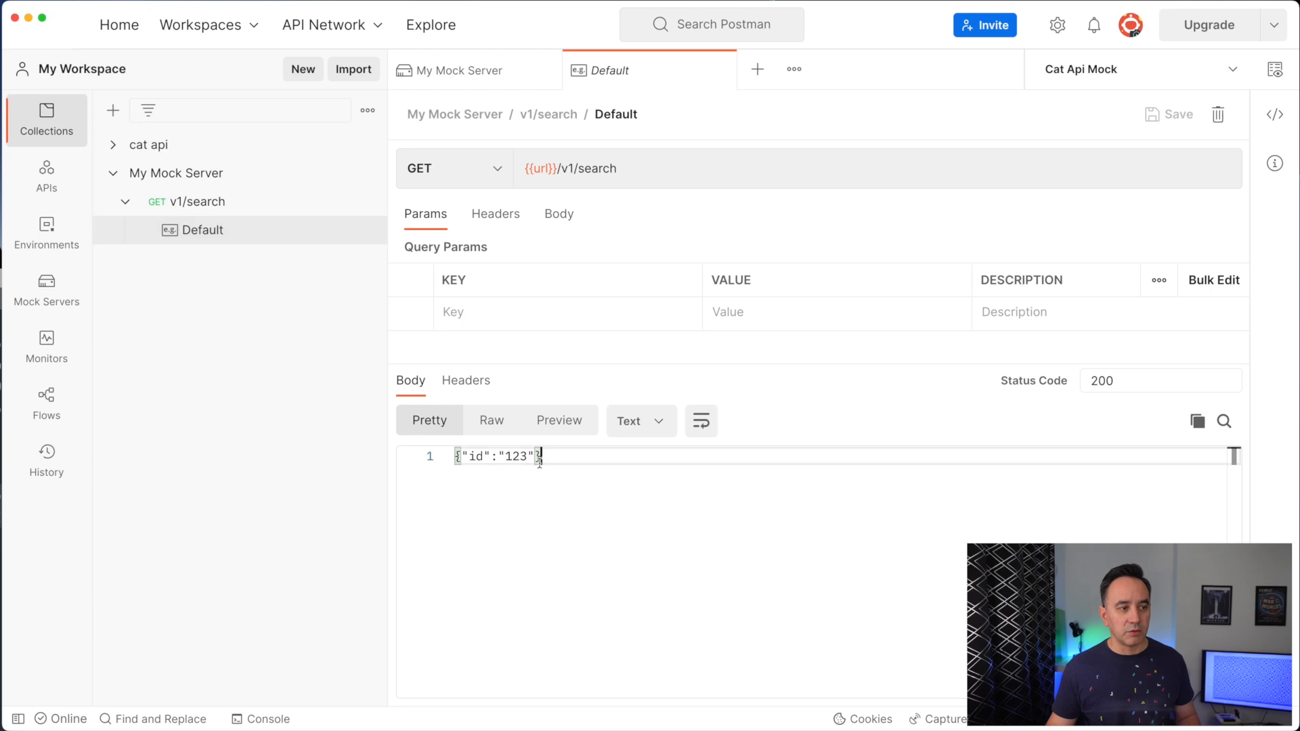
# Step: Switch the active environment to My Mock Server and check its url variable
pyautogui.click(1231, 71)
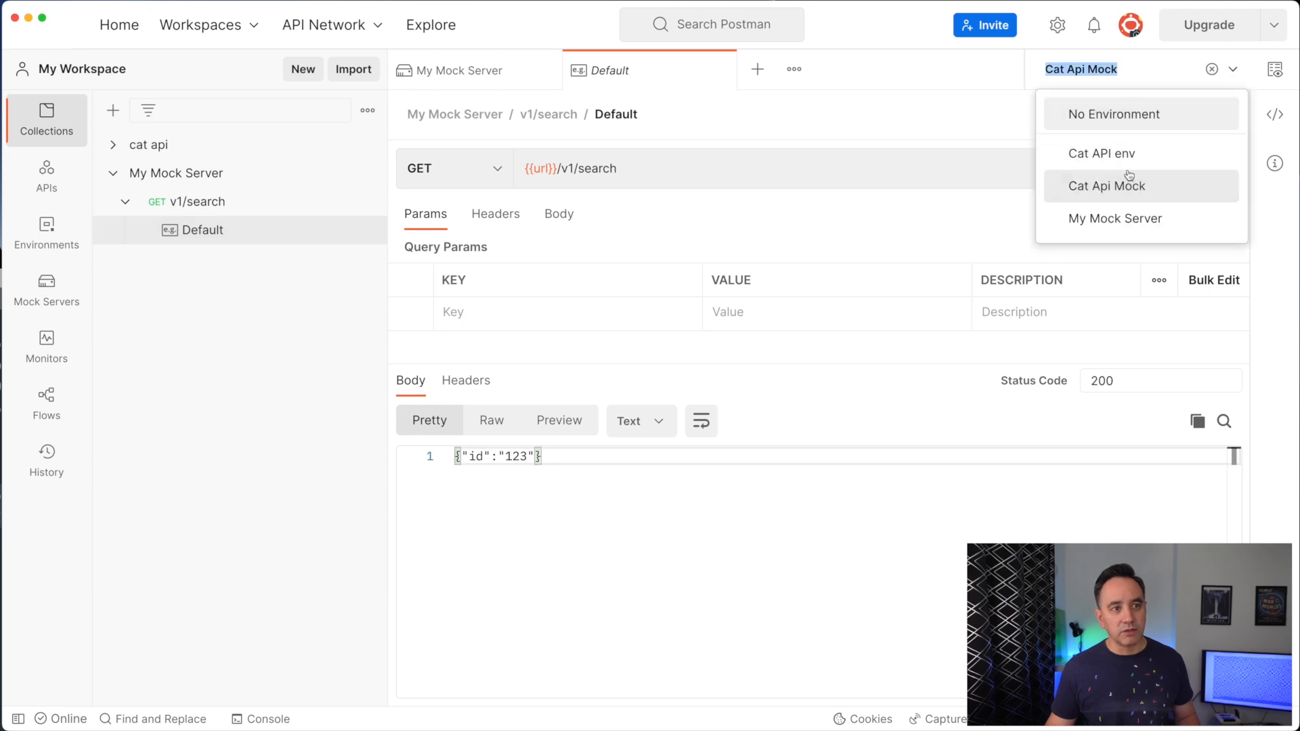
pyautogui.click(1102, 219)
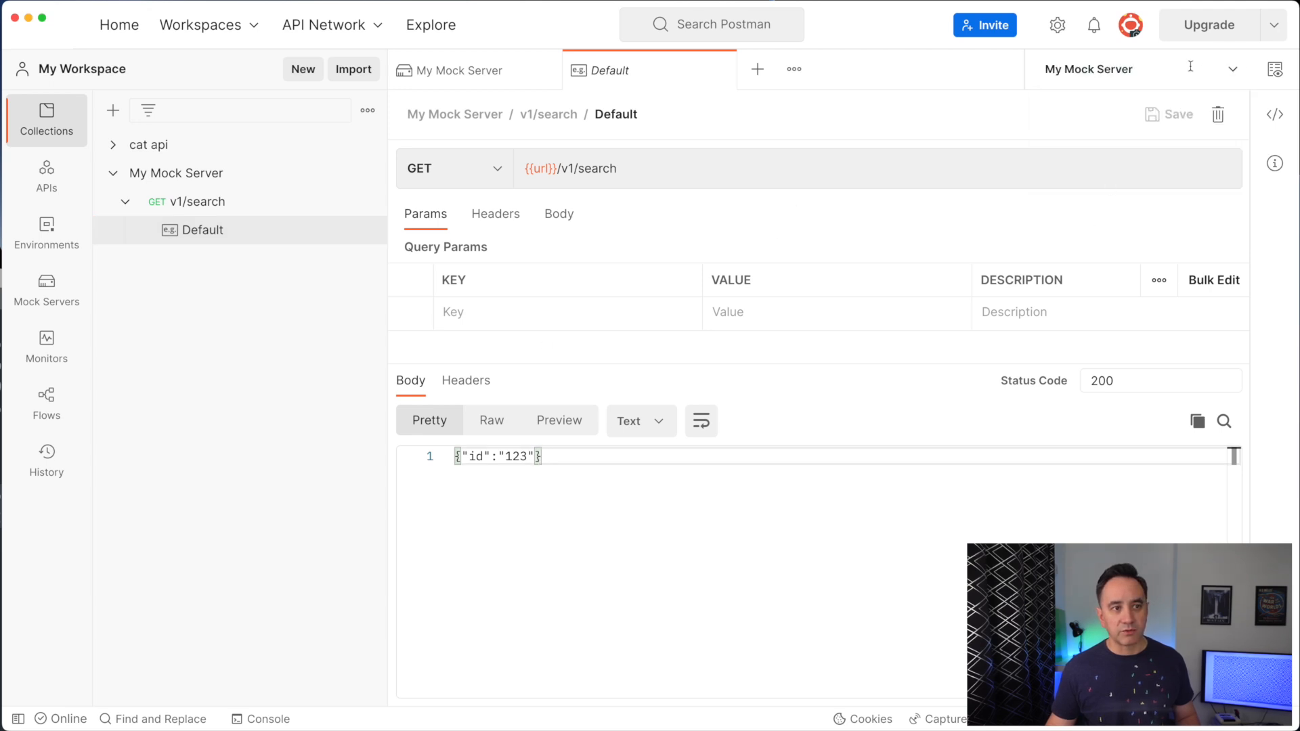
pyautogui.click(1275, 70)
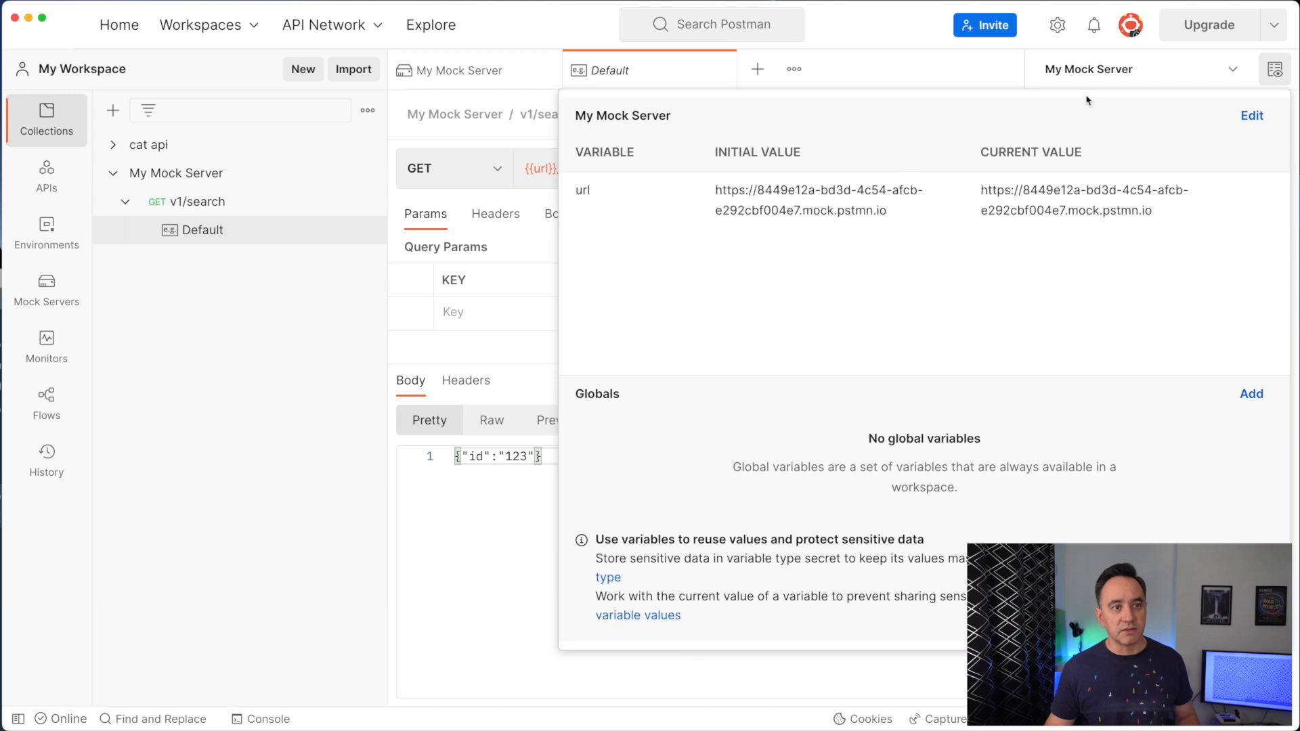
pyautogui.click(1277, 69)
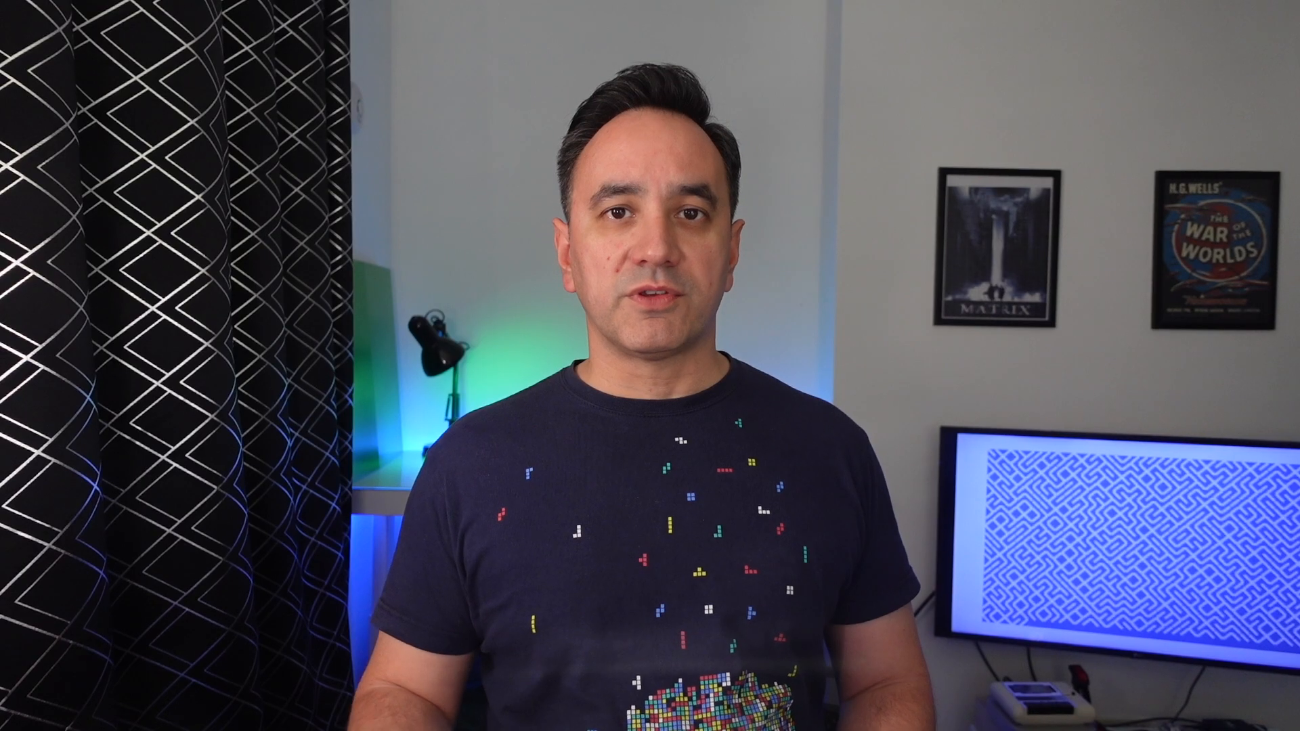